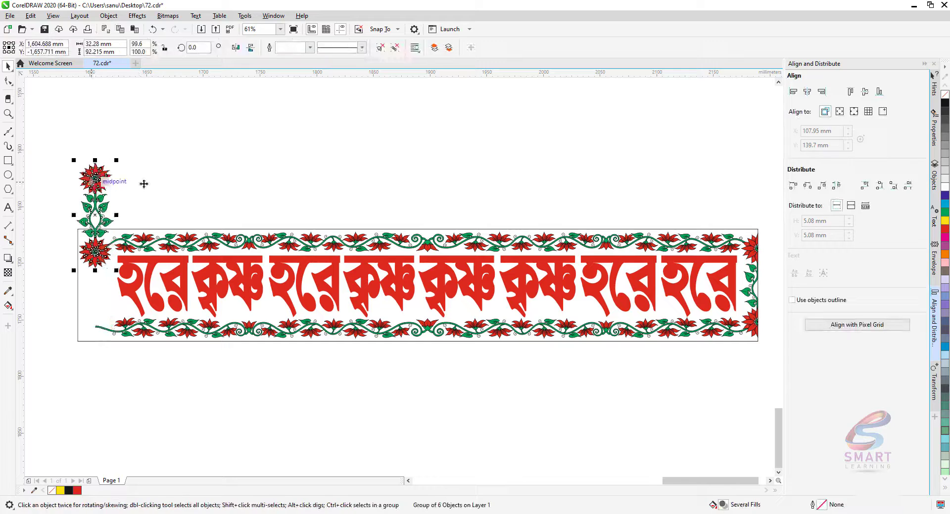
- Return the left floral border to its place and ungroup both the left and right floral borders
key(ctrl+z)
click(384, 125)
drag(748, 248, 743, 198)
key(ctrl+z)
key(ctrl+z)
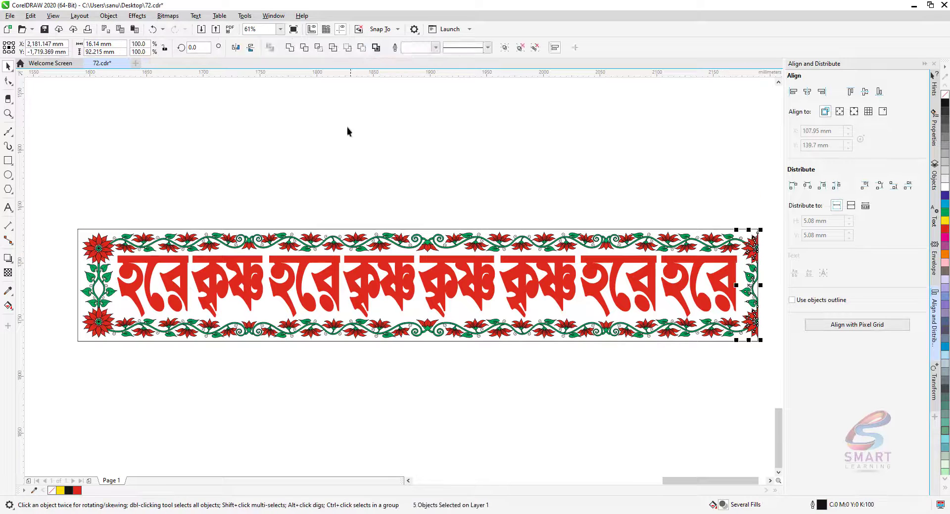
- Test the left floral border's red, green and black pieces by moving each aside and undoing the move
click(347, 131)
key(F2)
drag(68, 232, 161, 312)
drag(383, 166, 276, 131)
key(ctrl+z)
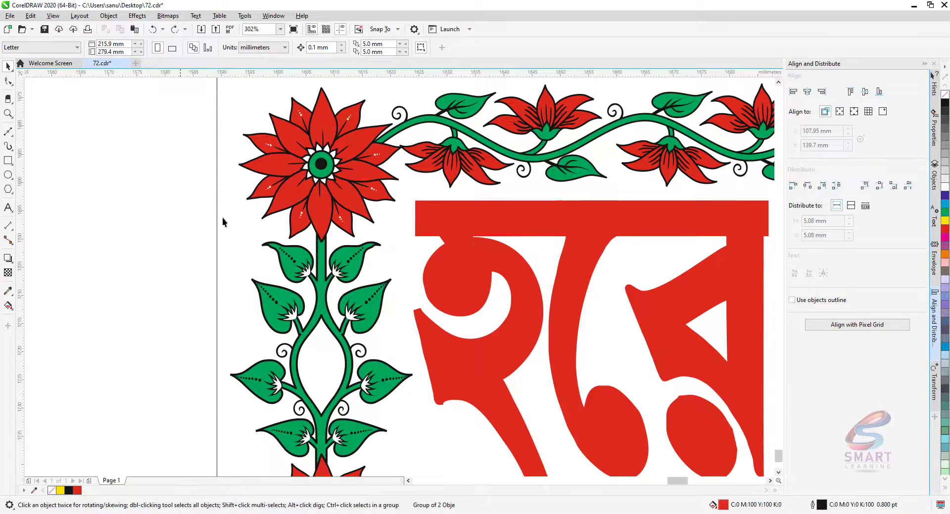
drag(289, 266, 123, 239)
key(ctrl+z)
drag(292, 310, 102, 260)
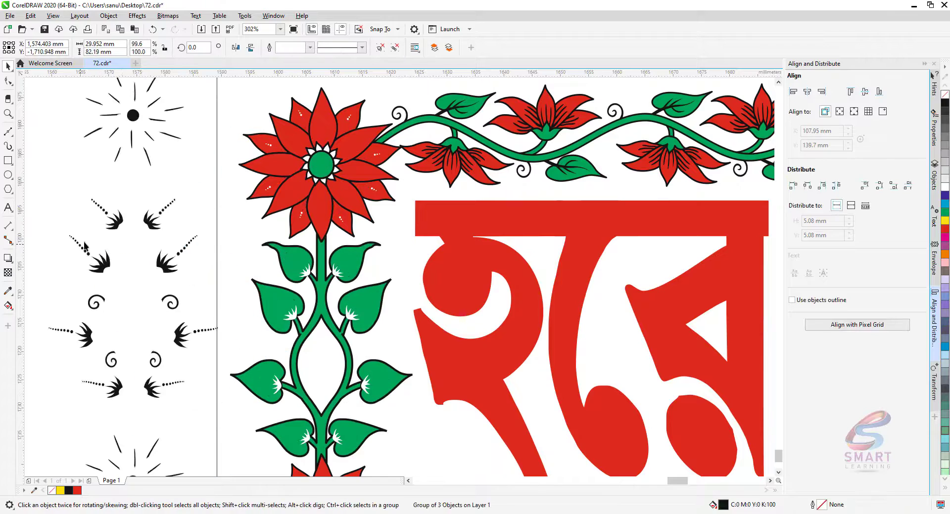
key(ctrl+z)
- Test the right floral border's green and red pieces by moving each away from the banner and undoing the move
scroll(65, 232, down, 2)
drag(639, 269, 334, 269)
drag(627, 190, 677, 282)
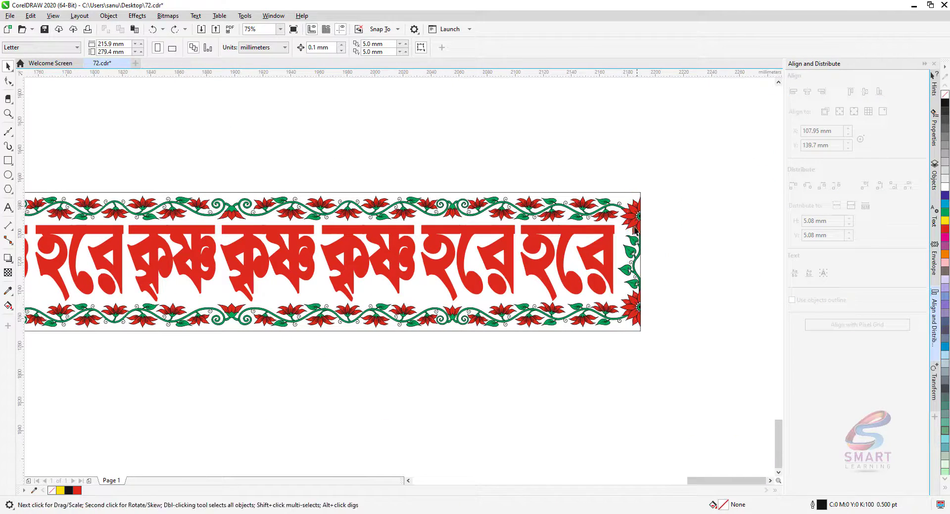
scroll(671, 277, up, 5)
scroll(399, 190, down, 2)
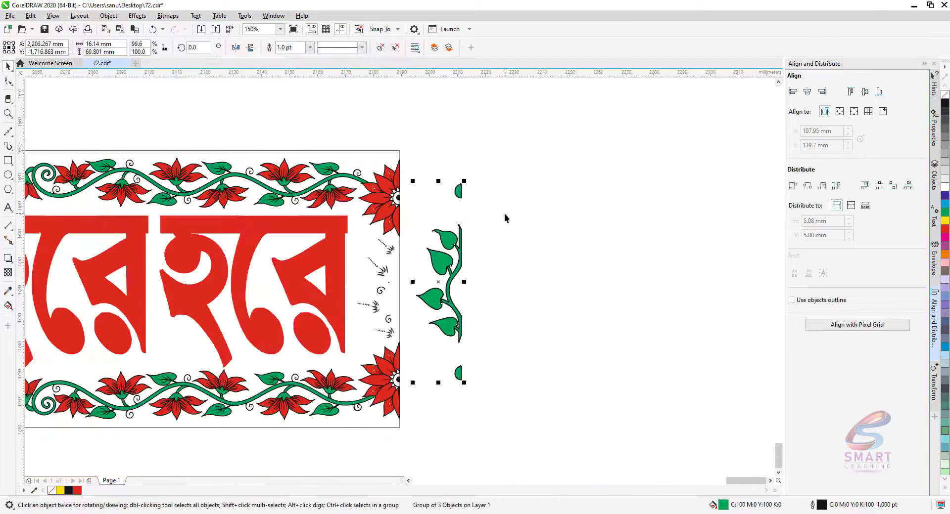
key(ctrl+z)
drag(397, 186, 529, 185)
key(ctrl+z)
drag(398, 180, 472, 185)
click(586, 199)
key(ctrl+z)
- Ungroup the vine border along the banner's upper edge, keeping it in its original position
drag(335, 168, 568, 149)
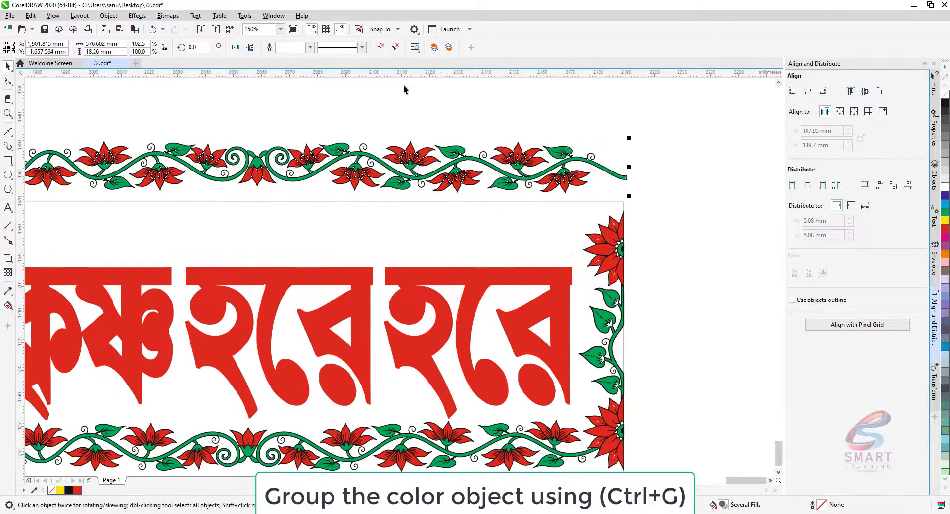
key(ctrl+z)
click(380, 47)
click(420, 119)
- Test the upper vine's colour pieces by moving the green vine and a neighbouring piece away, undoing each move
drag(559, 219, 556, 109)
click(598, 164)
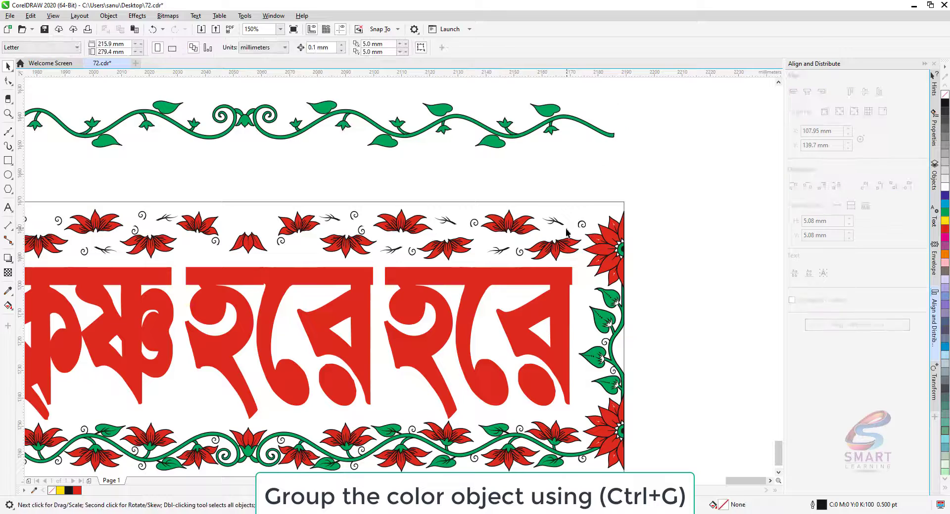
key(ctrl+z)
click(585, 196)
drag(578, 243, 585, 118)
key(ctrl+z)
click(598, 137)
- Ungroup the vine border along the banner's lower edge, keeping it in its original position
drag(584, 361, 601, 246)
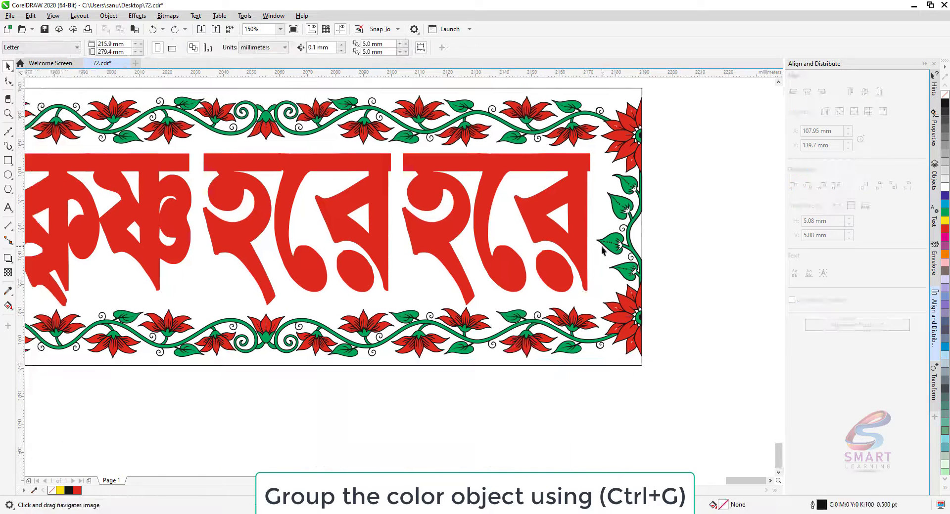
drag(571, 329, 513, 396)
key(ctrl+z)
click(639, 416)
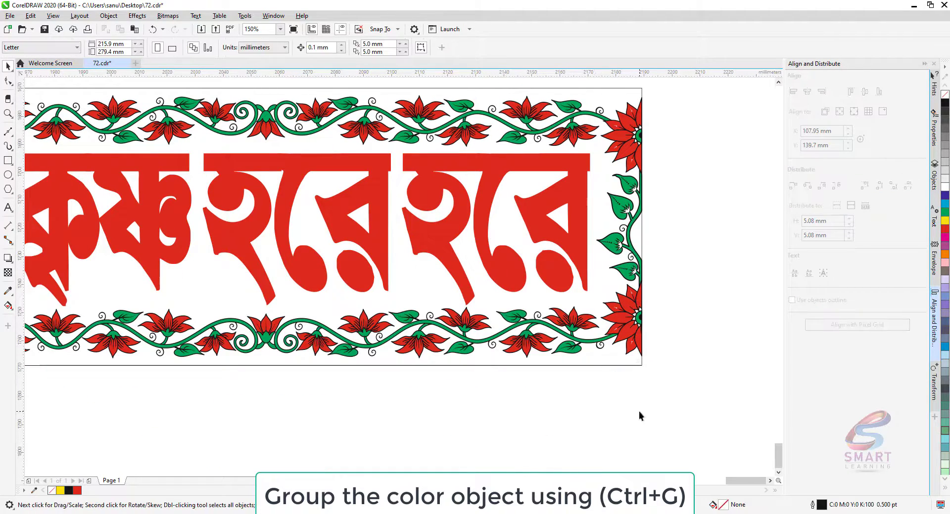
- Test the lower vine's red flowers by moving them below the banner and undoing each move
drag(565, 321, 561, 433)
key(ctrl+z)
click(599, 403)
drag(567, 322, 564, 428)
mouse_move(81, 359)
mouse_down()
mouse_move(407, 346)
mouse_move(418, 412)
mouse_up()
key(ctrl+z)
click(409, 358)
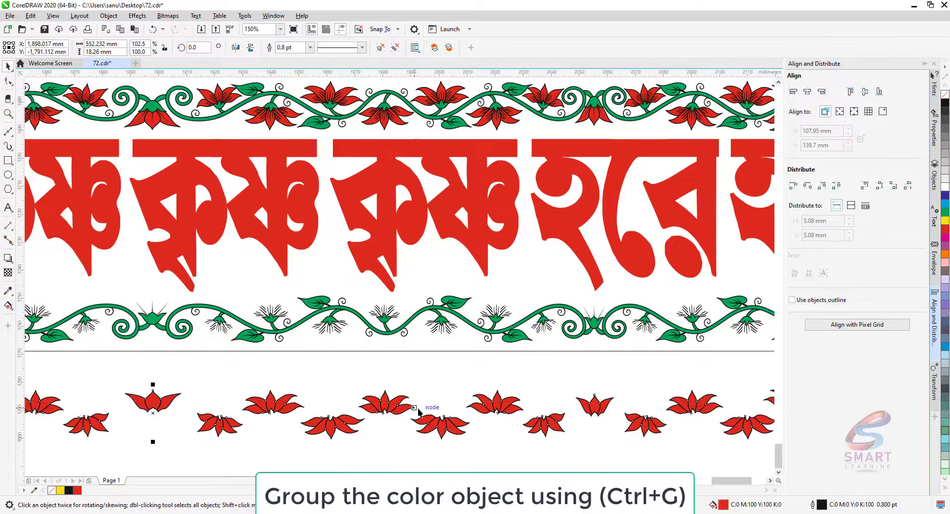
key(ctrl+z)
click(423, 377)
- Group the lower vine's red flowers with the upper vine's red flowers
drag(422, 374, 410, 481)
drag(408, 432, 433, 380)
key(ctrl+z)
shift+click(408, 197)
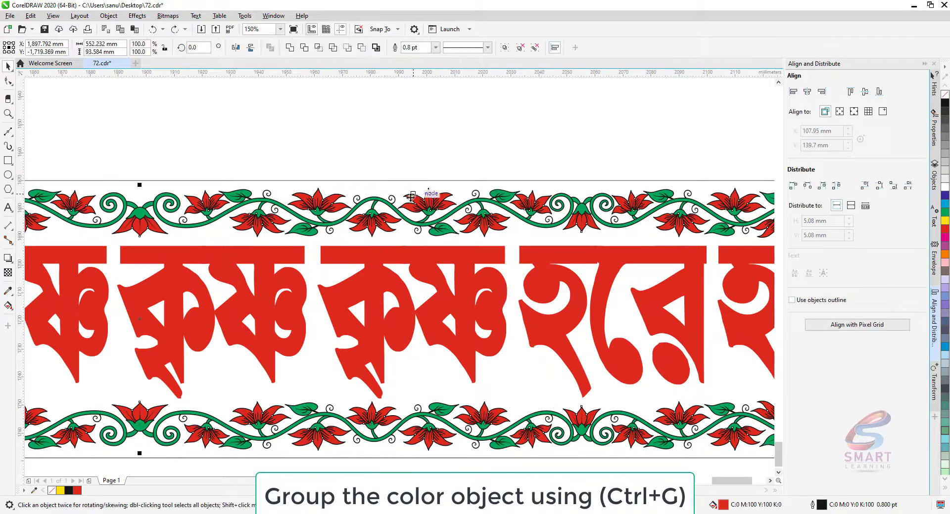
drag(407, 197, 405, 85)
key(ctrl+z)
scroll(415, 313, down, 2)
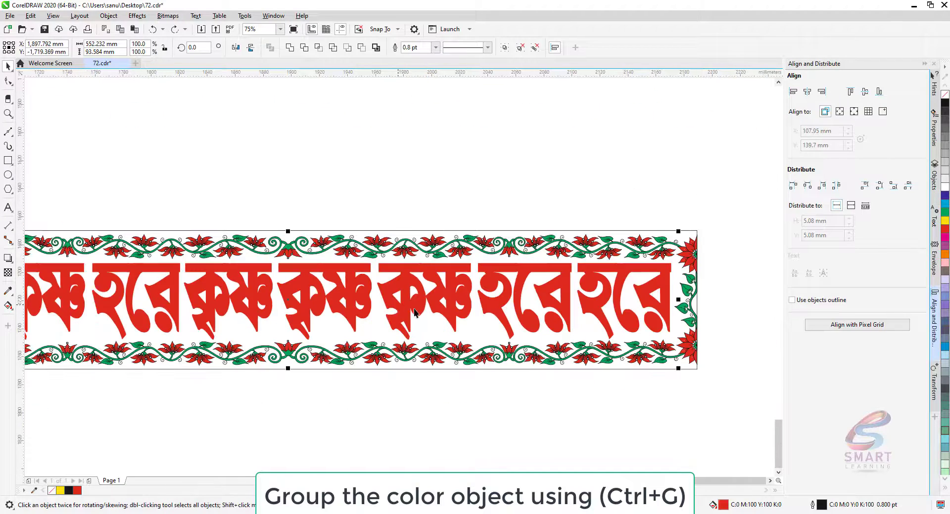
click(287, 219)
- Group the black line details of the lower vine with those of the upper vine
key(F2)
drag(282, 221, 393, 376)
drag(404, 438, 425, 353)
key(ctrl+z)
shift+click(398, 128)
drag(400, 127, 460, 96)
key(ctrl+z)
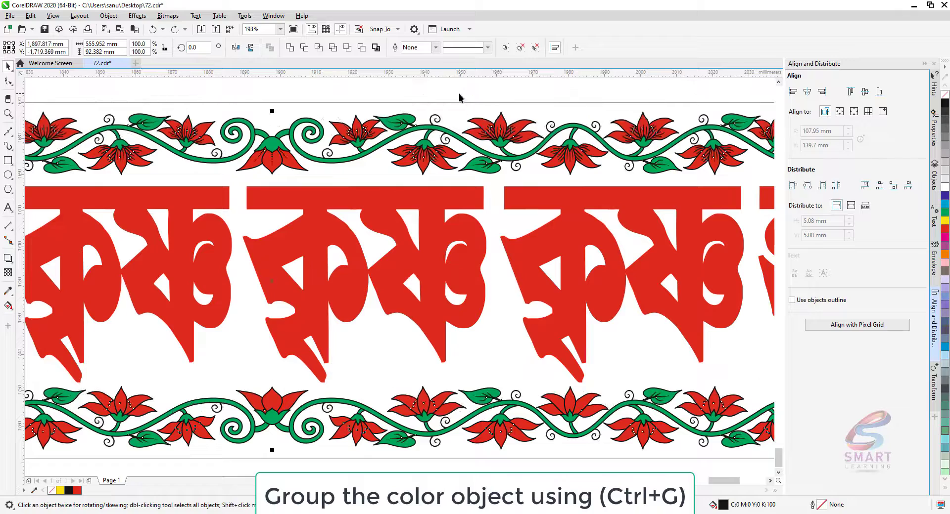
click(321, 105)
- Test the pieces around the upper vine's central flower by moving them aside and undoing each move
drag(271, 141, 275, 102)
key(ctrl+z)
click(276, 90)
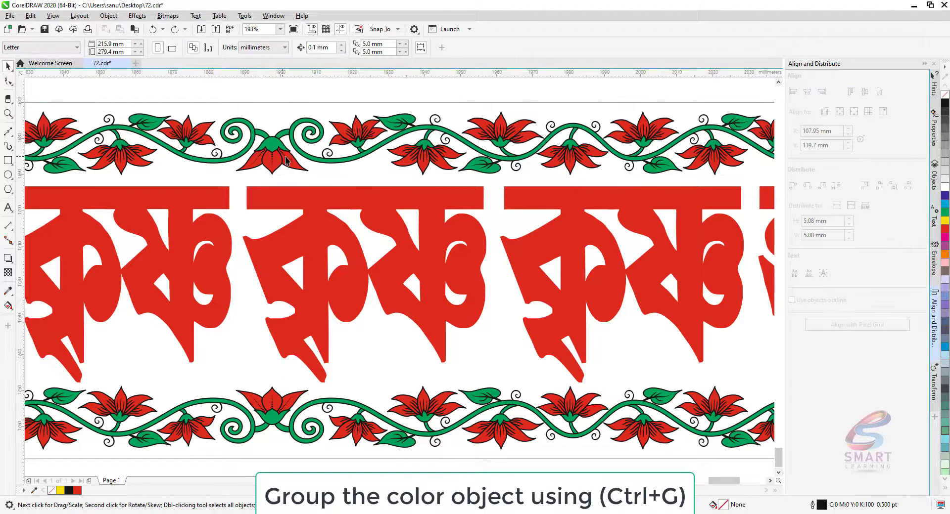
drag(286, 155, 386, 88)
key(ctrl+z)
click(324, 110)
- Group the upper green vine with the lower green vine
drag(292, 131, 300, 91)
key(ctrl+z)
scroll(321, 140, down, 2)
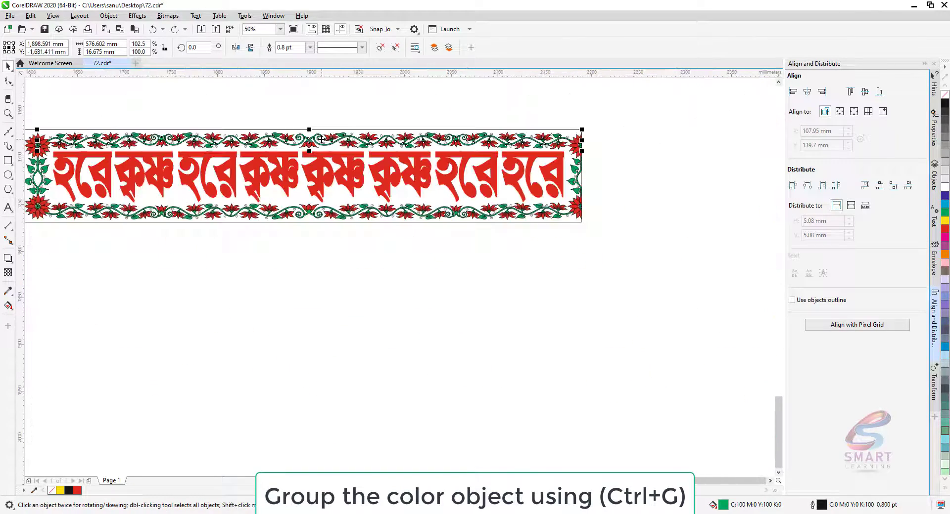
drag(316, 143, 399, 222)
key(ctrl+z)
scroll(272, 198, up, 3)
shift+click(321, 323)
key(ctrl+z)
key(ctrl+g)
scroll(322, 421, down, 2)
click(325, 421)
- Test the green, red and black vine groups by moving each one down, and undo all the moves
key(F2)
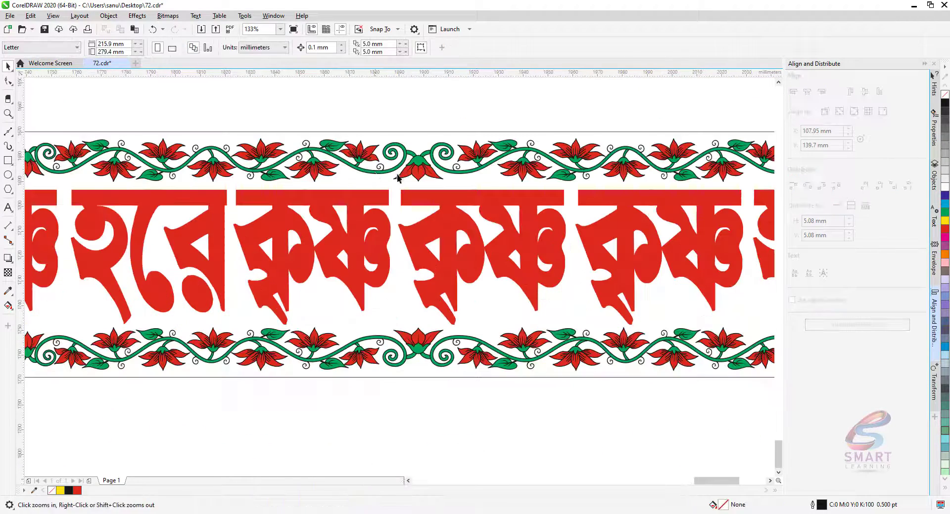
drag(375, 172, 387, 422)
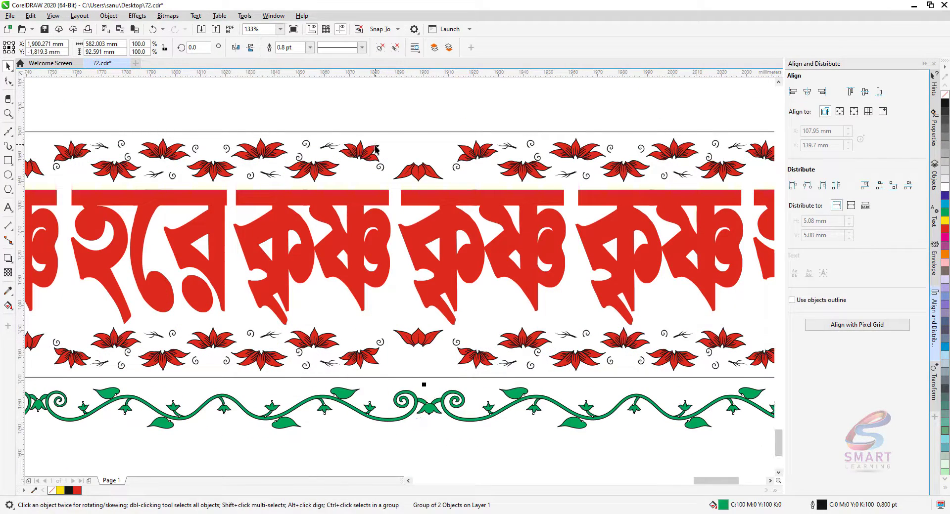
drag(376, 149, 382, 448)
key(ctrl+z)
key(ctrl+z)
key(ctrl+z)
key(ctrl+z)
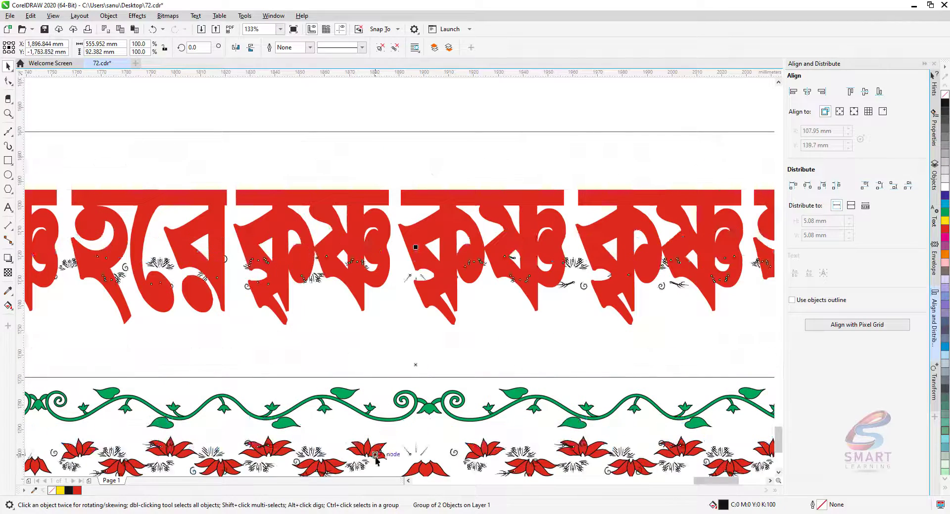
click(406, 103)
- Group the left floral border's objects, and group the right floral border's objects separately
scroll(440, 250, down, 2)
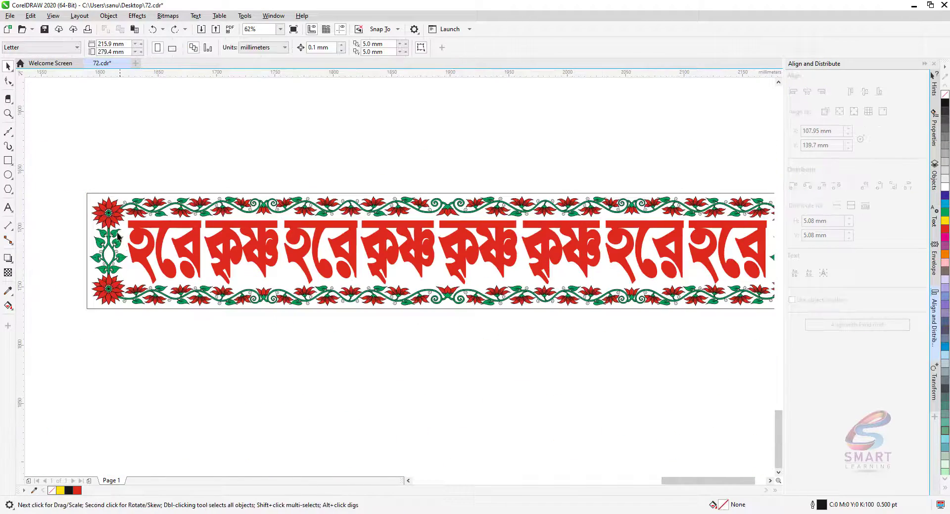
key(F2)
drag(74, 174, 339, 329)
scroll(66, 143, down, 1)
drag(68, 140, 136, 301)
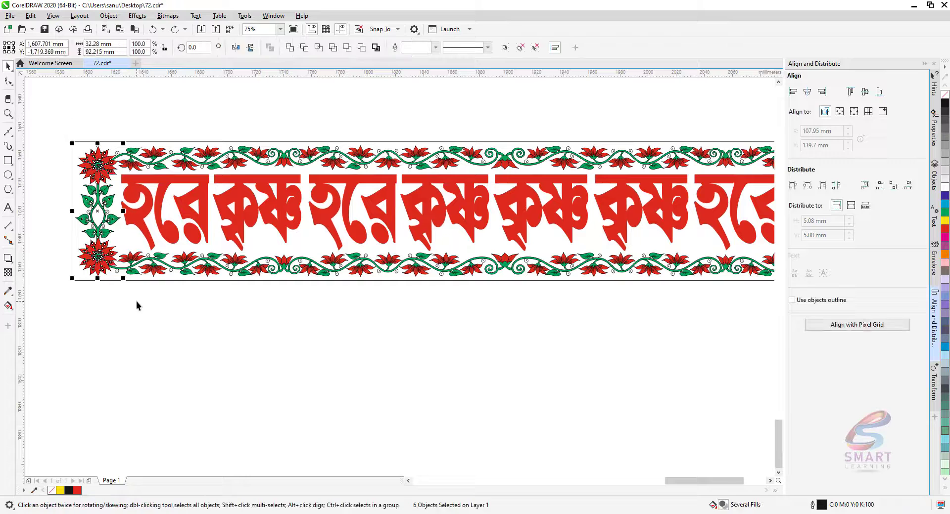
key(ctrl+g)
click(136, 302)
scroll(136, 301, down, 1)
drag(501, 209, 593, 311)
key(ctrl+g)
click(592, 311)
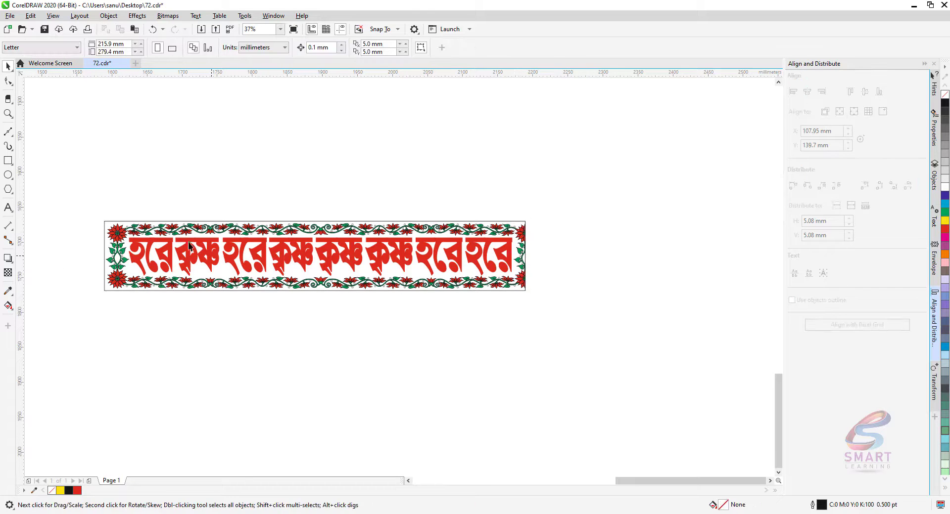
- Test the left border's red and white groups by moving them off the artwork, and restore their positions
key(F2)
drag(104, 206, 231, 288)
drag(154, 174, 92, 119)
key(ctrl+z)
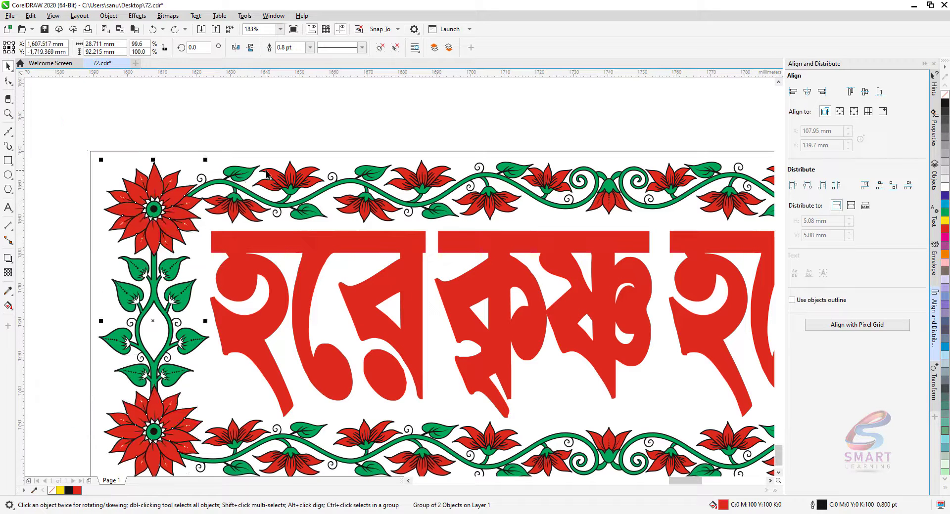
shift+click(266, 171)
click(183, 132)
click(162, 210)
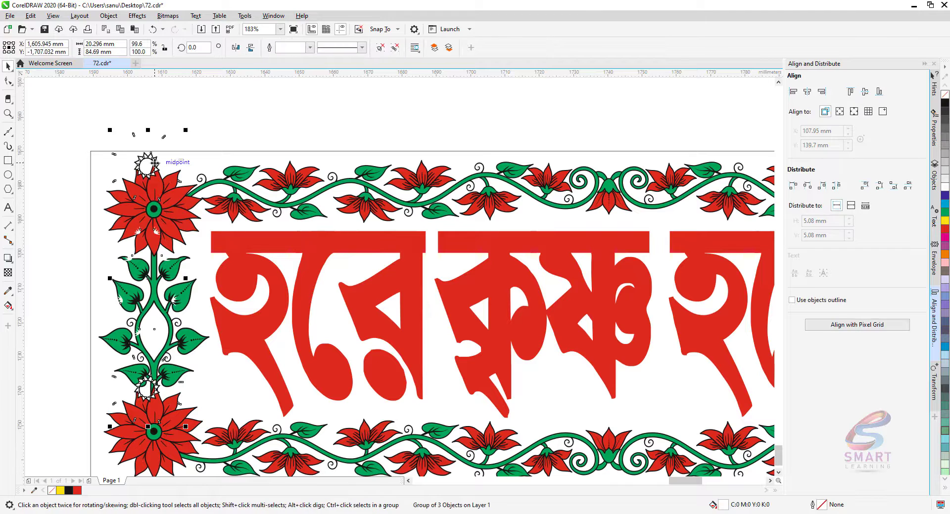
click(178, 123)
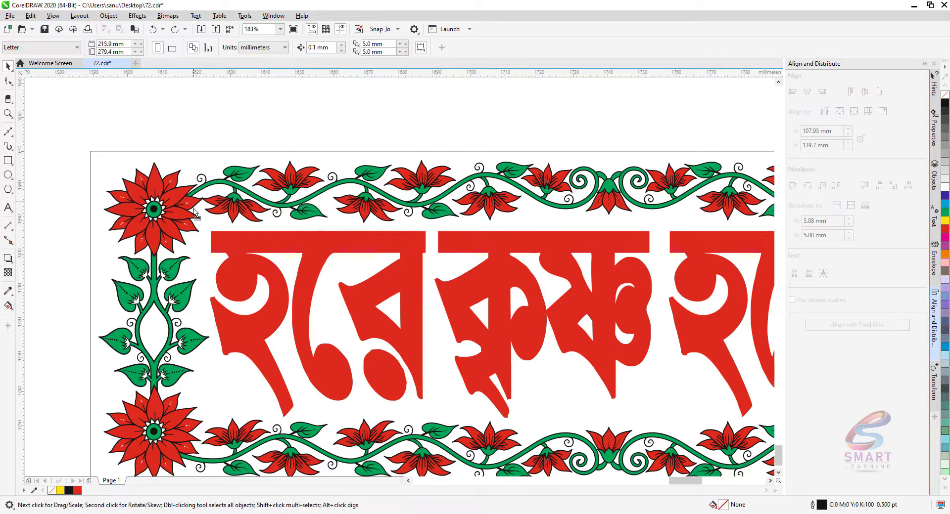
- Trim the green vines with the left border's red flowers where they overlap
click(191, 209)
key(F2)
drag(128, 145, 286, 309)
shift+click(387, 188)
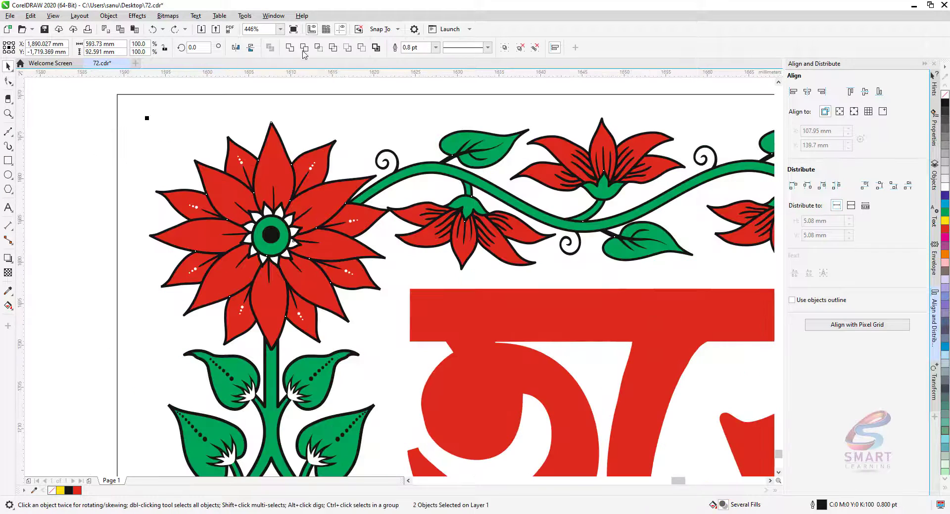
click(91, 185)
- Delete the leftover nodes of the trimmed upper vine inside the upper-left corner flower using the Shape tool
scroll(134, 137, down, 2)
click(239, 164)
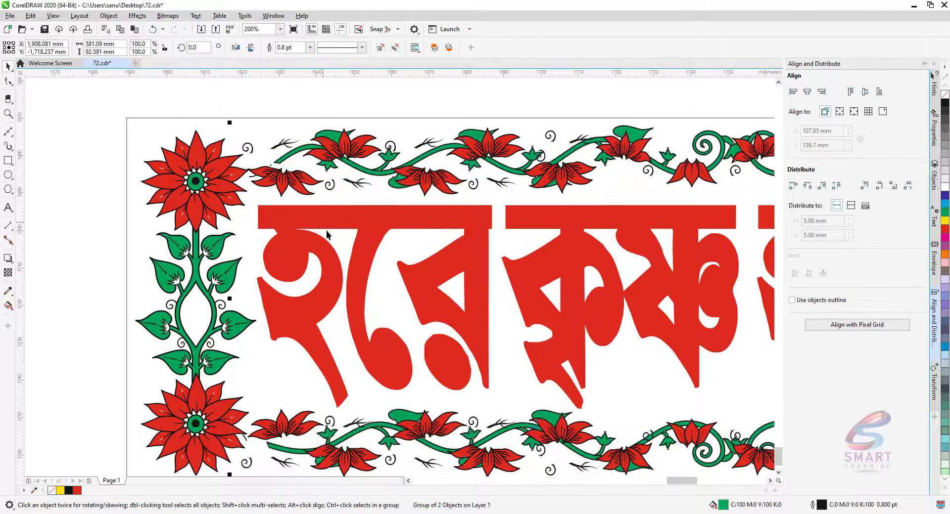
key(F10)
click(241, 162)
key(F2)
drag(200, 150, 269, 220)
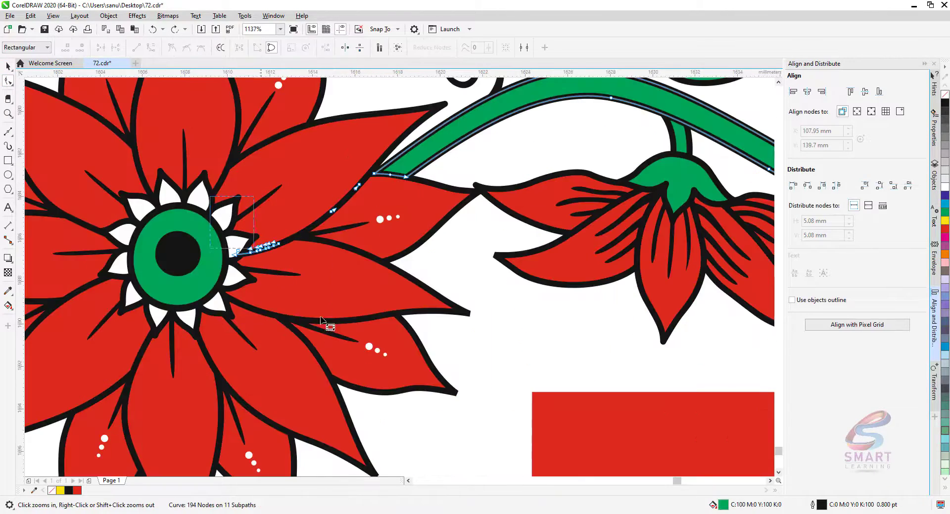
drag(324, 173, 349, 201)
- Delete the leftover nodes of the trimmed lower vine around the lower-left corner flower and deselect the artwork
scroll(292, 190, down, 4)
key(F2)
drag(278, 285, 335, 313)
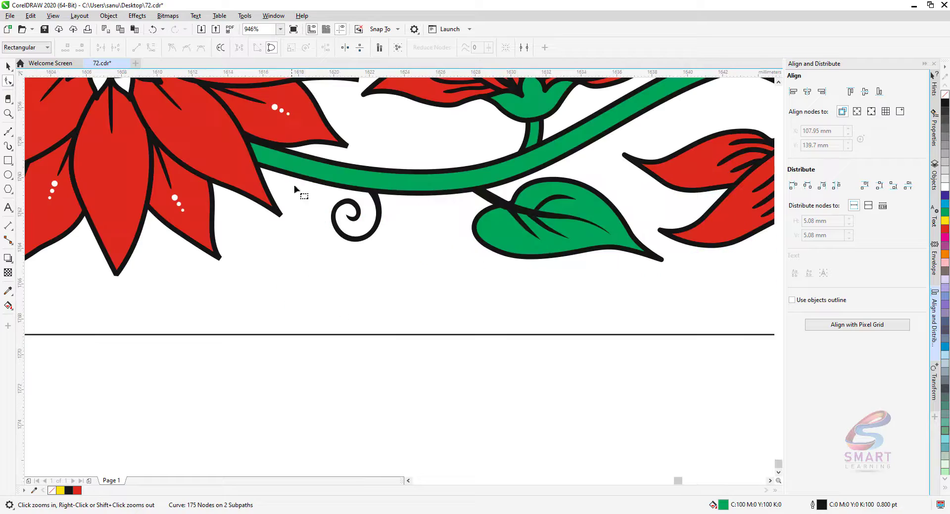
click(296, 169)
drag(218, 165, 368, 318)
drag(267, 234, 334, 336)
key(Delete)
scroll(166, 335, down, 4)
key(space)
key(Escape)
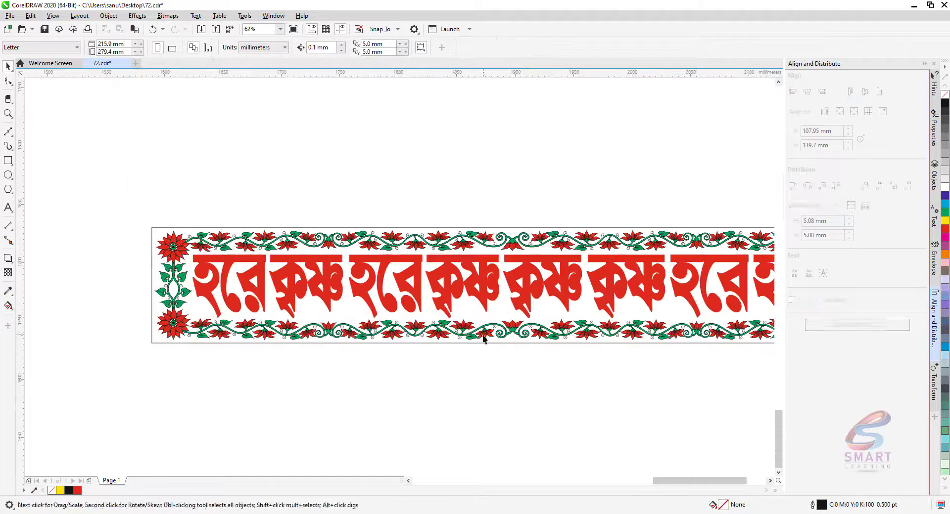
- Trim the green vines with the right border's red flowers where they overlap
drag(567, 337, 328, 343)
key(F2)
drag(660, 336, 577, 229)
drag(350, 141, 468, 141)
key(ctrl+z)
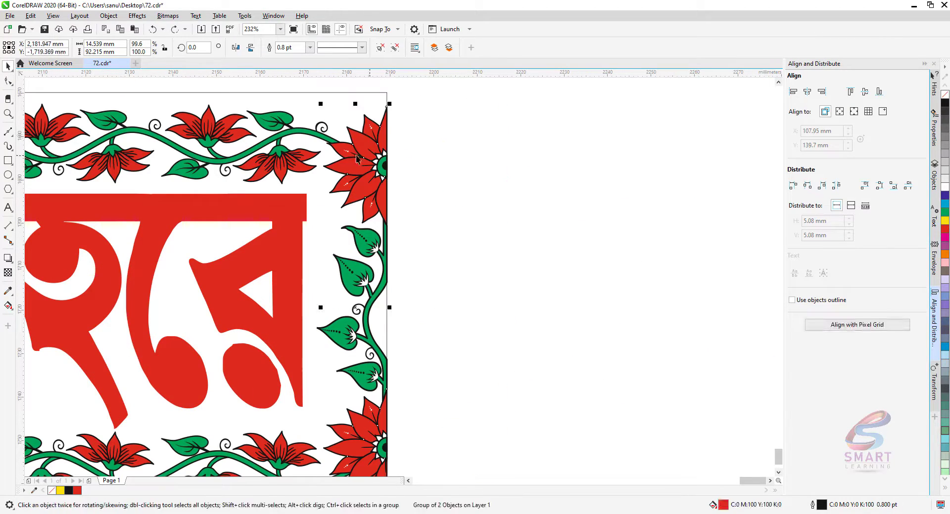
shift+click(309, 131)
click(473, 241)
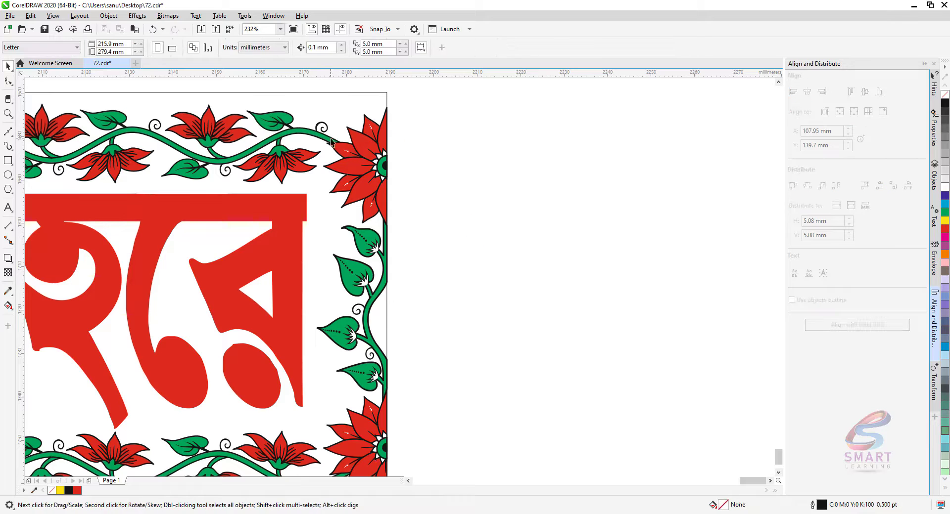
- Inspect the trimmed vine ends beside the right border's flowers for leftover nodes using the Shape tool
click(324, 135)
key(F10)
click(323, 135)
scroll(366, 185, up, 2)
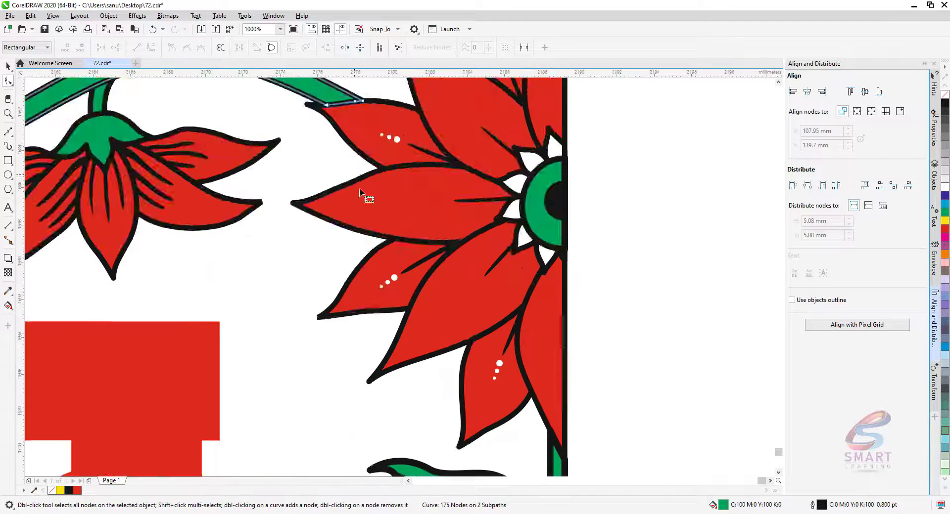
drag(413, 460, 440, 124)
drag(425, 460, 416, 34)
click(336, 329)
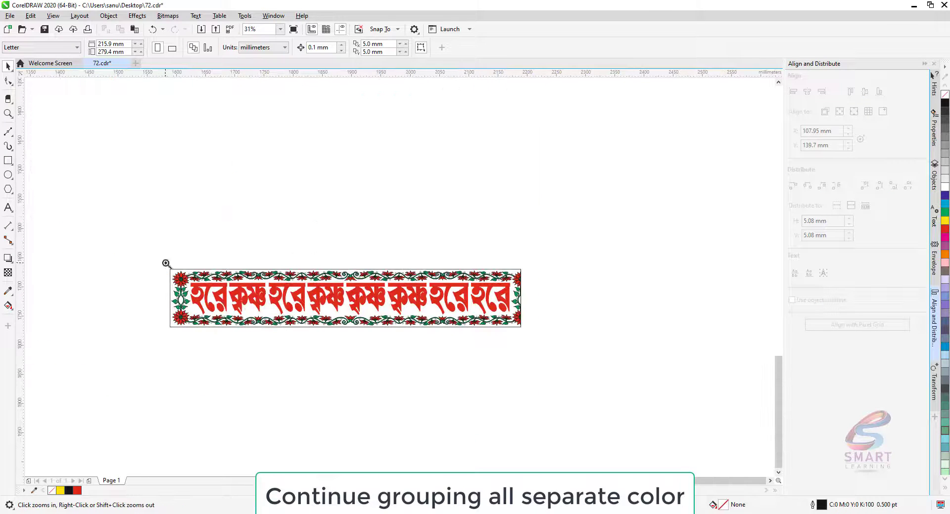
- Group the red flowers at the left and right corners with the red flowers along the banner border
drag(166, 267, 597, 281)
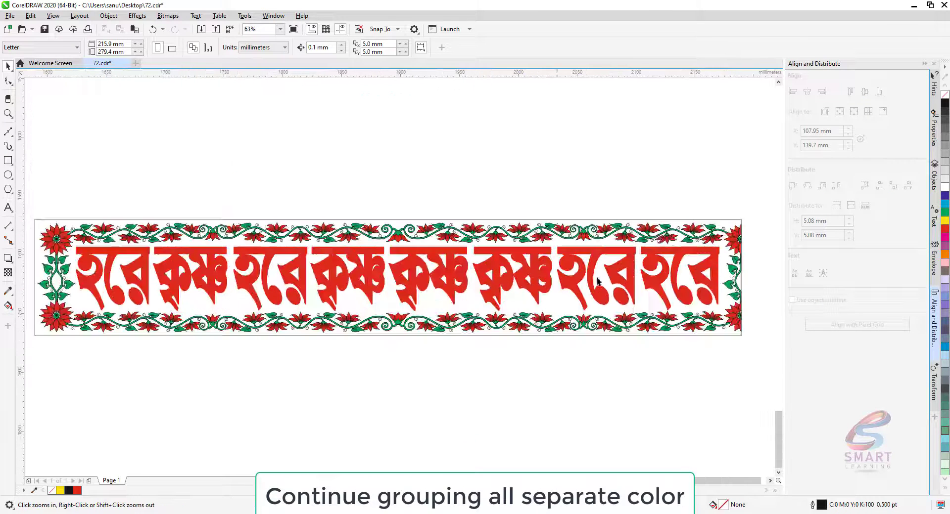
drag(732, 243, 718, 136)
key(ctrl+z)
shift+click(56, 227)
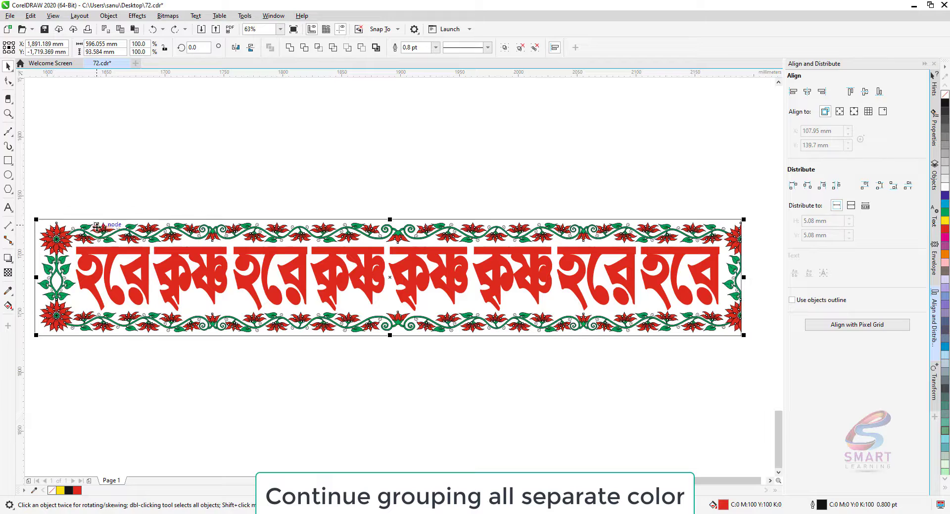
drag(97, 226, 104, 97)
key(ctrl+z)
key(ctrl+g)
click(149, 180)
- Select the left border's green leaf vine together with the green vines along the upper and lower borders
key(F2)
drag(48, 220, 174, 315)
key(space)
click(206, 251)
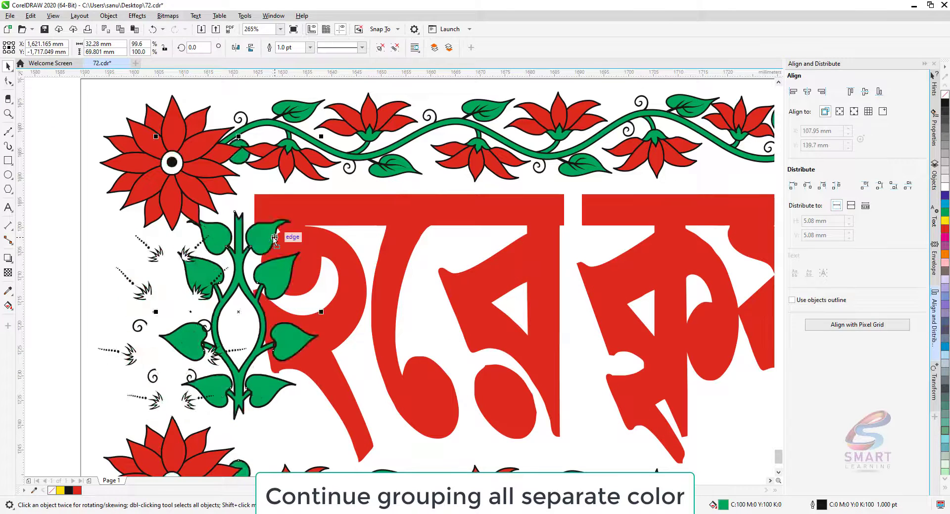
shift+click(306, 113)
drag(305, 112, 366, 123)
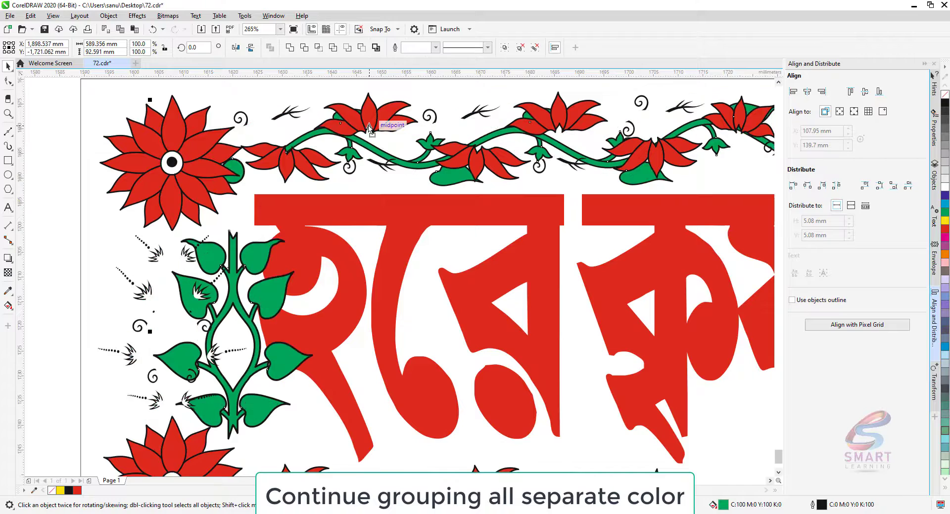
key(ctrl+z)
- Add the right border's green leaf vine to the selection and group all the green pieces together
key(F4)
key(F2)
drag(741, 179, 773, 223)
scroll(479, 238, down, 6)
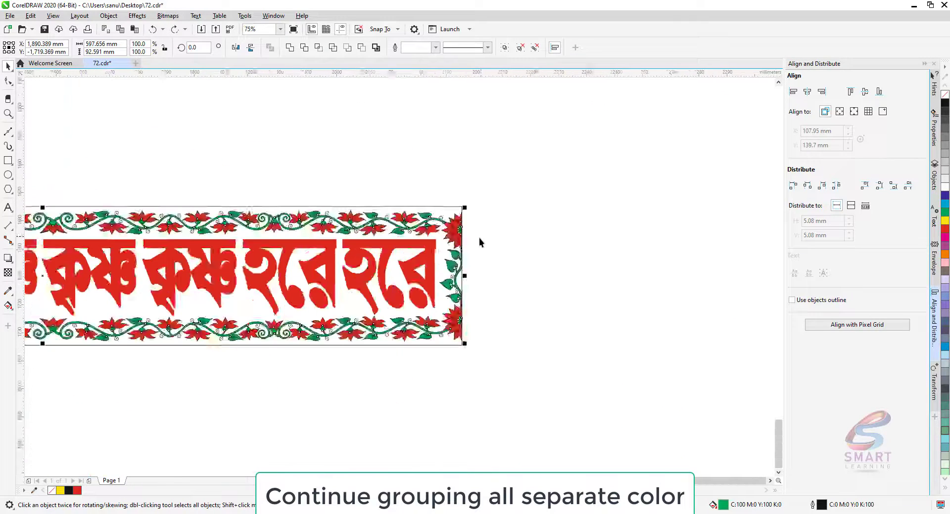
drag(256, 261, 265, 160)
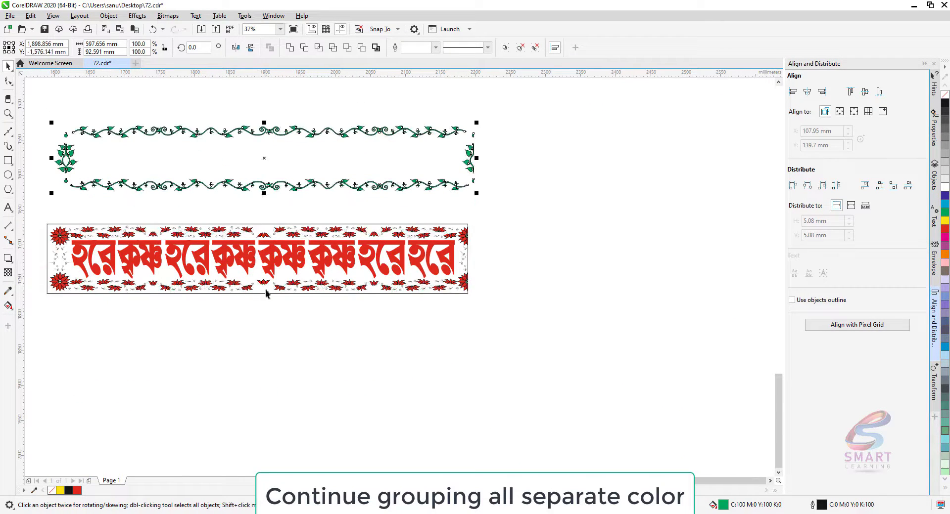
scroll(266, 292, up, 2)
key(ctrl+z)
click(482, 364)
scroll(482, 364, down, 2)
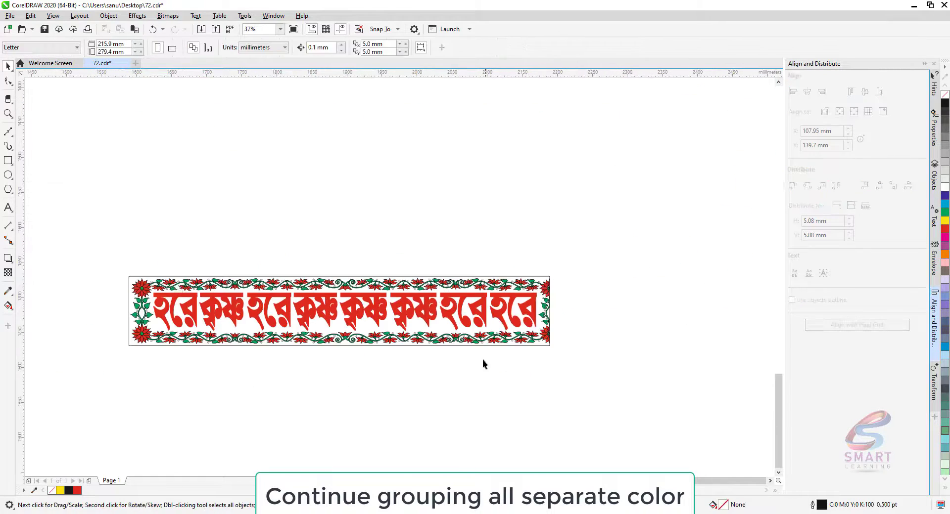
- Send the green leaf and vine group to the back, behind the black and white leaf details
drag(245, 313, 573, 355)
drag(52, 226, 66, 138)
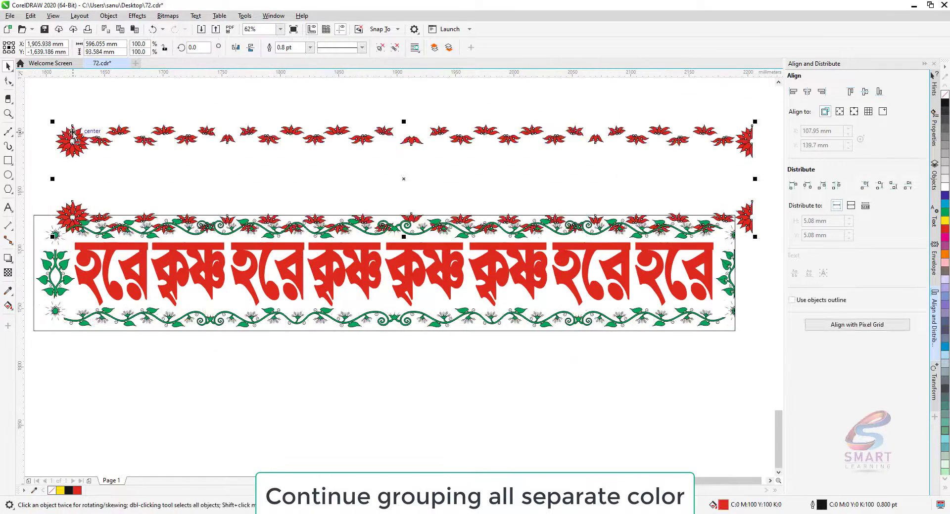
key(ctrl+z)
drag(139, 330, 141, 331)
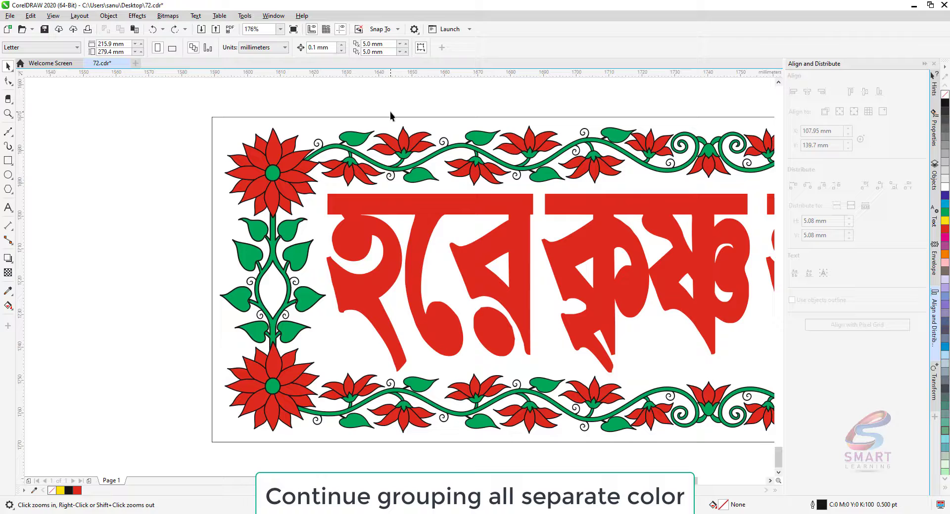
click(335, 149)
key(shift+Page_Down)
click(150, 156)
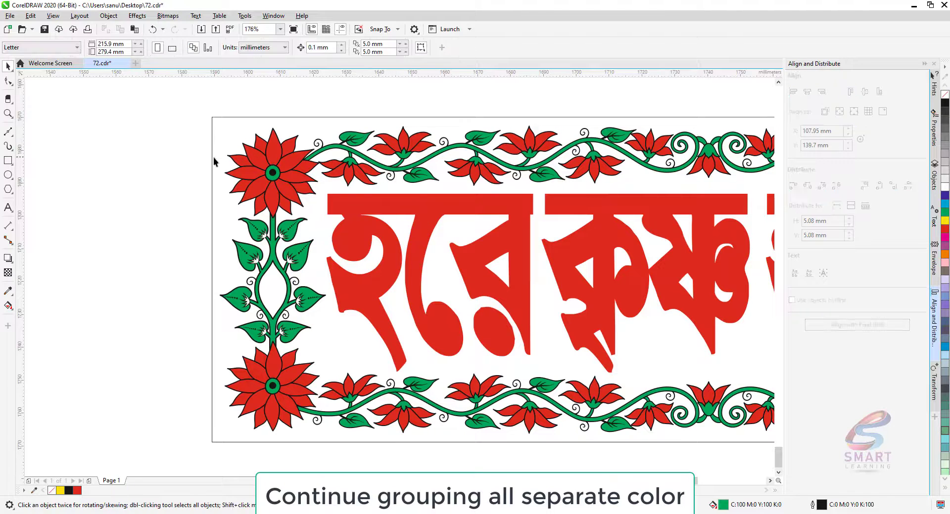
- Send the red flower group to the back, behind the black and white petal details
drag(286, 157, 220, 130)
key(ctrl+z)
key(shift+Page_Down)
click(194, 198)
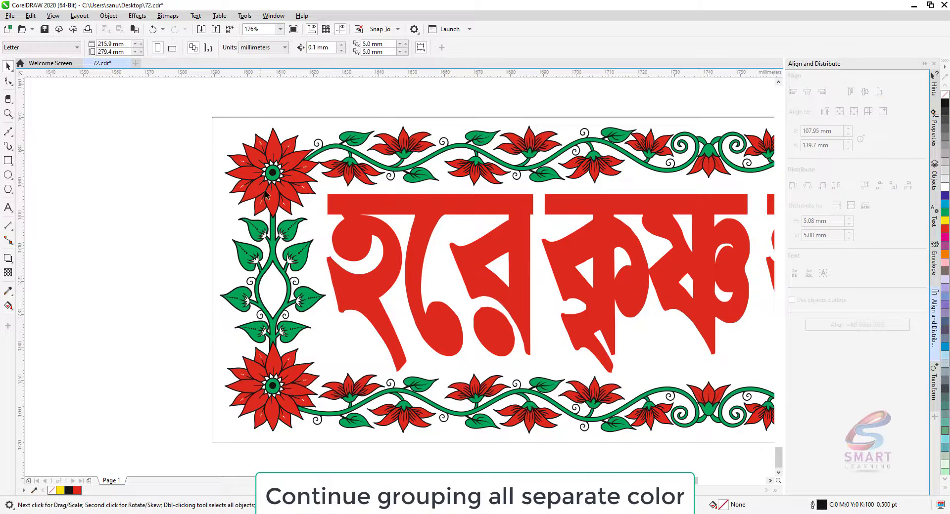
- Group the white details of the left corner flowers with those of the right corner flowers
drag(289, 146, 190, 127)
key(ctrl+z)
scroll(68, 235, down, 3)
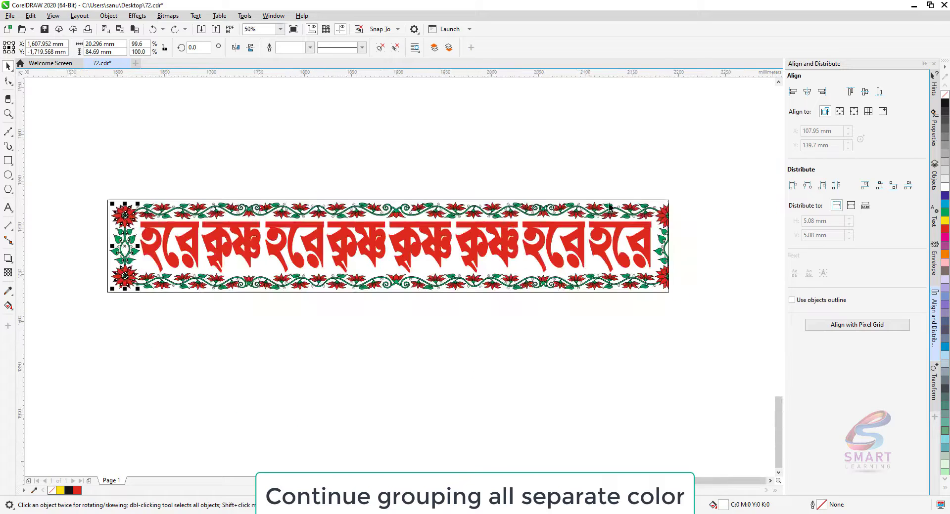
key(F2)
drag(653, 208, 673, 225)
shift+click(529, 242)
drag(529, 241, 383, 237)
key(ctrl+z)
key(ctrl+g)
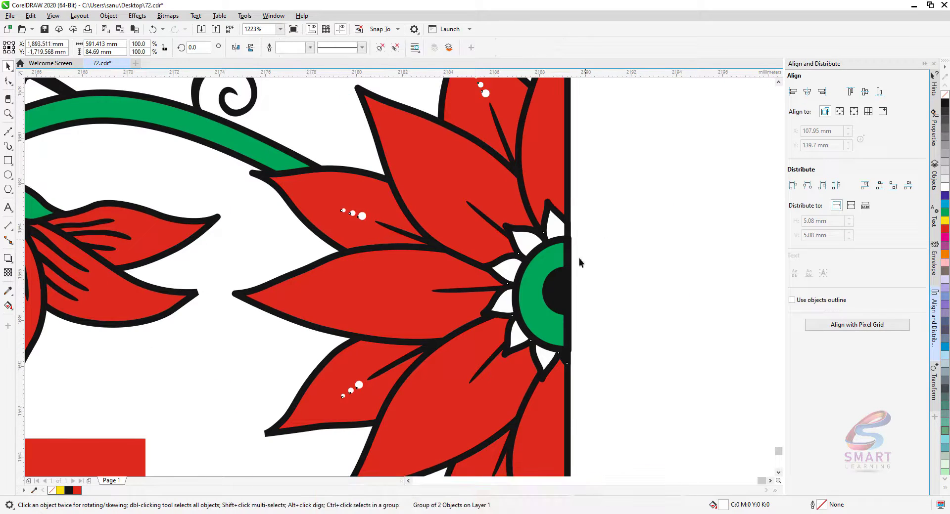
scroll(604, 298, down, 2)
click(723, 261)
scroll(736, 266, down, 3)
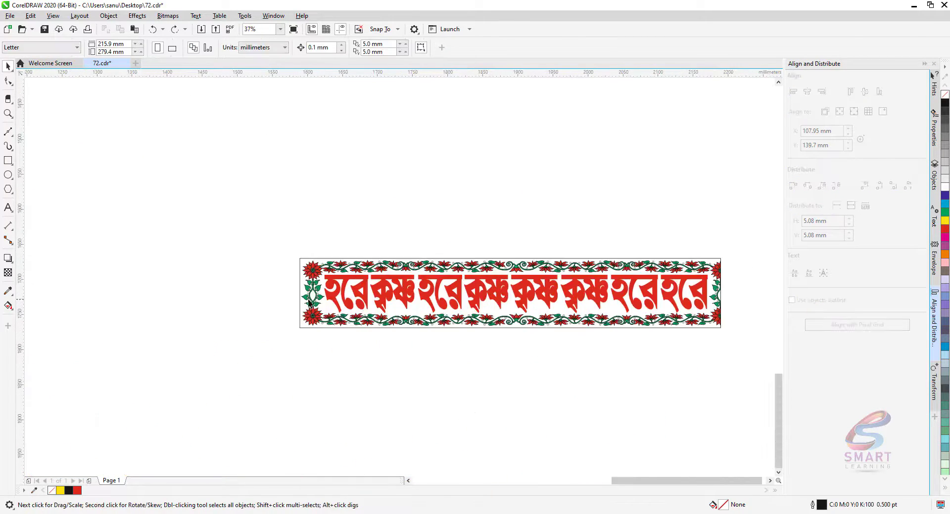
- Select the left border's black details together with the black details along the upper and lower borders
key(F2)
drag(349, 295, 301, 259)
click(280, 189)
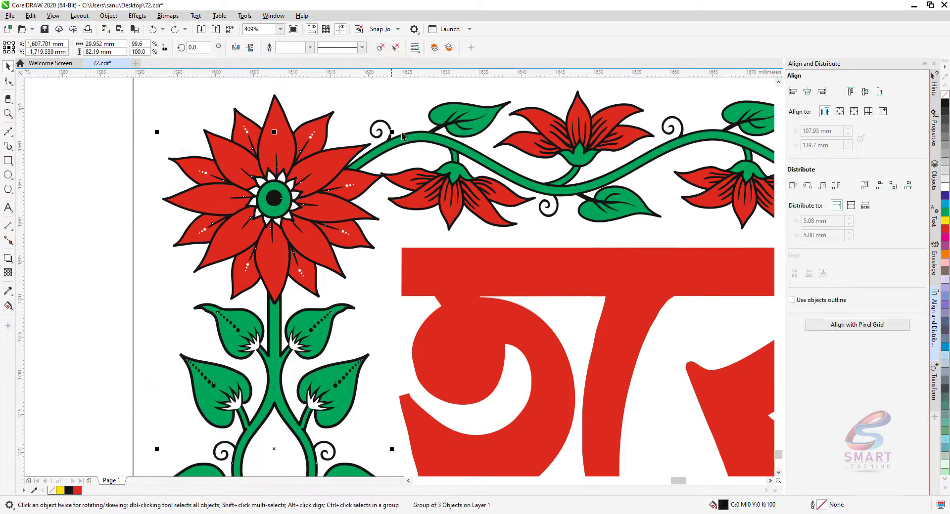
shift+click(451, 127)
scroll(49, 154, down, 4)
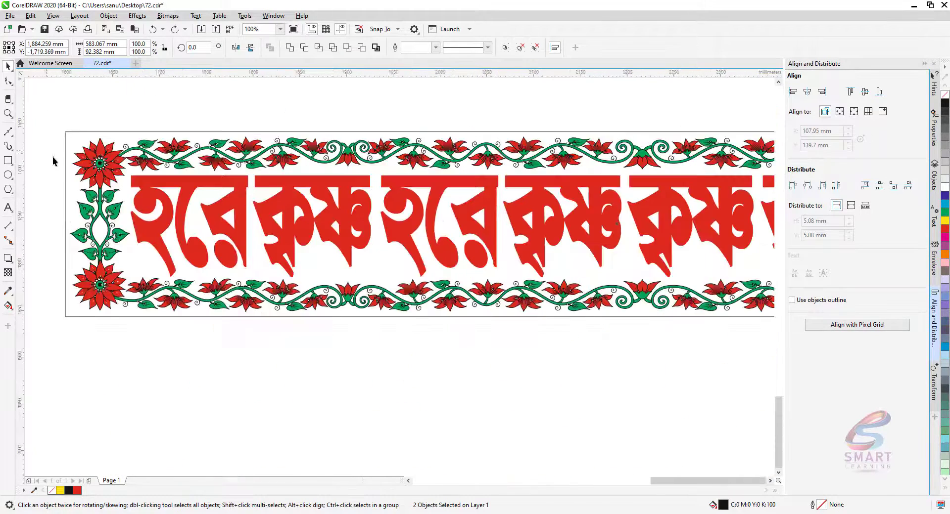
drag(334, 190, 320, 344)
key(ctrl+z)
- Add the right border's black details to the selection and group all the black details together
key(F2)
drag(592, 141, 623, 170)
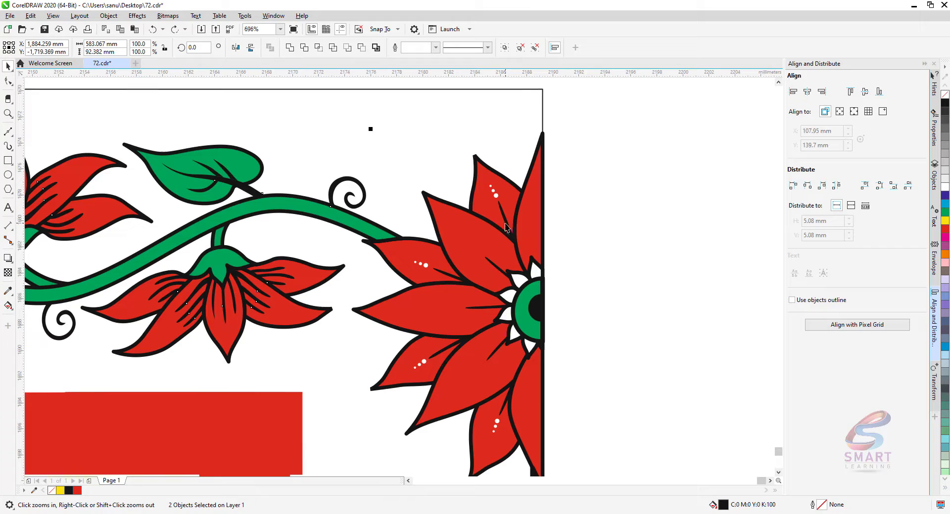
shift+click(541, 234)
scroll(593, 250, down, 5)
drag(444, 287, 445, 365)
key(F2)
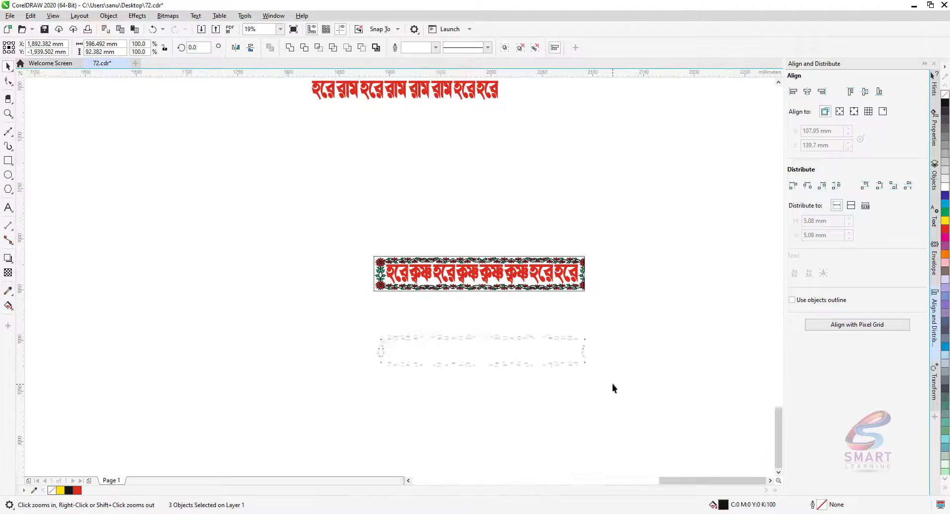
drag(360, 246, 612, 384)
key(ctrl+z)
click(224, 332)
- Try moving the white detail group and the black detail group off the left border, and undo the moves
key(F2)
drag(72, 110, 197, 199)
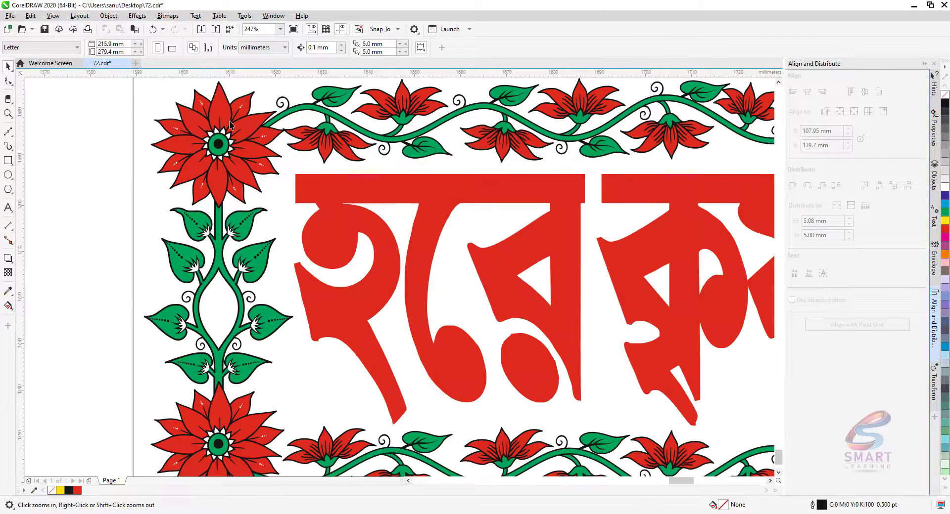
drag(221, 142, 98, 241)
key(ctrl+z)
click(82, 213)
click(286, 130)
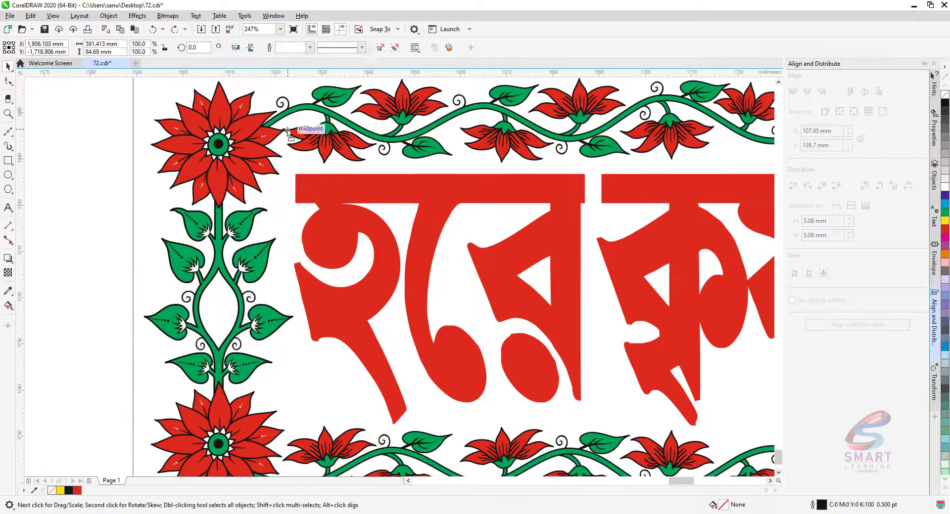
click(287, 131)
click(165, 225)
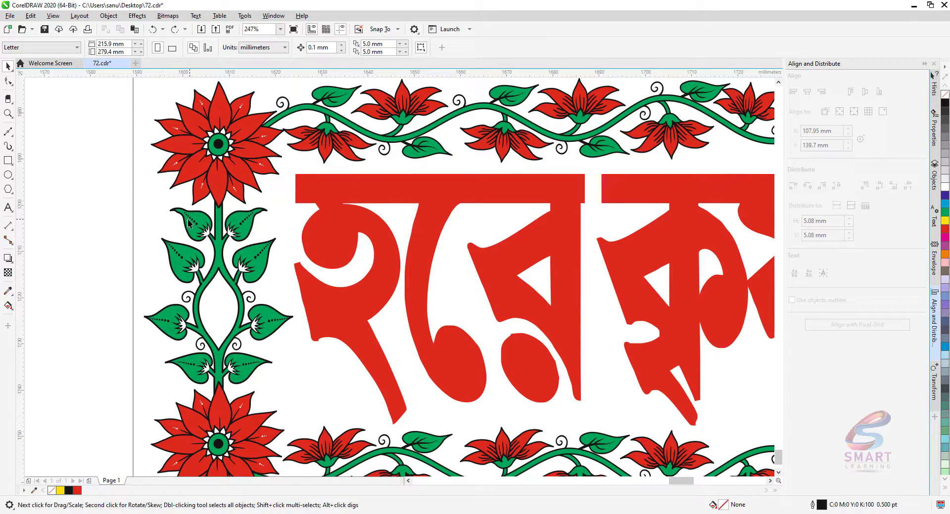
drag(188, 220, 134, 215)
key(ctrl+z)
click(57, 249)
scroll(91, 233, down, 3)
- Try moving the red group below the banner and the green and black groups above it, and undo the moves
key(F2)
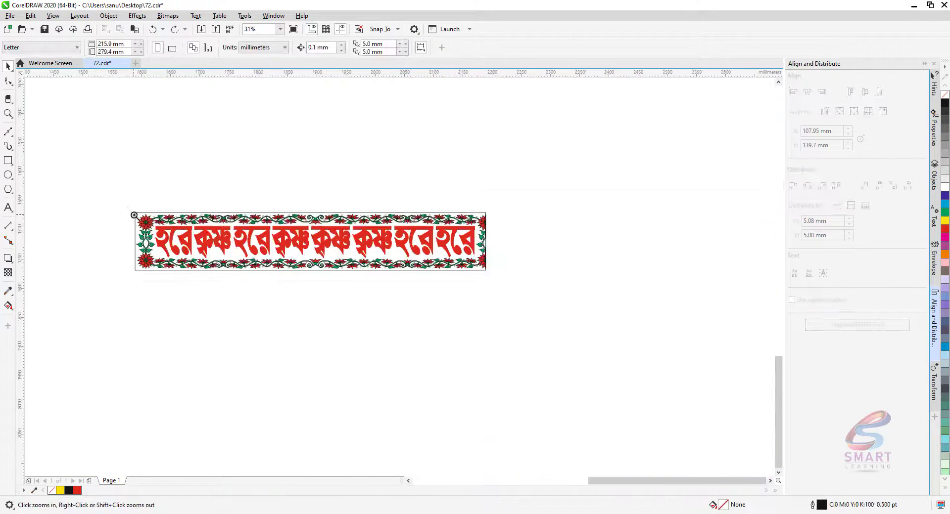
drag(524, 281, 524, 281)
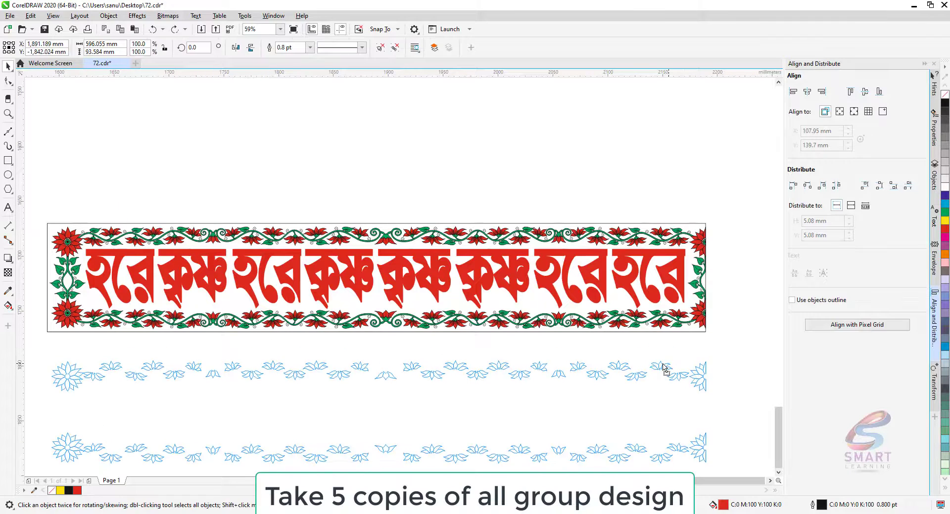
drag(671, 232, 667, 101)
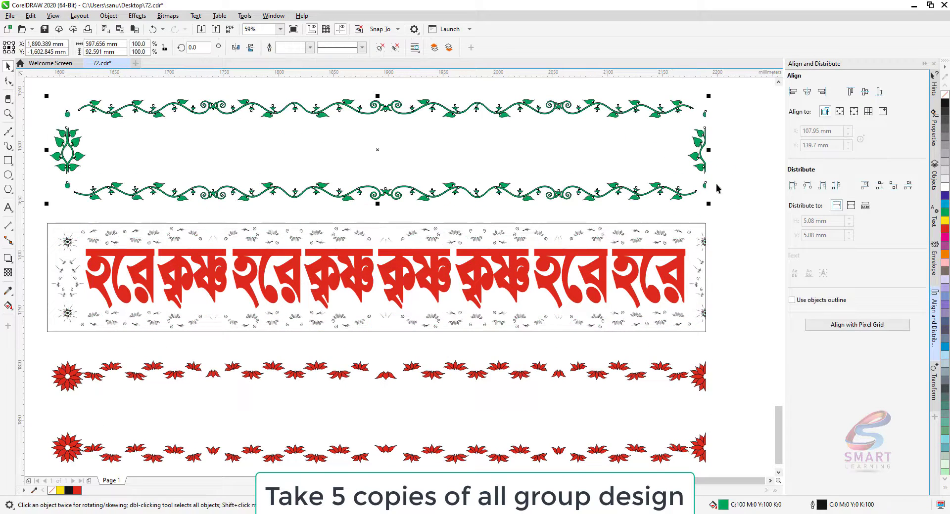
click(729, 209)
drag(703, 235, 694, 96)
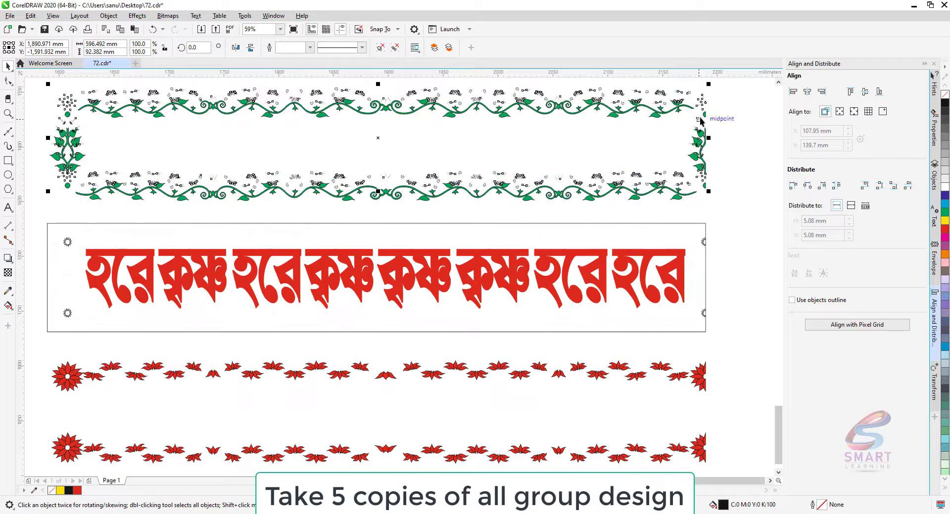
scroll(711, 247, up, 3)
scroll(686, 249, down, 5)
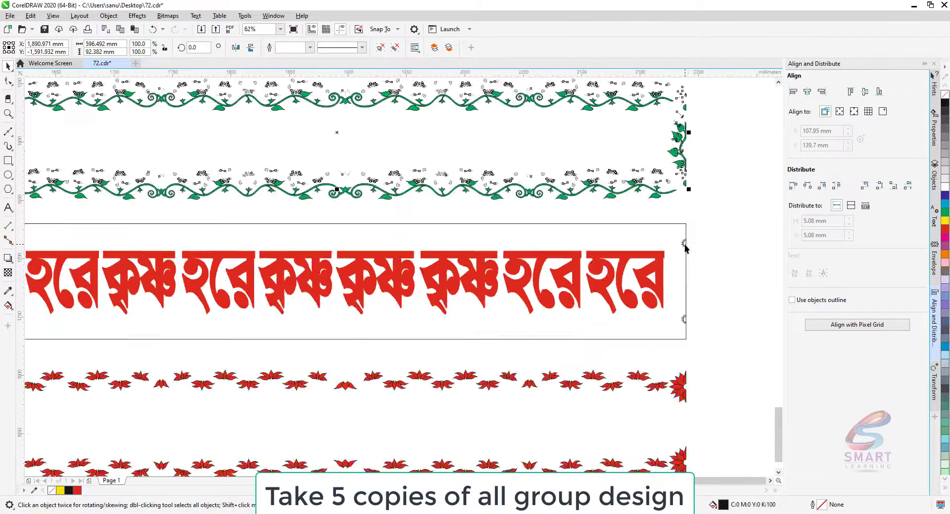
scroll(682, 247, up, 2)
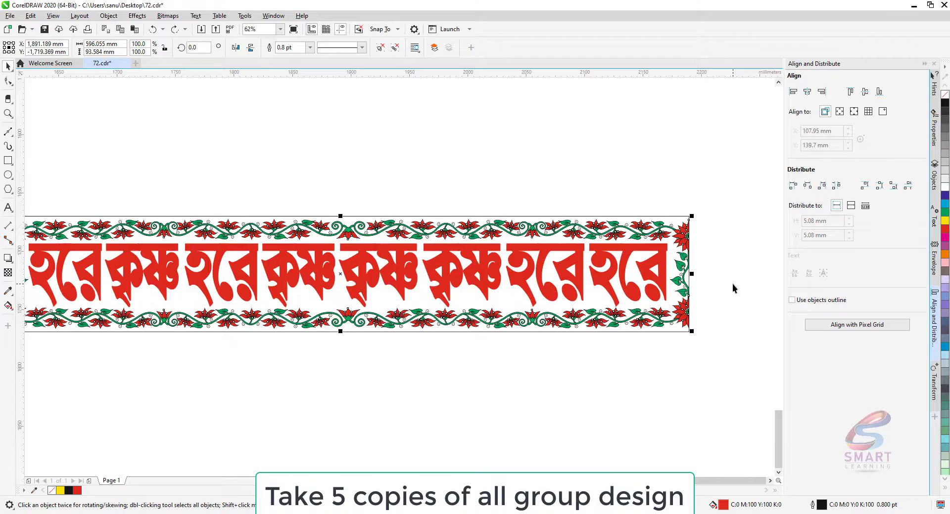
scroll(632, 264, down, 3)
click(631, 264)
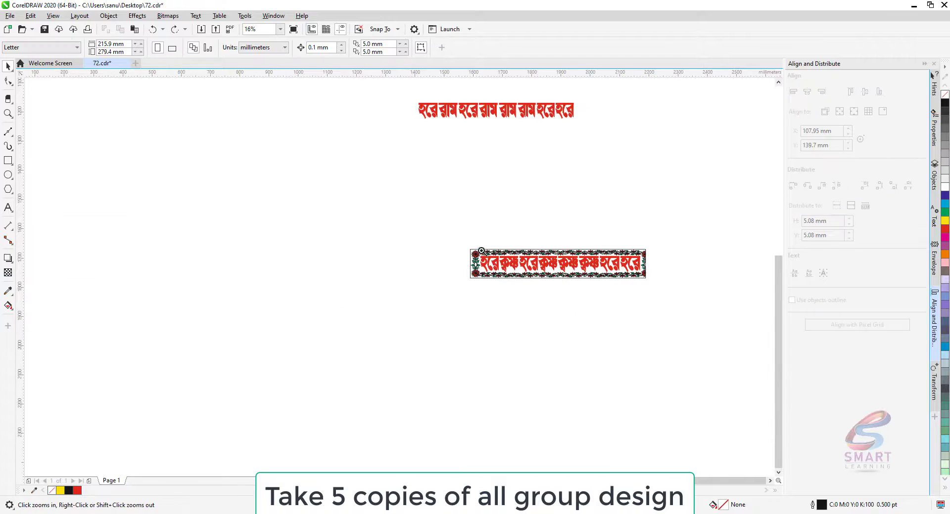
scroll(537, 285, up, 1)
click(249, 419)
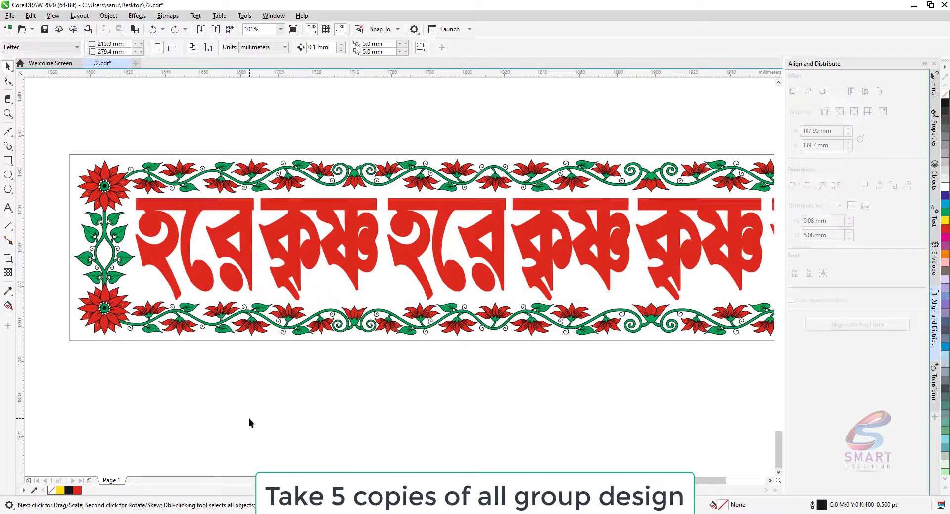
scroll(230, 312, down, 4)
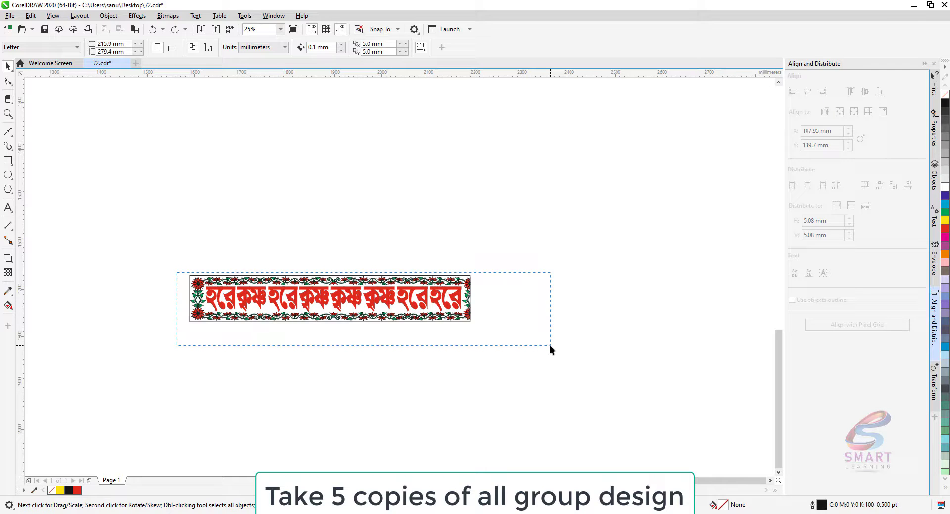
- Duplicate the whole banner design downward at even spacing to make a column of five banners
drag(550, 346, 485, 333)
drag(276, 384, 295, 303)
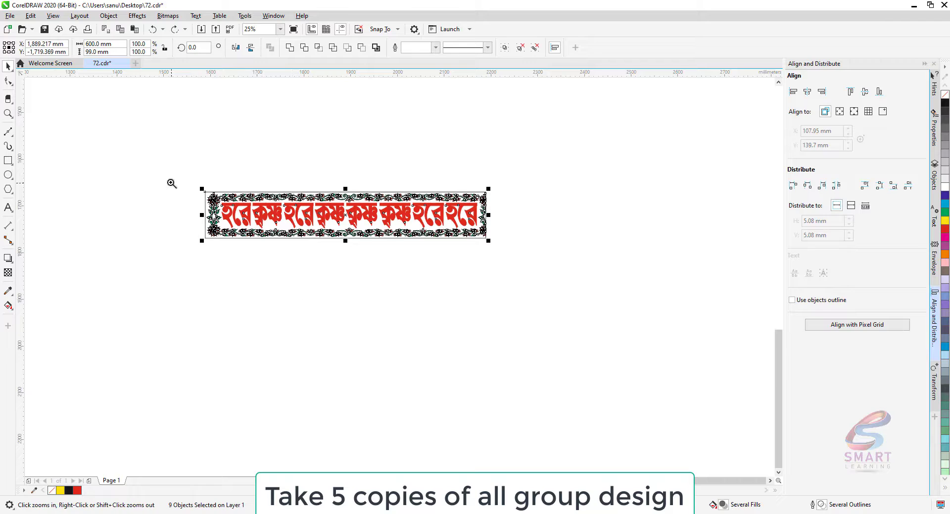
drag(528, 292, 528, 293)
click(396, 356)
drag(89, 170, 705, 308)
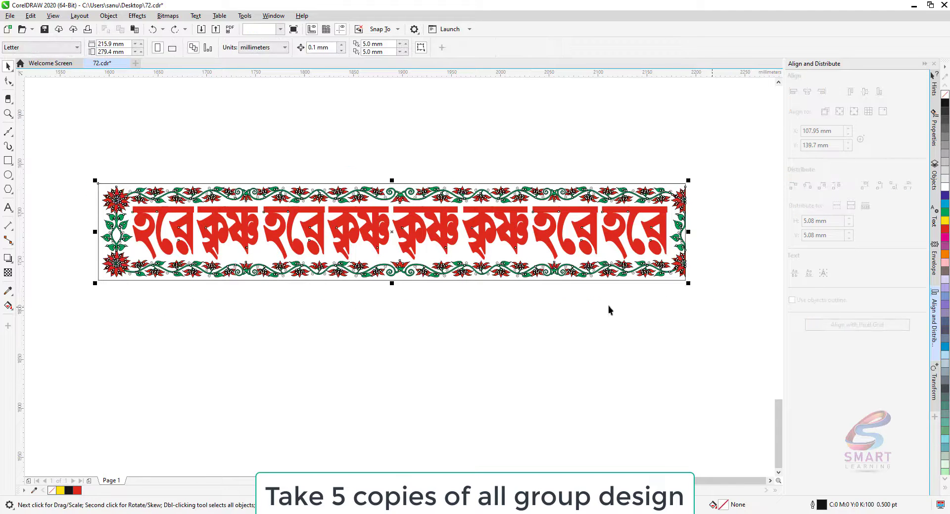
scroll(404, 189, down, 1)
drag(374, 200, 375, 260)
key(ctrl+d)
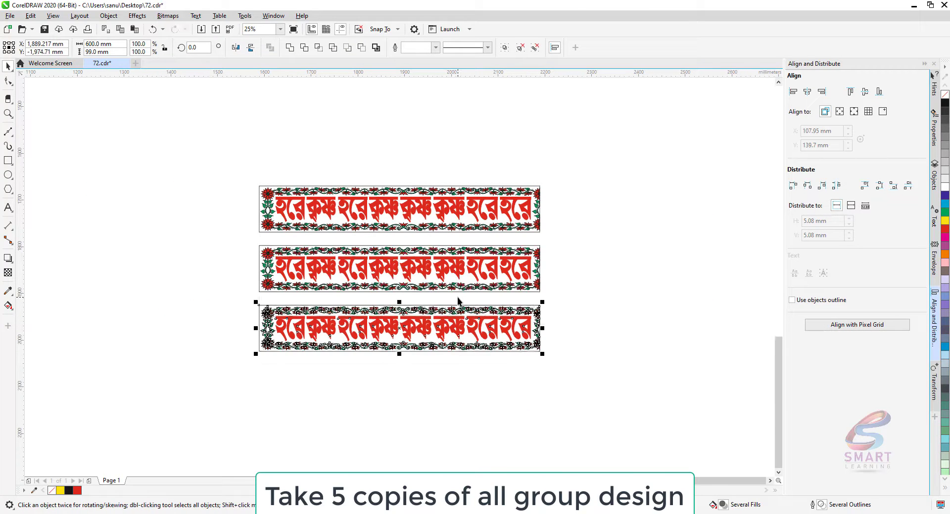
key(ctrl+d)
key(ctrl+d)
key(Escape)
- Fill the top banner's red flower group with black and give it a white outline
key(z)
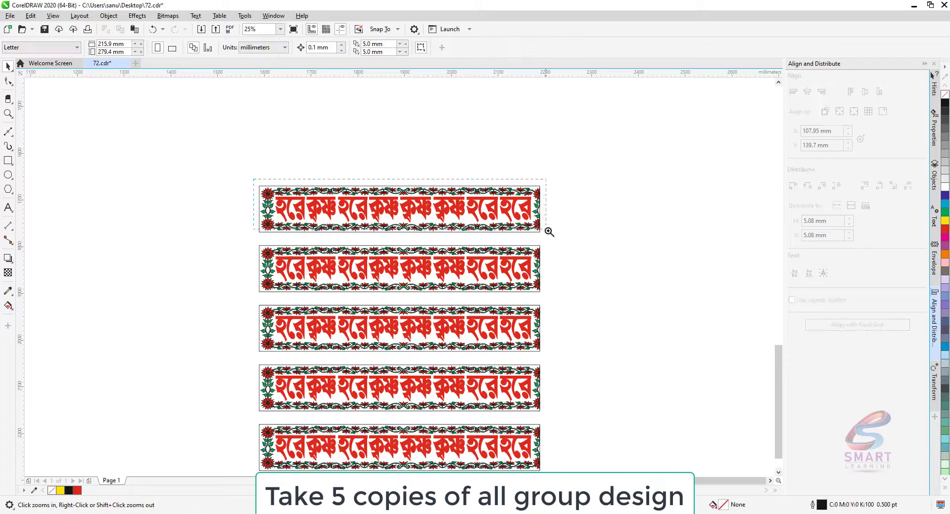
drag(549, 231, 254, 181)
click(69, 273)
key(F2)
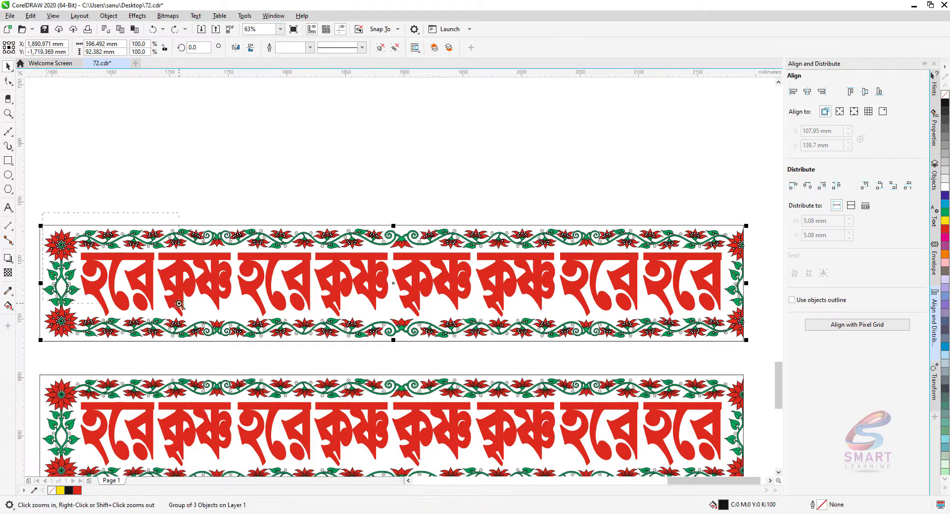
drag(26, 214, 196, 303)
key(ctrl+u)
key(Escape)
mouse_move(214, 173)
mouse_down()
mouse_move(198, 147)
mouse_move(216, 162)
mouse_up()
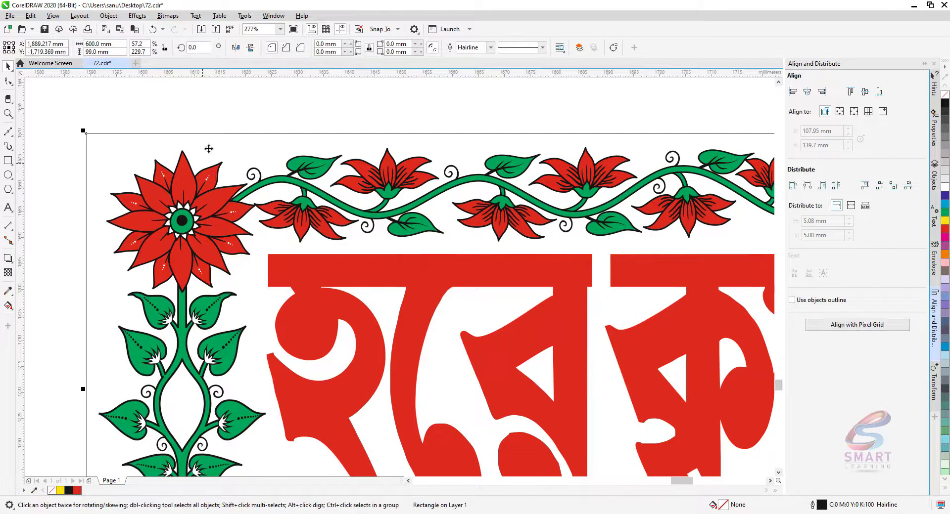
key(Escape)
scroll(209, 149, down, 2)
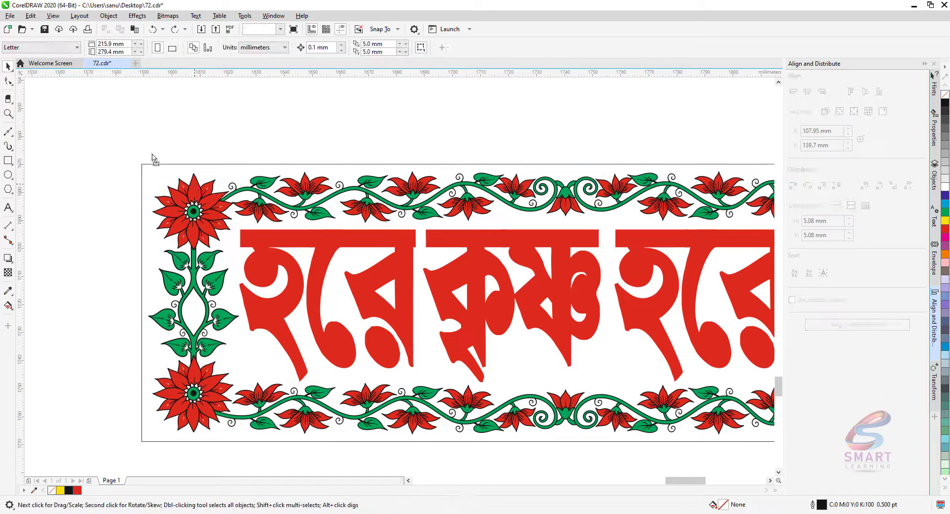
click(155, 165)
click(945, 187)
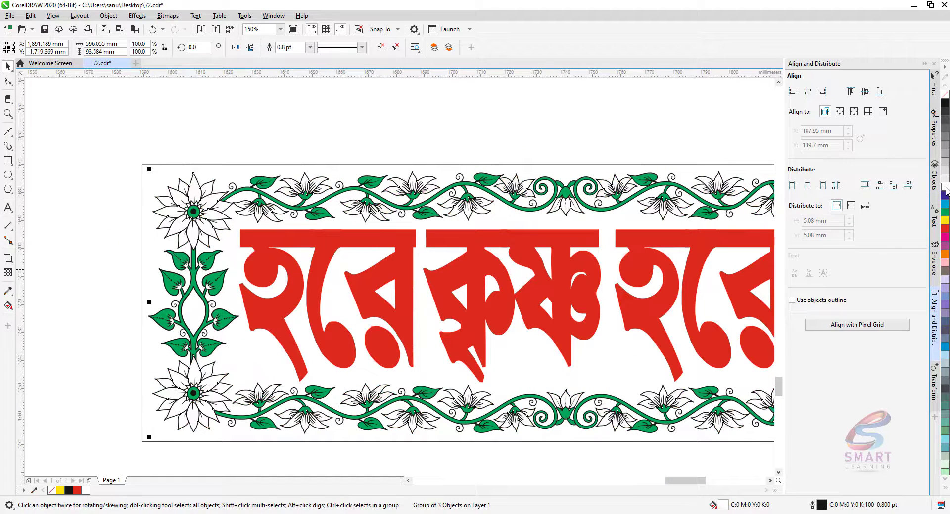
click(945, 104)
right_click(945, 186)
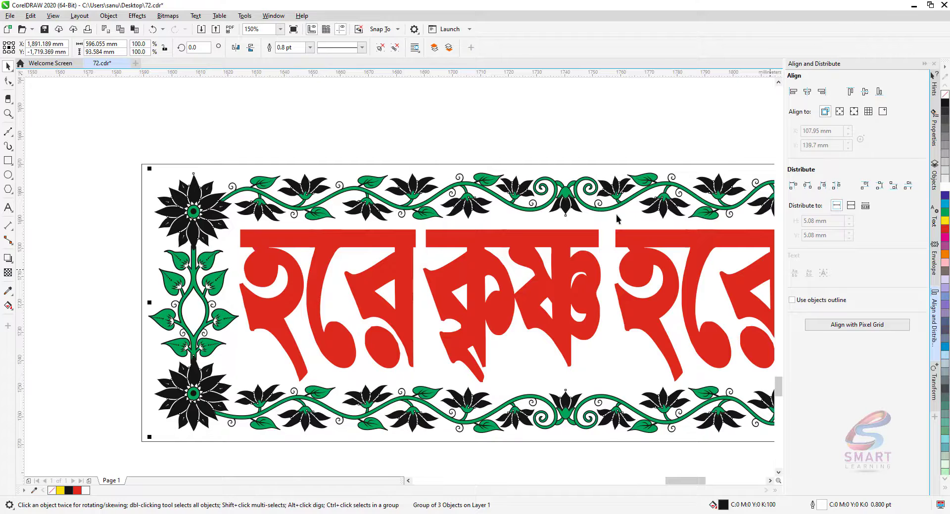
- Fill the top banner's green stem and leaf group with black and give it a white outline
click(264, 125)
drag(431, 393, 460, 429)
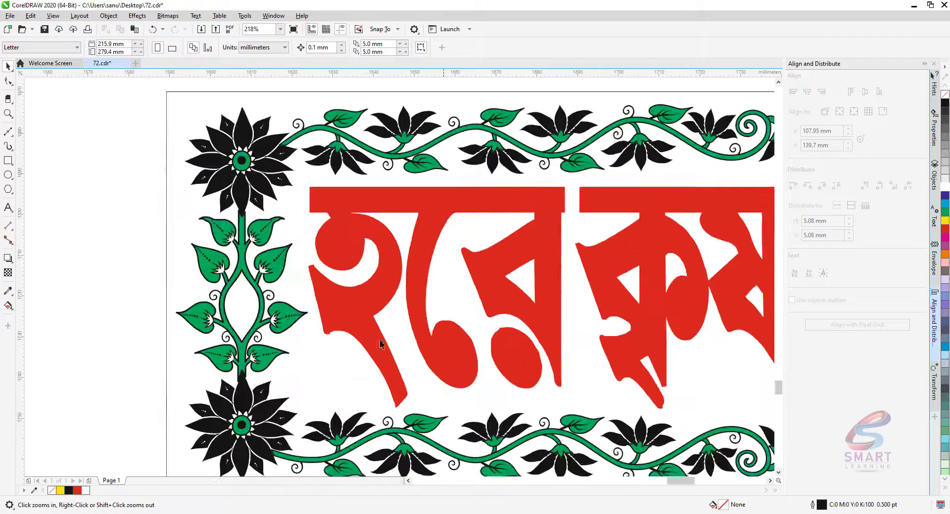
click(329, 116)
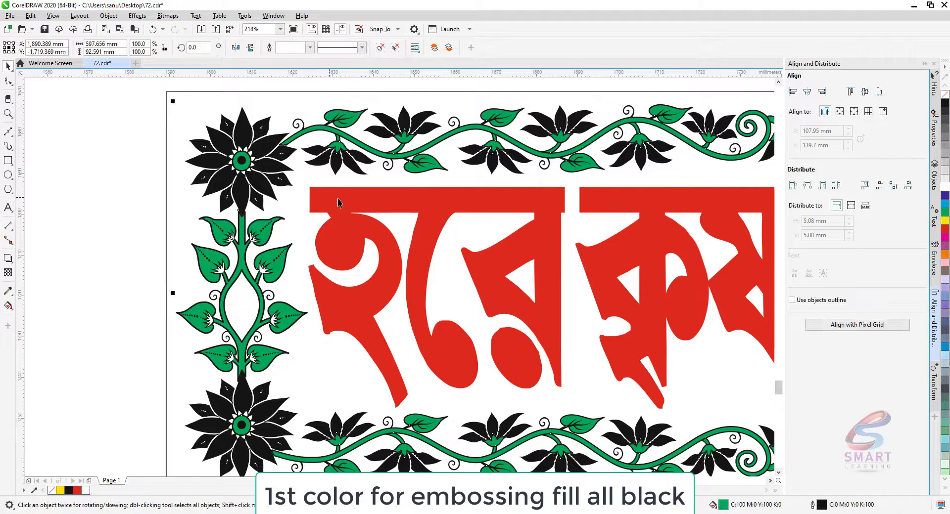
click(945, 103)
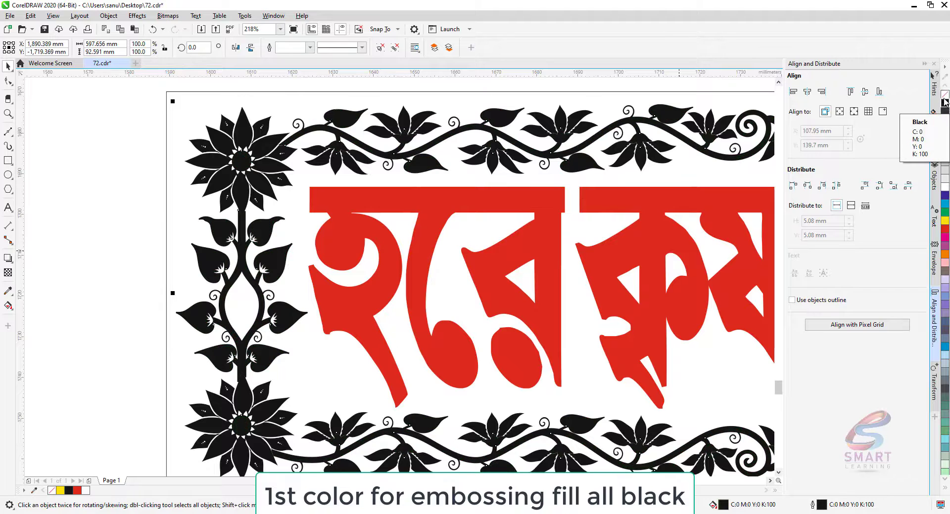
right_click(945, 187)
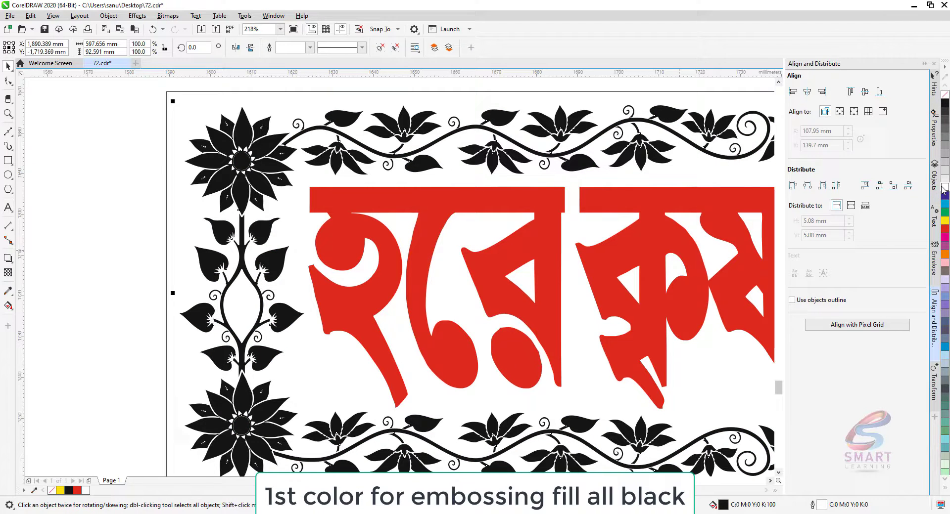
- Recolour the top banner's group of black flower and leaf details white
click(100, 171)
drag(281, 154, 288, 154)
key(ctrl+z)
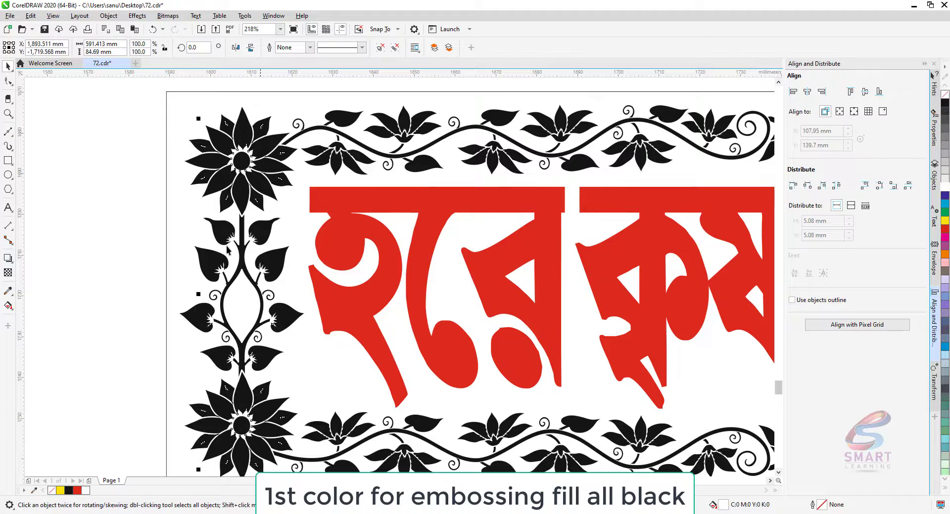
click(217, 195)
click(340, 161)
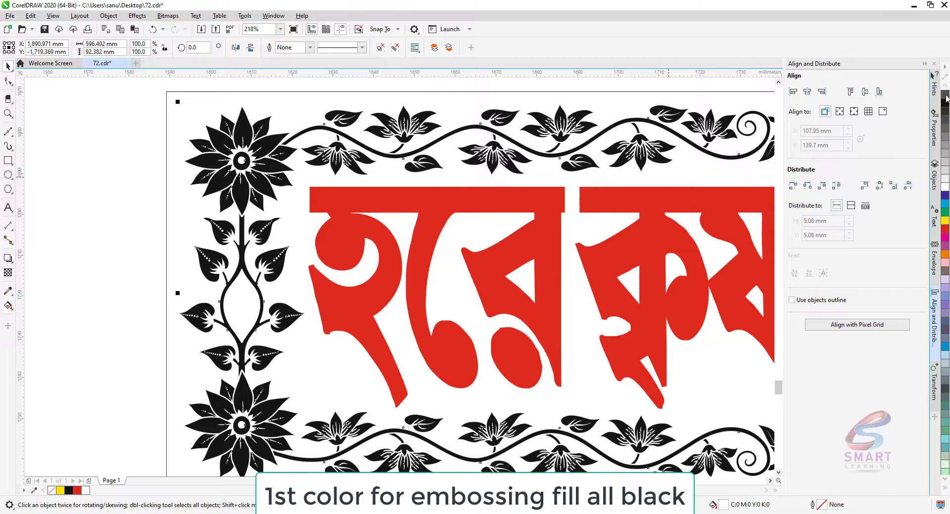
click(128, 243)
- Fill the top banner's lettering with black and get rid of its red outline
drag(600, 303, 370, 279)
click(317, 208)
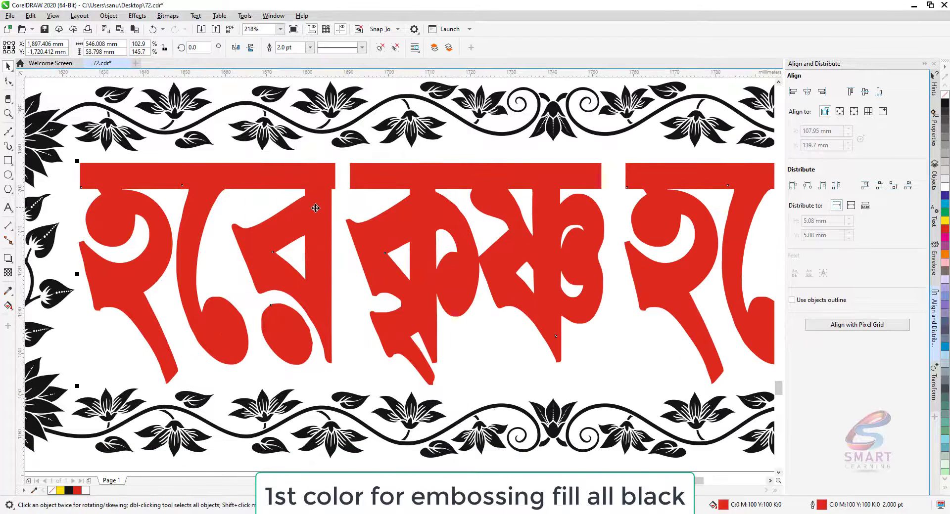
scroll(317, 208, down, 2)
drag(316, 208, 349, 208)
key(ctrl+z)
click(946, 105)
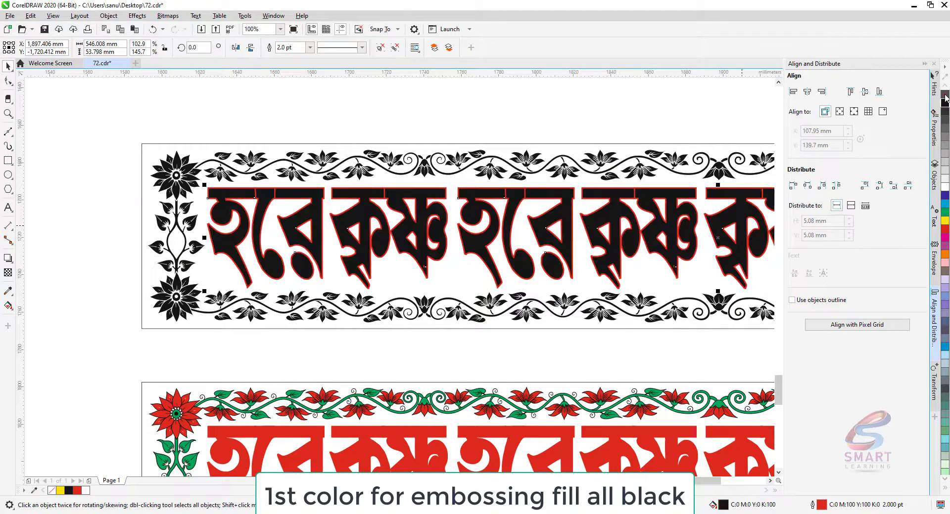
right_click(945, 94)
click(88, 210)
- Remove the outline from the rectangular frame around the top banner
scroll(87, 210, down, 2)
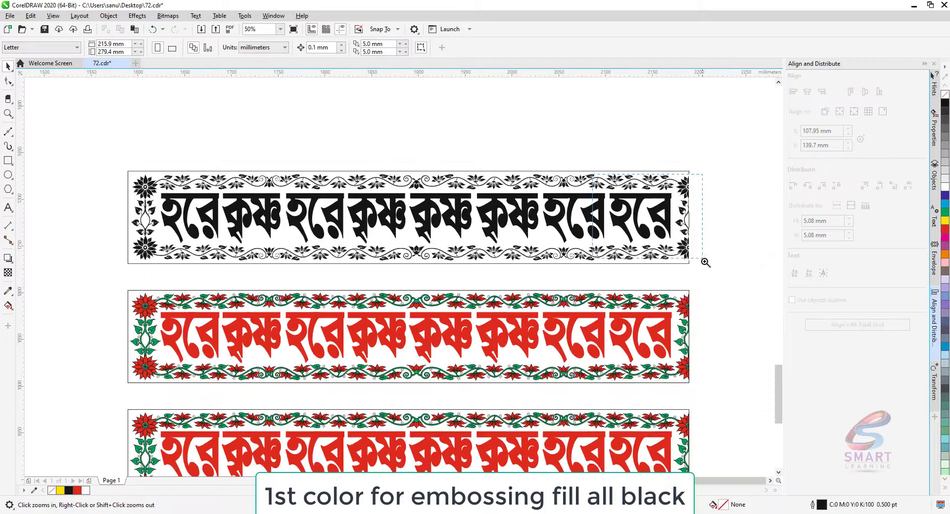
drag(703, 258, 704, 260)
scroll(705, 260, down, 1)
drag(626, 153, 656, 141)
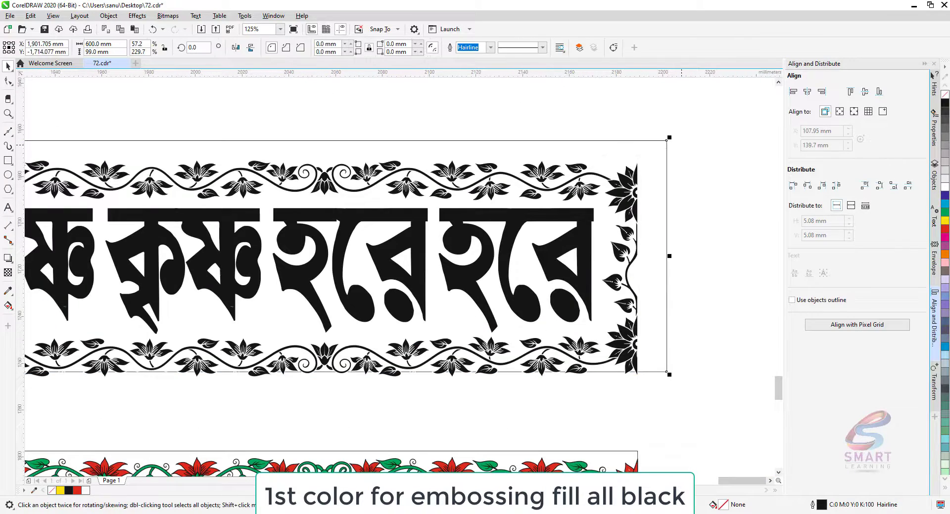
key(ctrl+z)
right_click(945, 94)
scroll(662, 199, down, 1)
scroll(616, 212, down, 1)
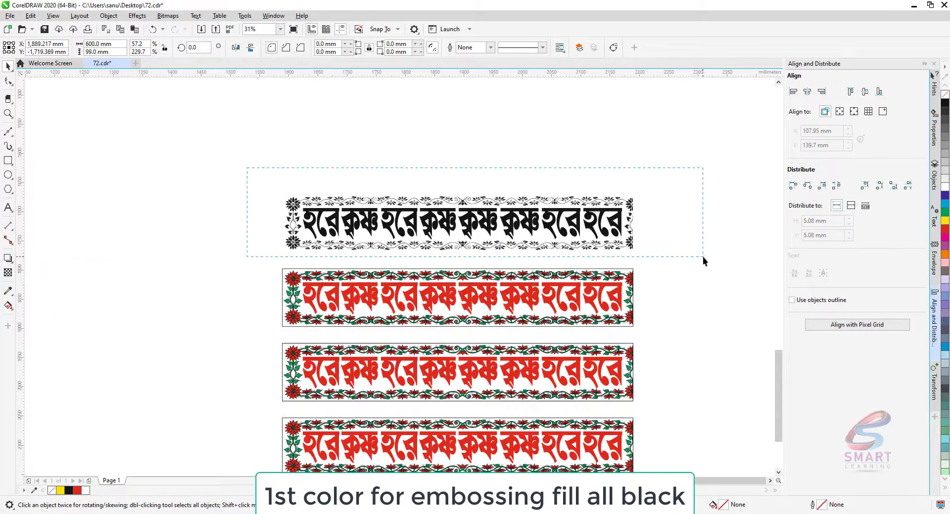
drag(703, 257, 703, 258)
click(684, 262)
- Try moving the second banner's rectangular frame, and undo the move
key(F2)
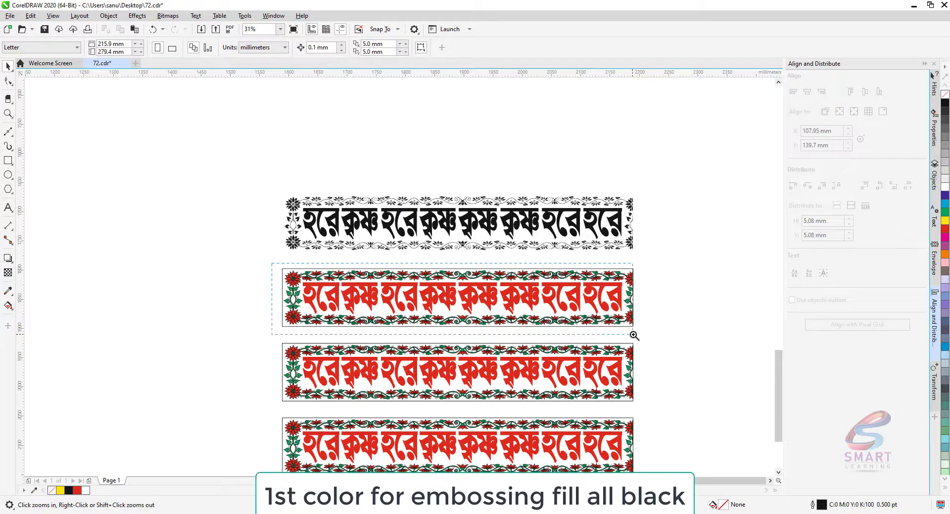
drag(648, 332, 648, 334)
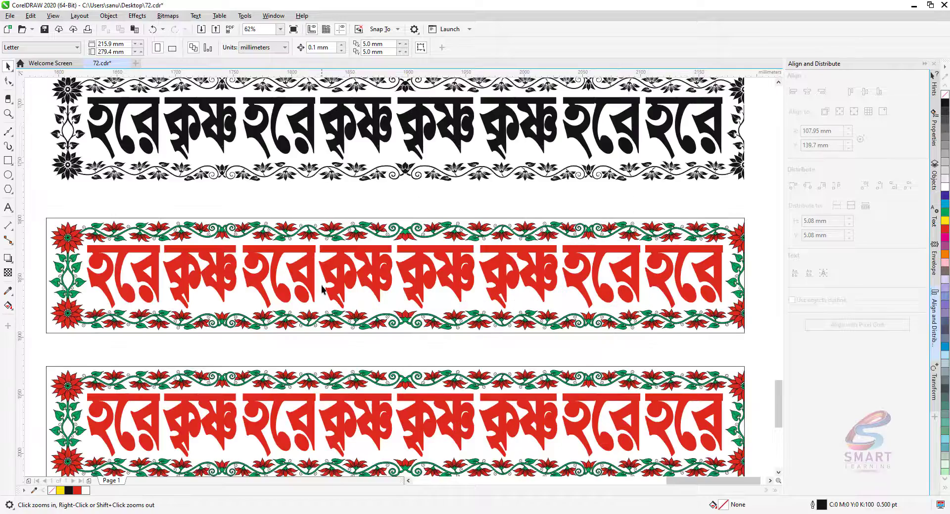
drag(261, 231, 480, 292)
key(F3)
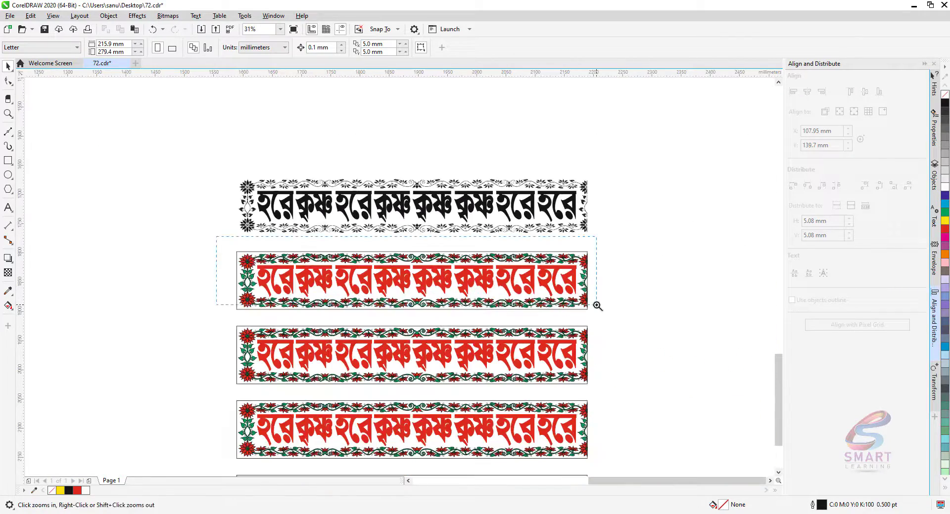
drag(597, 306, 620, 319)
drag(87, 236, 129, 215)
key(ctrl+z)
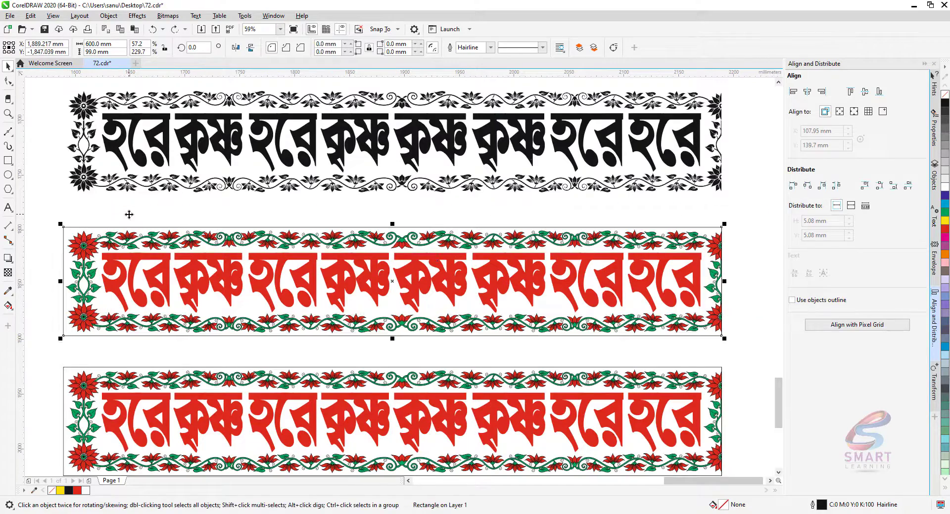
mouse_move(86, 238)
mouse_down()
mouse_move(54, 228)
mouse_move(258, 357)
mouse_up()
key(ctrl+z)
key(F2)
key(ctrl+z)
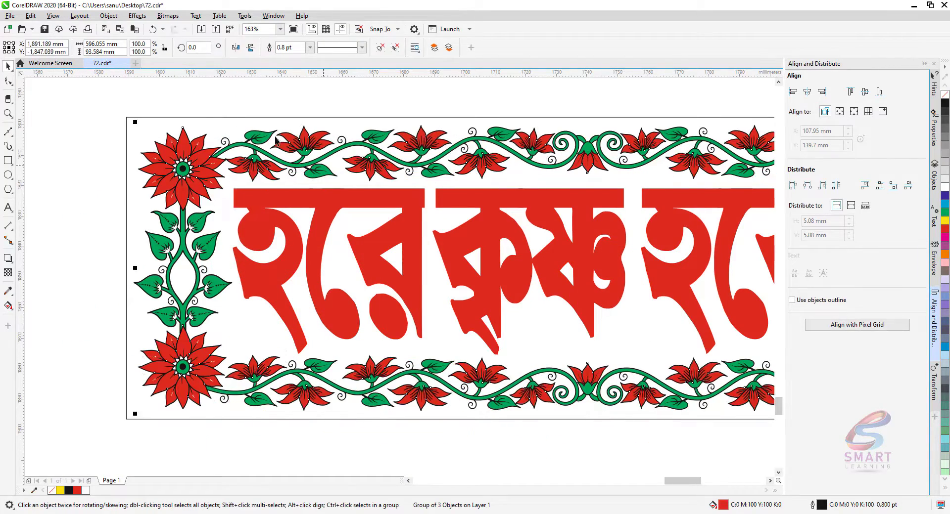
- Fill the second banner's red flower group with white, keeping its black outline
click(225, 103)
click(202, 144)
click(945, 192)
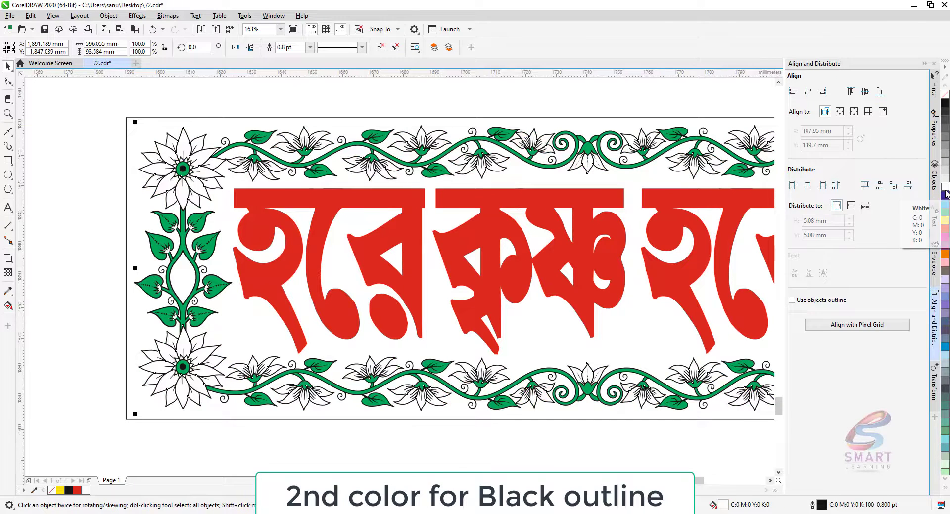
click(945, 103)
click(945, 96)
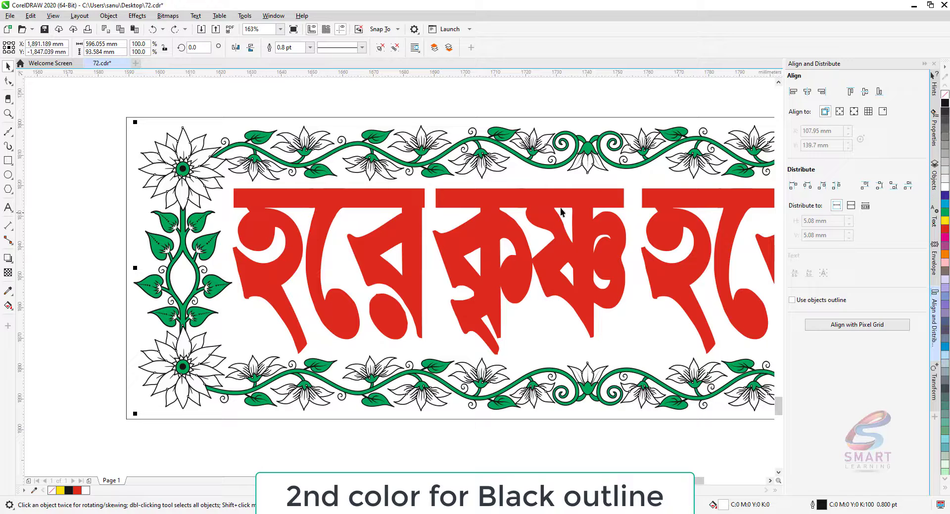
- Fill the second banner's green stem and leaf group with white, keeping its black outline
click(193, 101)
key(F2)
drag(139, 120, 369, 311)
drag(253, 189, 293, 185)
key(ctrl+z)
click(944, 193)
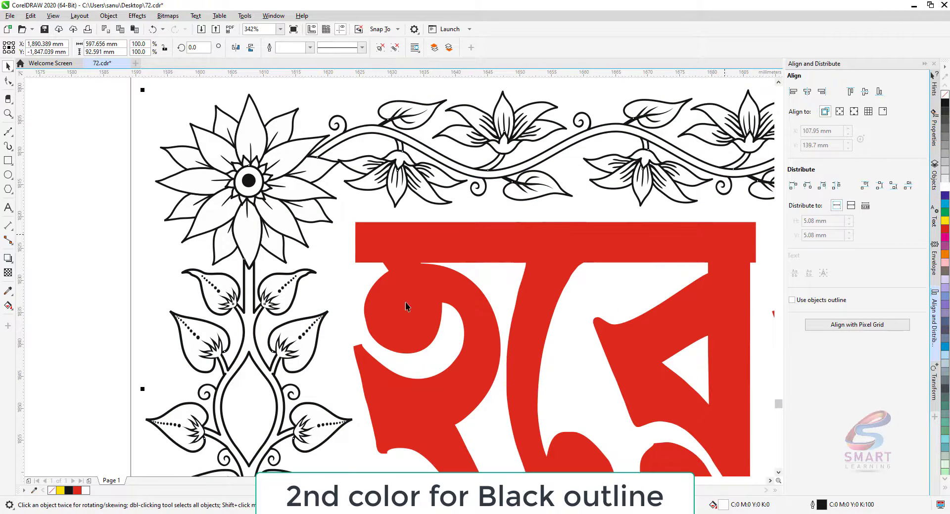
- Give the second banner's red lettering a white fill and a white outline
scroll(94, 215, down, 6)
key(F2)
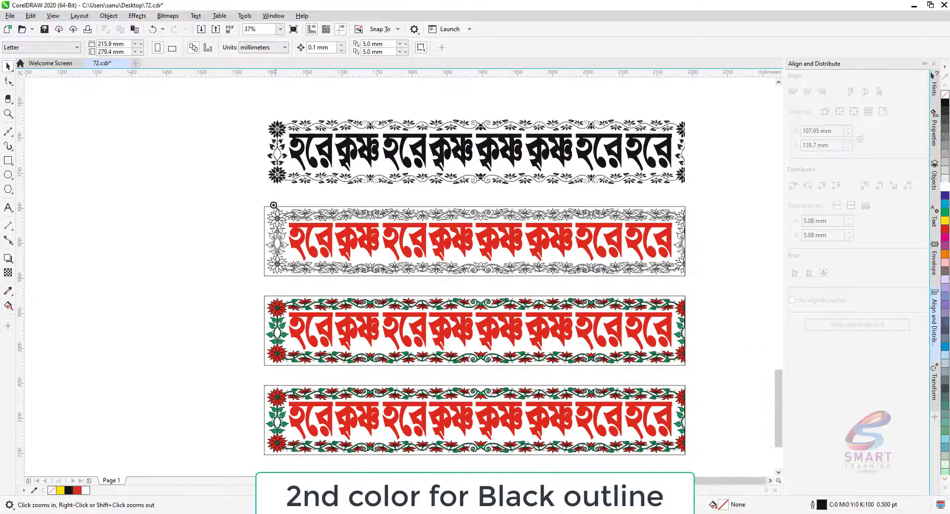
drag(254, 201, 703, 279)
click(716, 261)
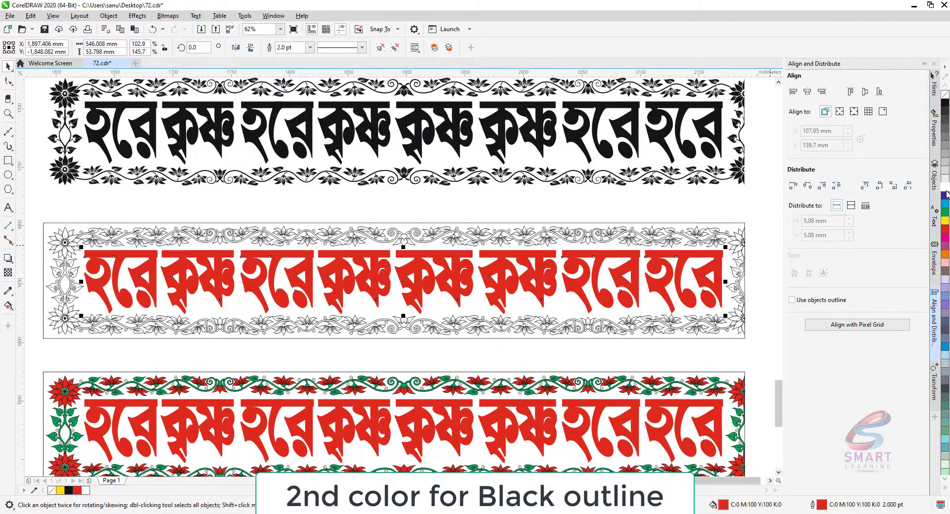
click(945, 192)
right_click(945, 192)
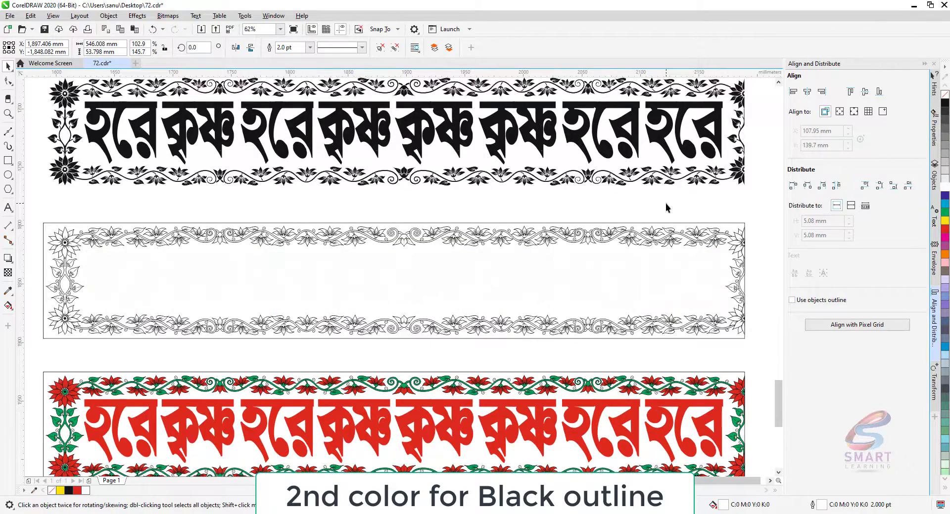
- Remove the outline from the rectangular frame around the second banner
click(666, 206)
click(744, 226)
right_click(944, 98)
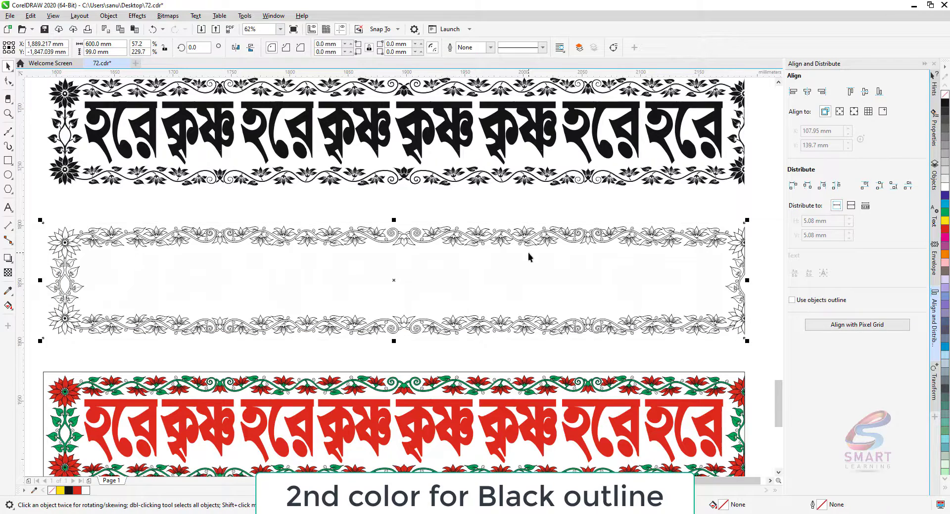
scroll(181, 235, down, 1)
drag(90, 223, 517, 294)
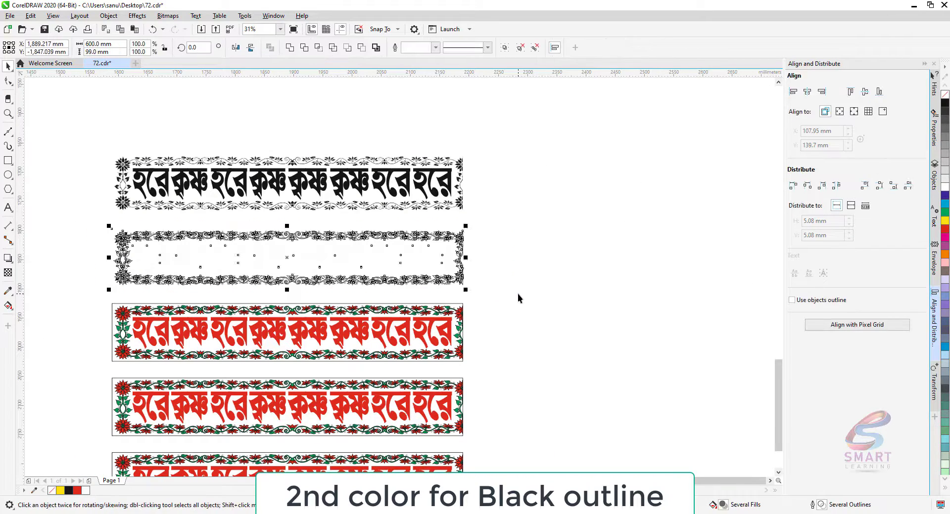
click(518, 294)
- Try moving the third banner's frame, red flower group and green leaf group, and undo the moves
key(F2)
drag(90, 221, 582, 305)
scroll(274, 181, down, 1)
key(F2)
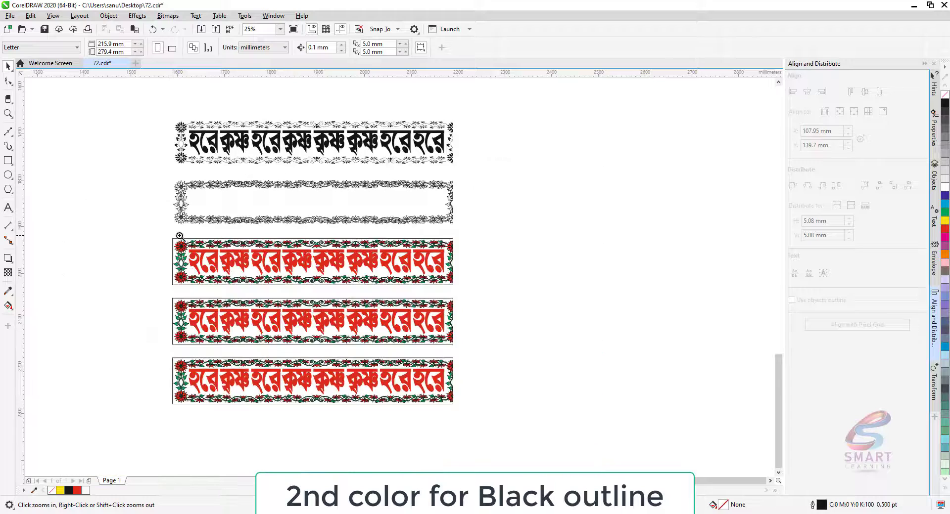
drag(161, 232, 466, 290)
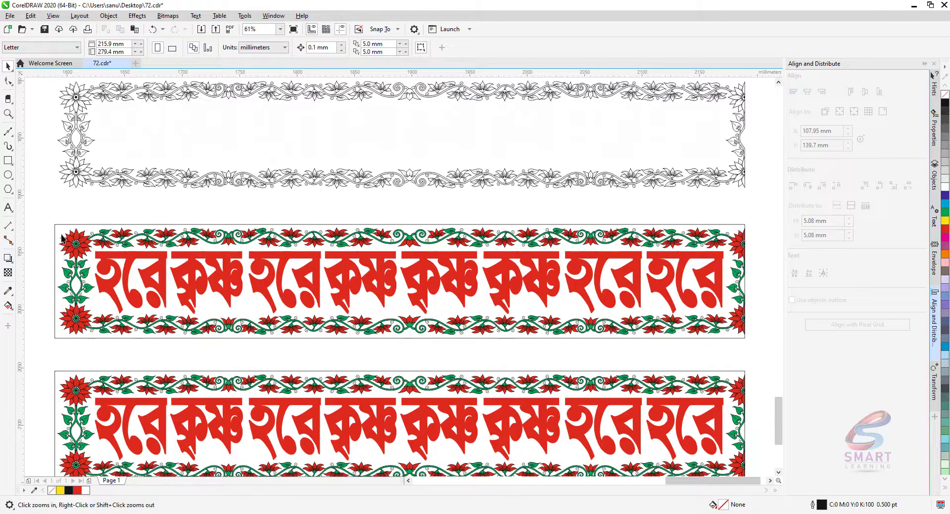
drag(180, 314, 223, 352)
click(240, 141)
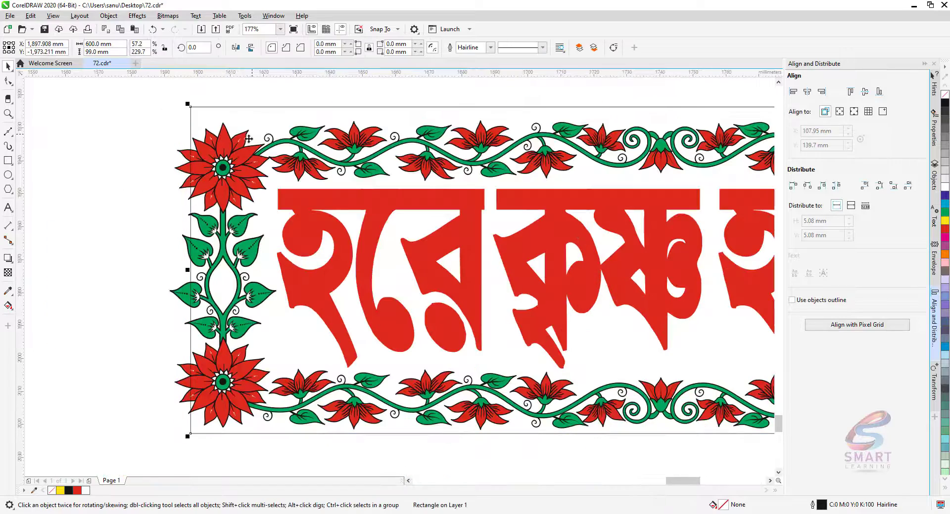
click(138, 156)
drag(258, 148, 275, 144)
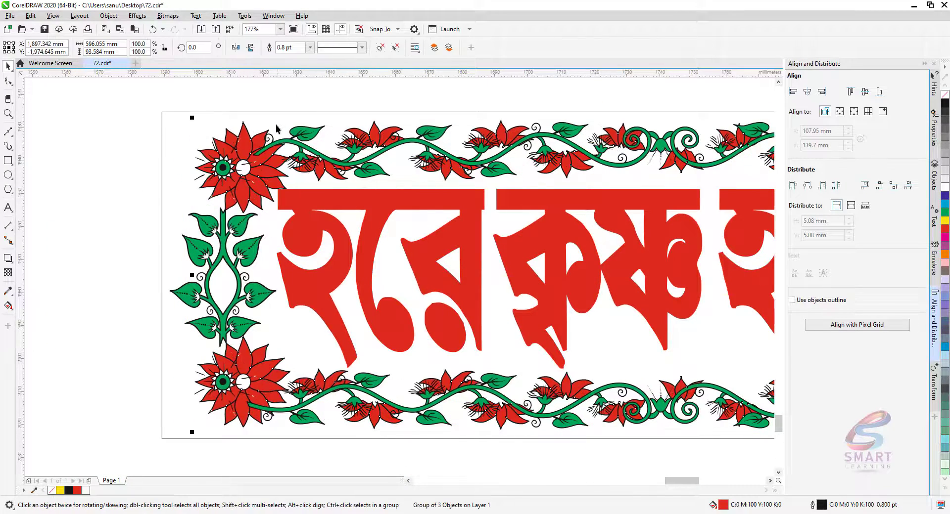
key(ctrl+z)
click(169, 212)
drag(242, 231, 263, 227)
key(ctrl+z)
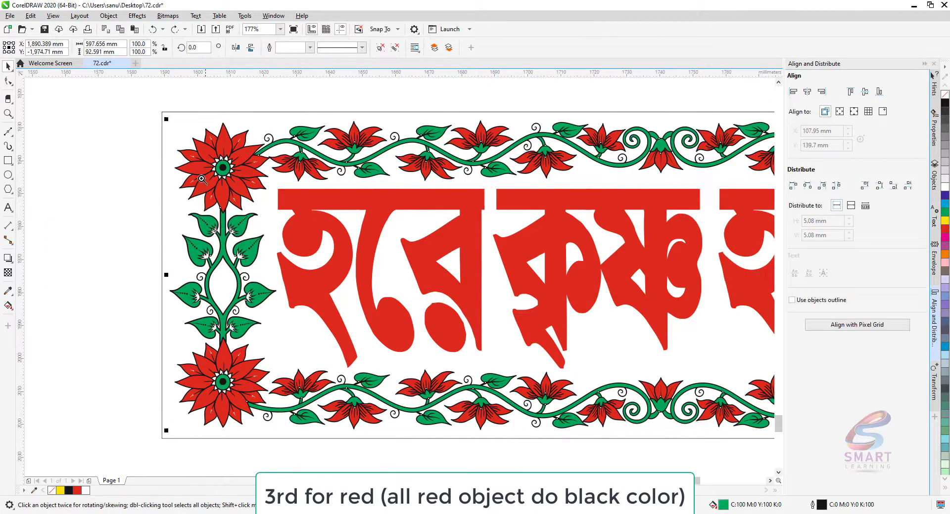
- Fill the third banner's green stem and leaf group with white and remove its outline
key(F2)
drag(197, 178, 332, 264)
click(944, 188)
right_click(944, 189)
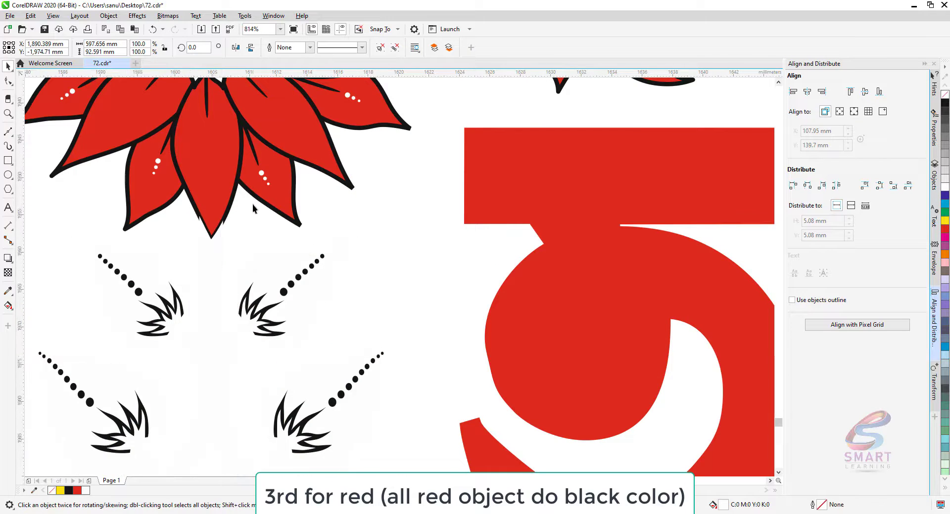
scroll(250, 213, down, 2)
- Remove the fill from the third banner's group of black detail lines and dots
click(100, 232)
key(F2)
drag(148, 197, 316, 317)
drag(362, 223, 324, 212)
key(ctrl+z)
scroll(163, 265, down, 2)
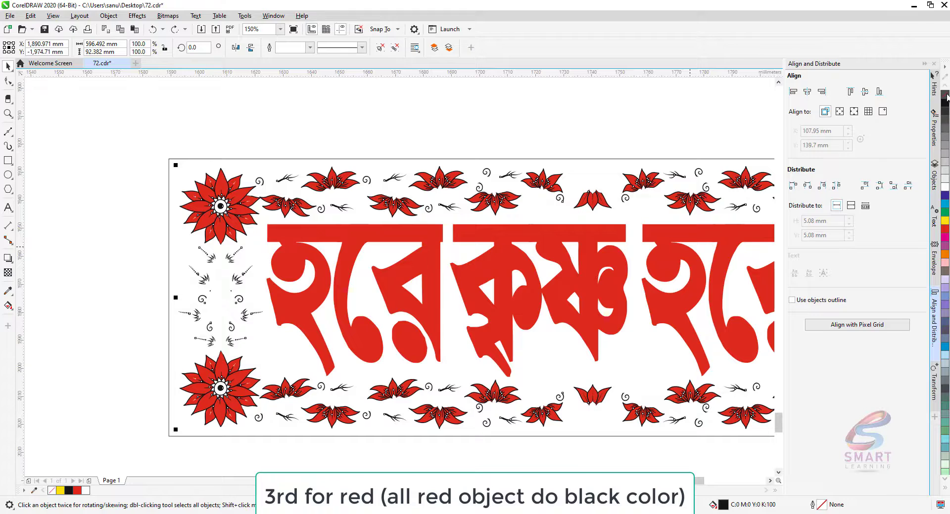
click(228, 122)
scroll(229, 122, down, 2)
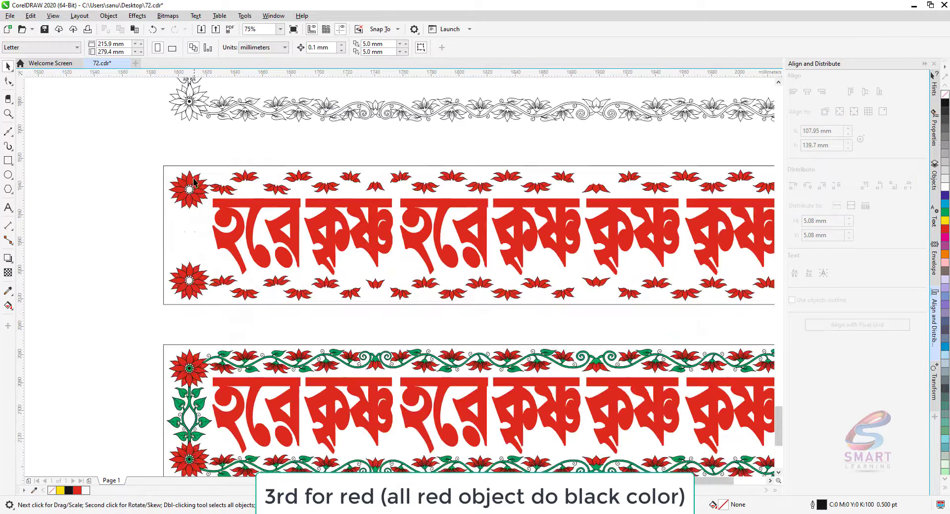
- Remove the outline from the third banner's white detail group in the flower centres and petals
key(F2)
drag(171, 174, 266, 228)
drag(193, 163, 267, 158)
key(ctrl+z)
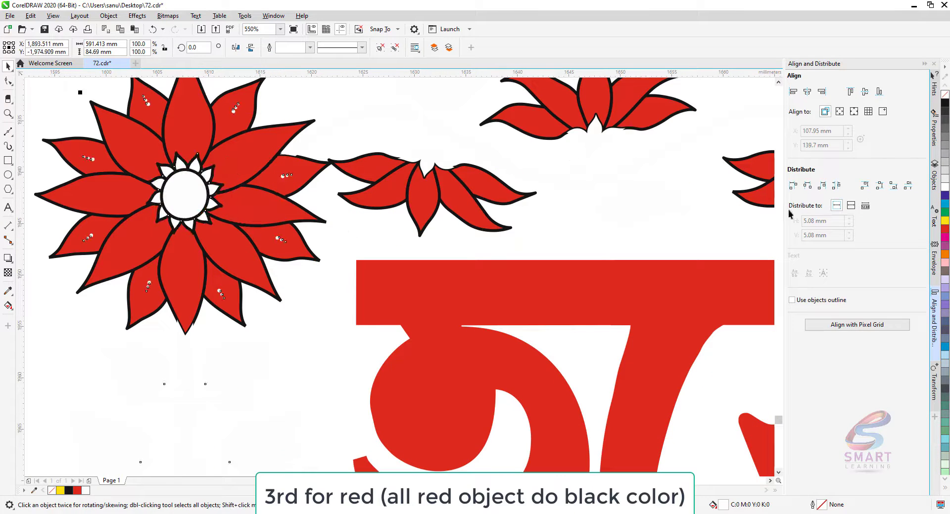
right_click(945, 95)
scroll(348, 246, down, 2)
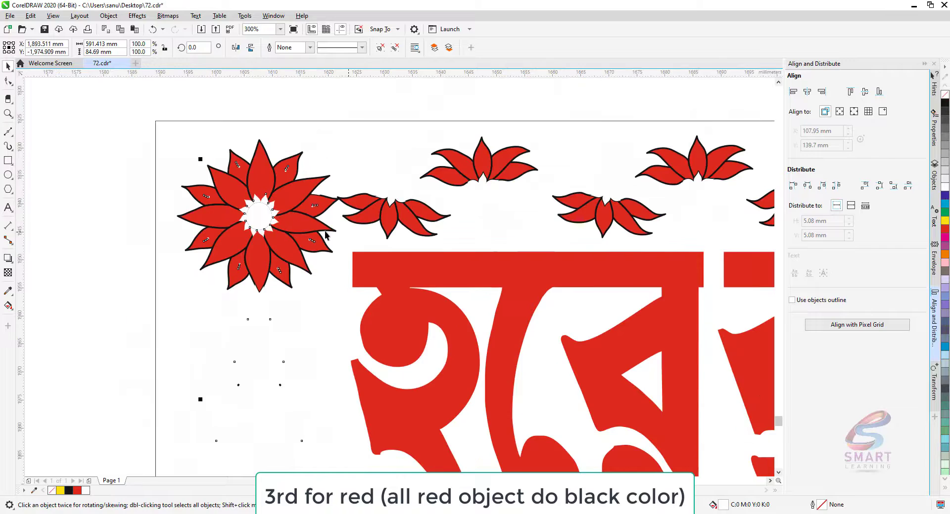
click(163, 204)
- Fill the third banner's red flower group with black
scroll(161, 204, down, 1)
key(F2)
drag(198, 185, 445, 328)
drag(169, 141, 203, 127)
key(ctrl+z)
click(945, 104)
- Give the third banner's red lettering a black fill and a black outline
click(218, 218)
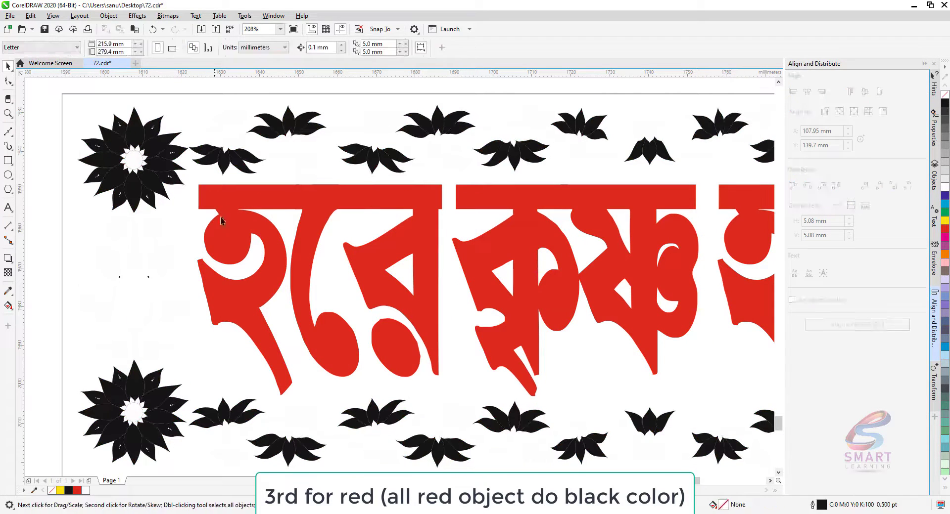
click(945, 104)
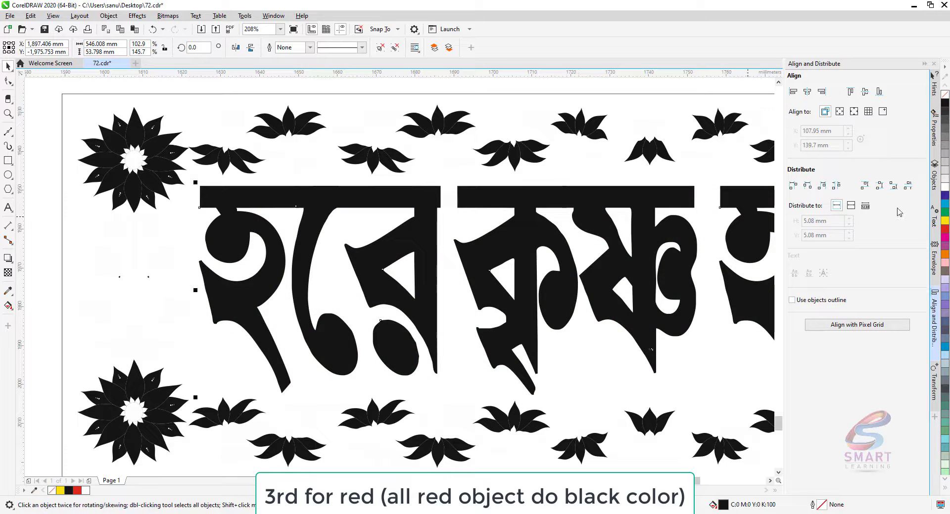
right_click(946, 105)
scroll(264, 227, down, 2)
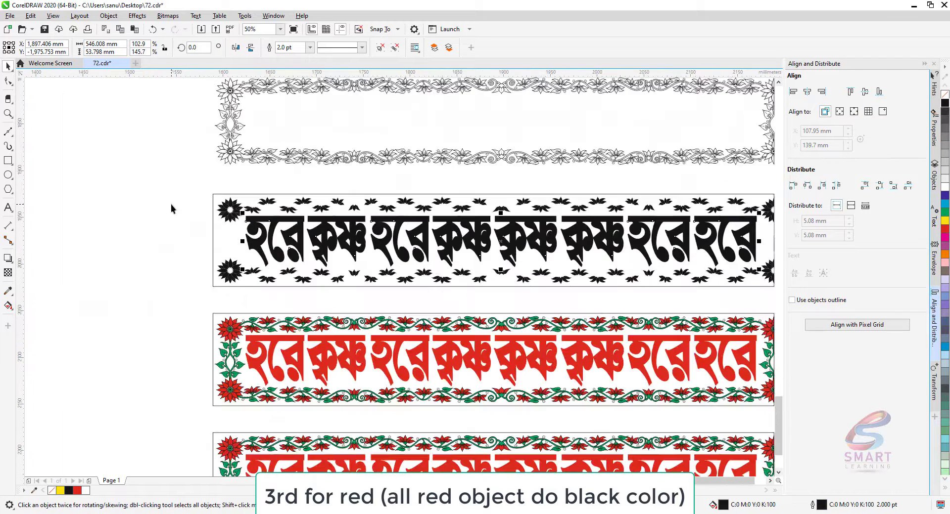
click(170, 204)
- Remove the rectangular frame outline around the third banner
scroll(179, 204, down, 1)
key(F2)
drag(191, 196, 519, 250)
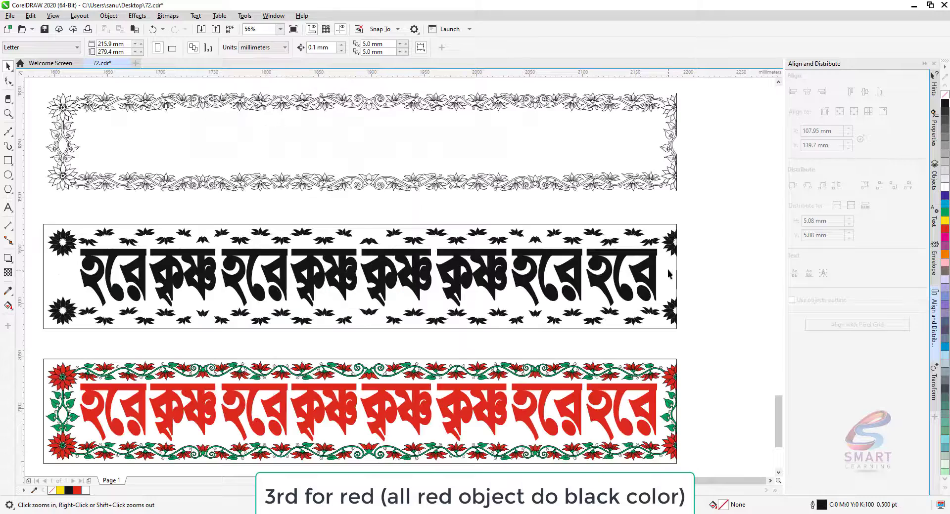
key(space)
click(667, 225)
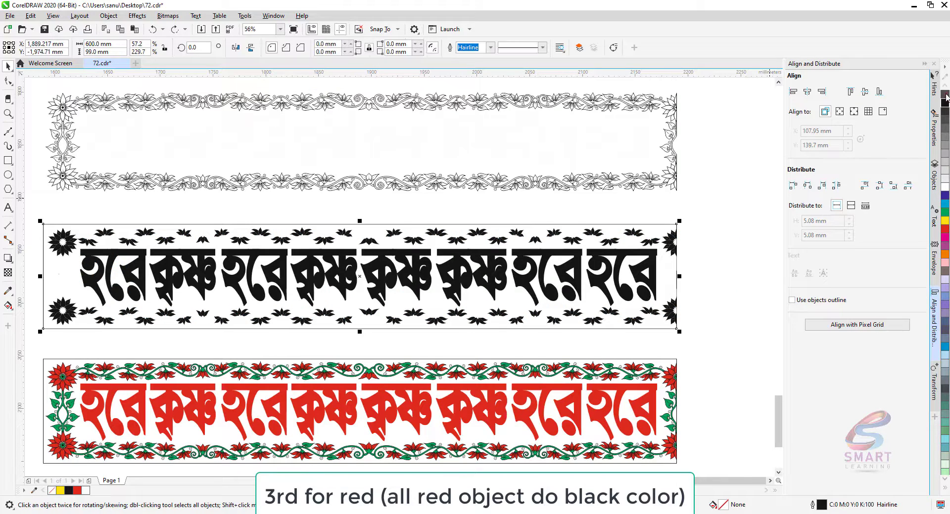
key(Delete)
scroll(223, 229, down, 2)
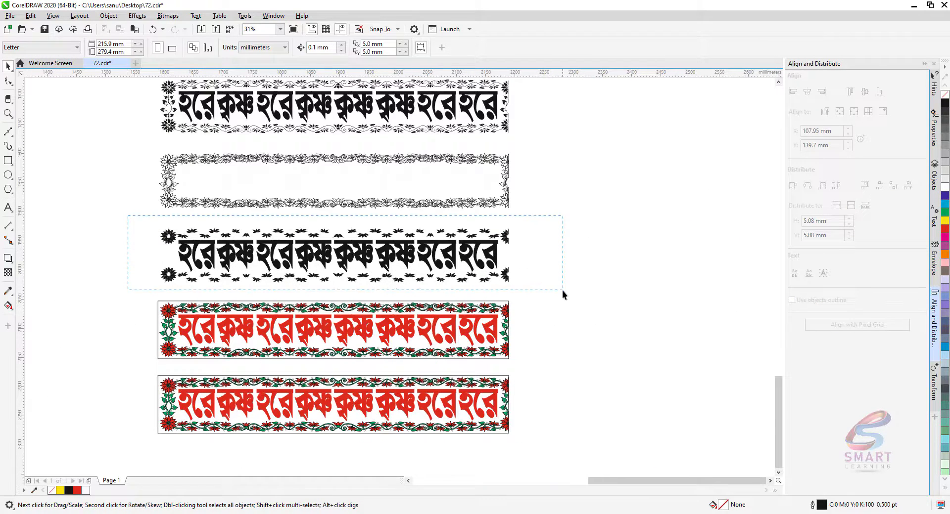
drag(563, 291, 562, 292)
click(605, 361)
- Give the fourth banner's red lettering and red flower group a white fill and no outline
drag(400, 331, 419, 255)
key(F2)
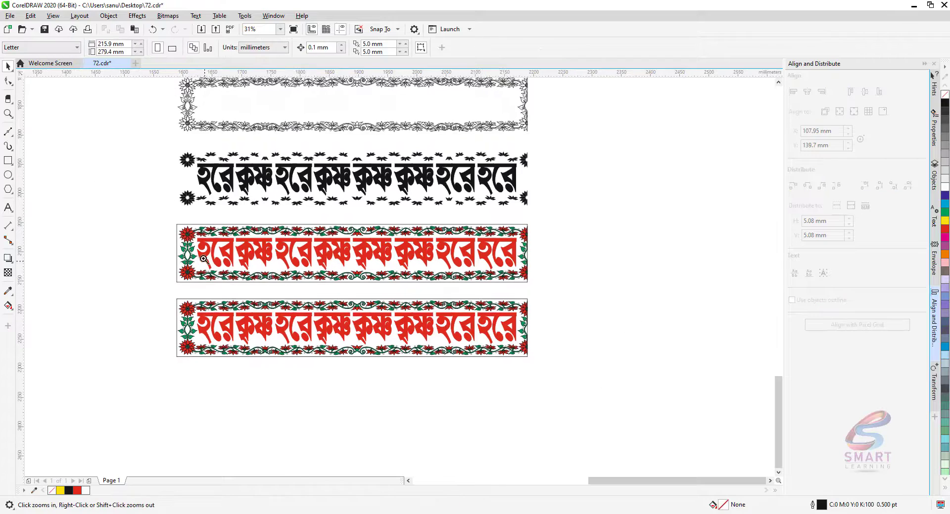
drag(300, 280, 325, 282)
drag(113, 178, 349, 369)
key(ctrl+z)
click(160, 128)
key(F2)
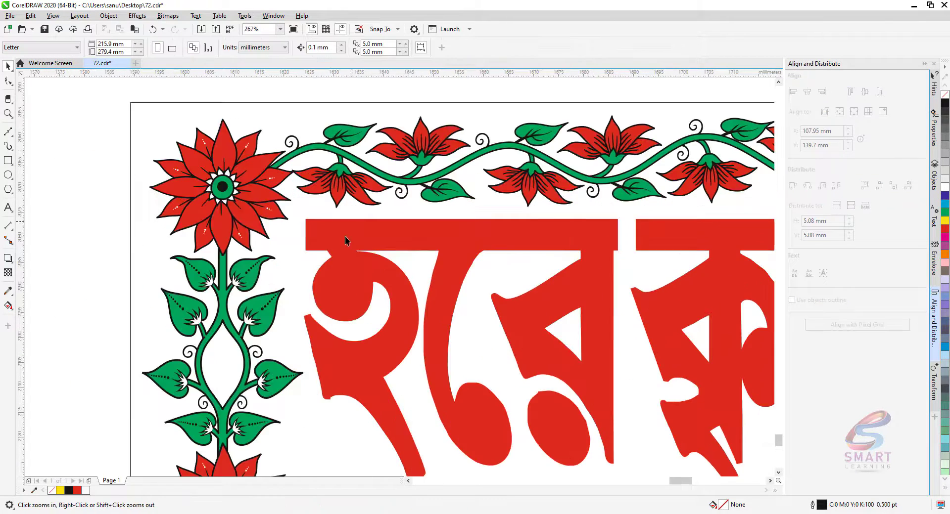
click(345, 236)
shift+click(258, 135)
click(945, 95)
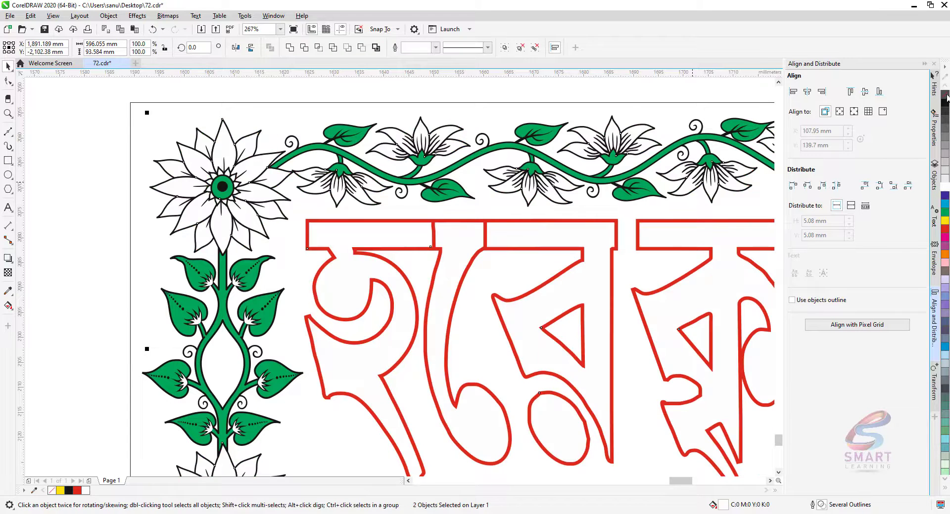
right_click(946, 96)
click(101, 251)
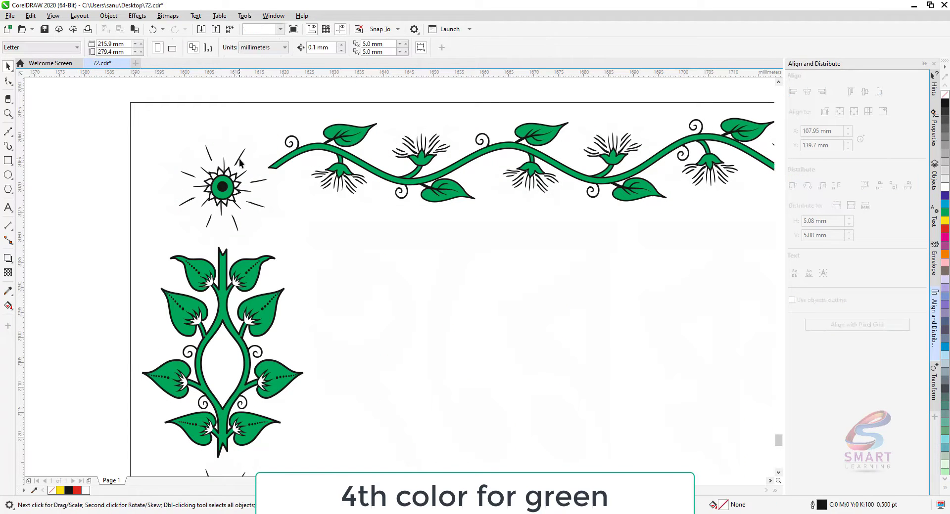
- Remove the fill from the fourth banner's black detail group, and the fill and outline from its white detail group
click(240, 163)
right_click(946, 97)
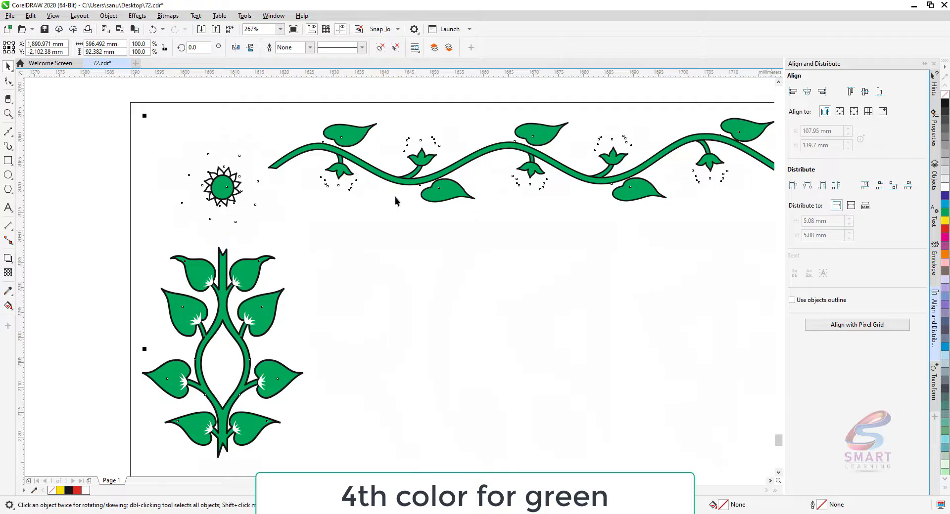
click(157, 173)
double_click(225, 171)
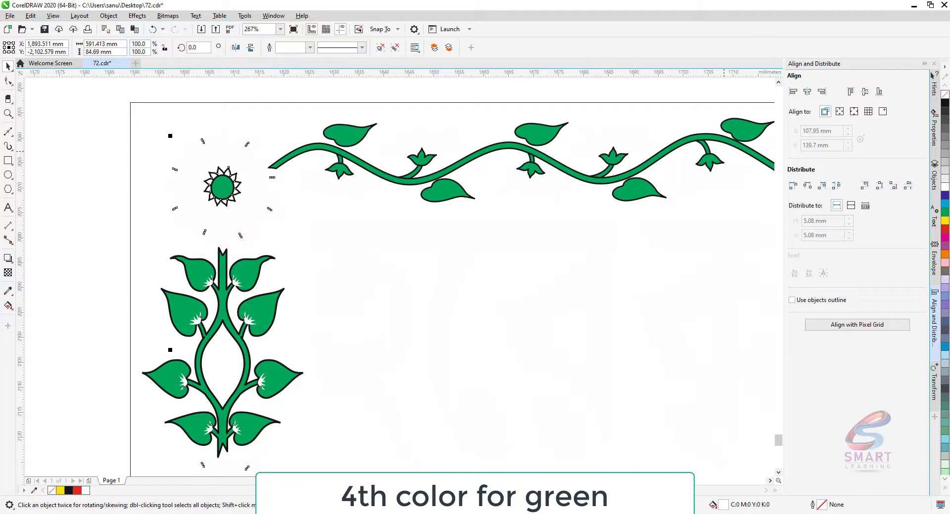
click(946, 97)
click(82, 207)
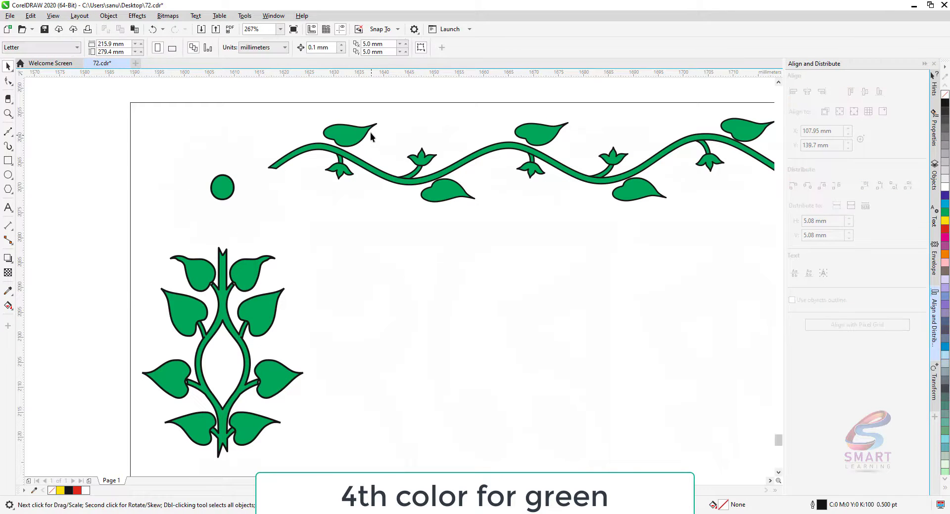
- Fill the fourth banner's green stem and leaf group with black and remove its outline
drag(370, 128, 395, 122)
key(ctrl+z)
click(946, 103)
right_click(946, 95)
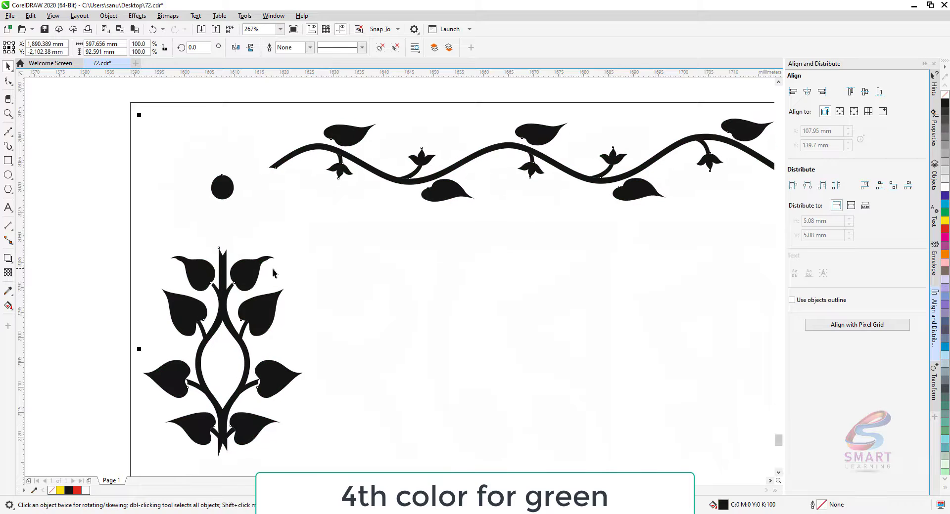
scroll(128, 240, down, 2)
scroll(255, 272, down, 1)
click(569, 253)
- Remove the outline from the rectangular frame around the fourth banner
key(F2)
drag(482, 231, 559, 293)
scroll(590, 218, down, 3)
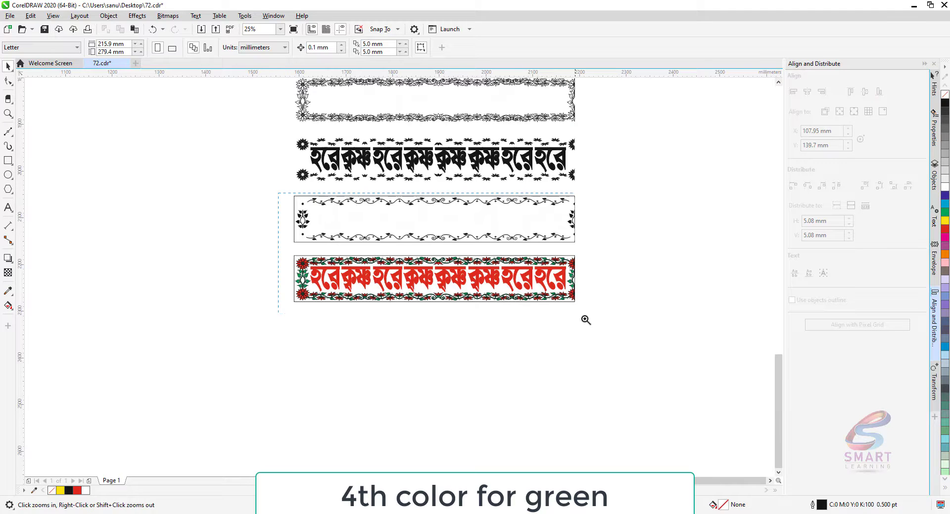
drag(586, 320, 599, 311)
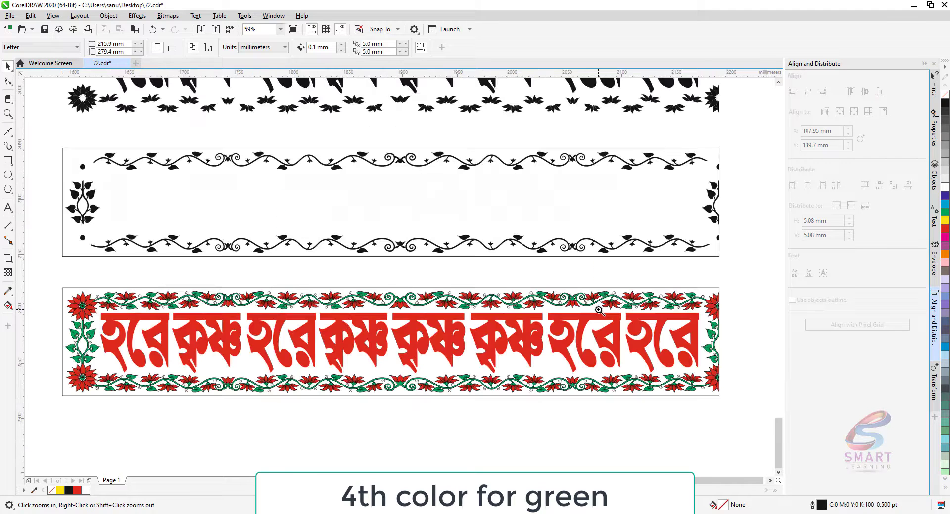
click(83, 149)
right_click(945, 95)
scroll(252, 303, down, 1)
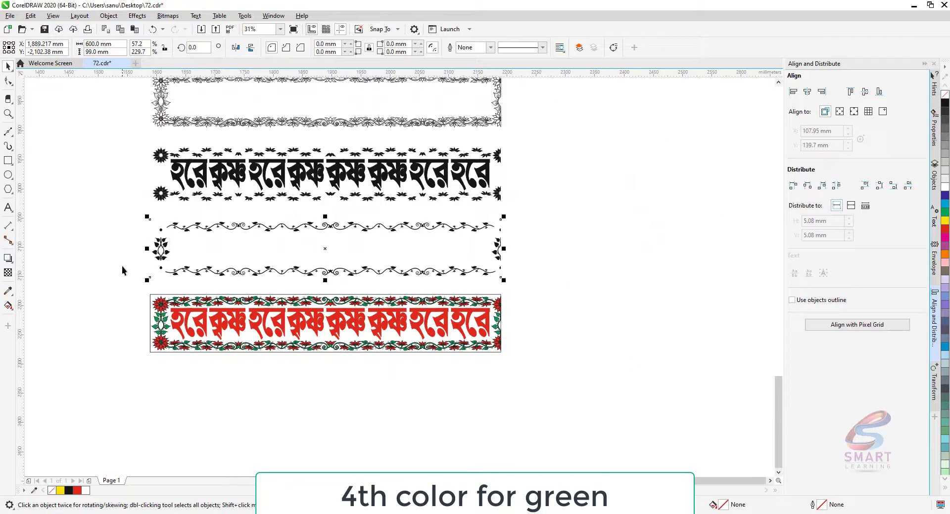
drag(127, 211, 335, 243)
drag(566, 286, 561, 290)
- Group the remaining full-colour banner and move it above the four black separations
key(z)
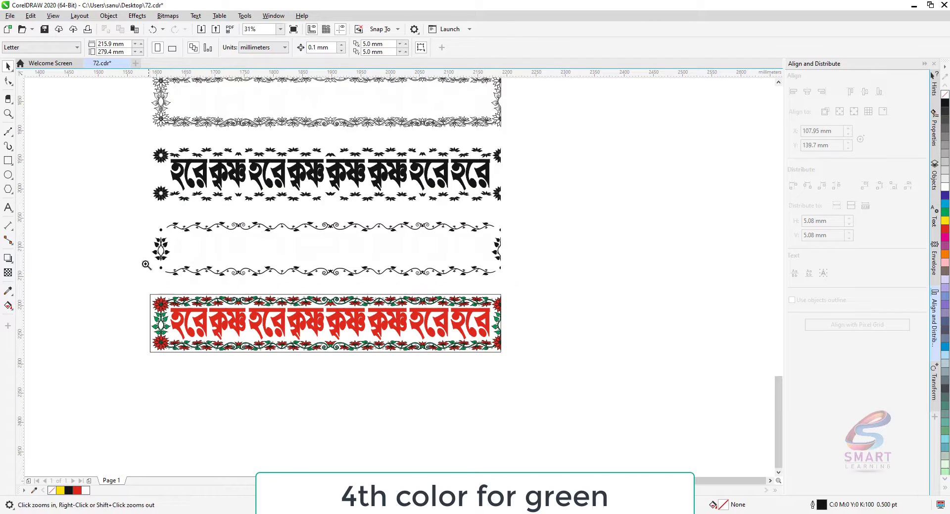
drag(583, 370, 663, 391)
key(ctrl+g)
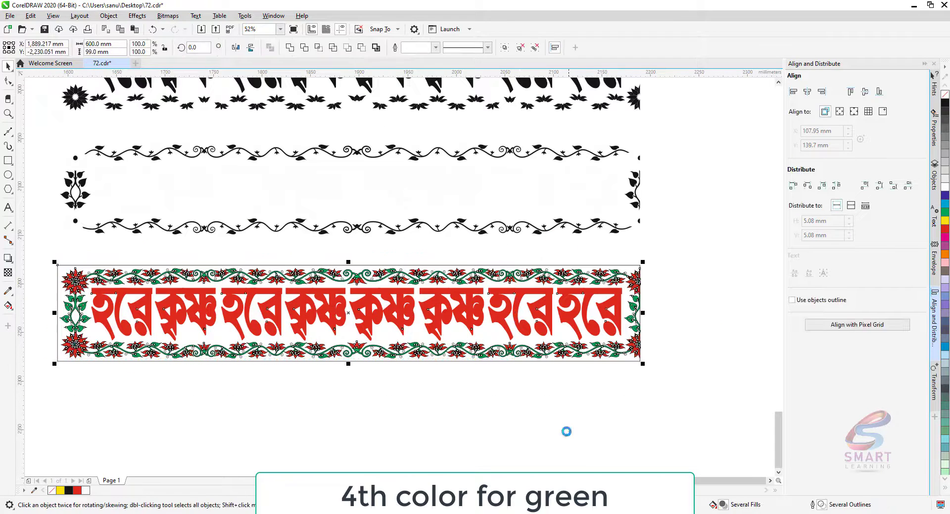
click(563, 432)
scroll(533, 426, down, 3)
drag(494, 399, 480, 247)
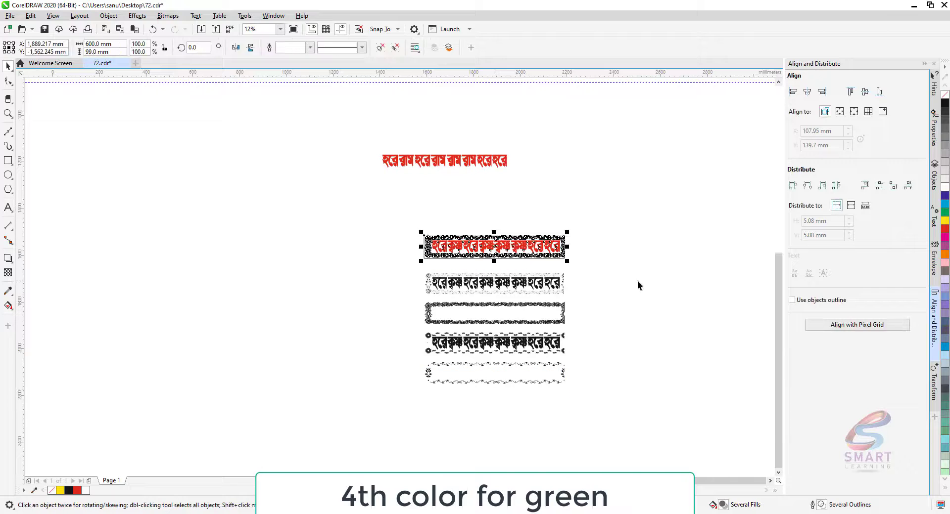
- Add the text label "Vitrosa" beside the first black separation, enlarged to about 39 pt
key(z)
drag(372, 257, 476, 368)
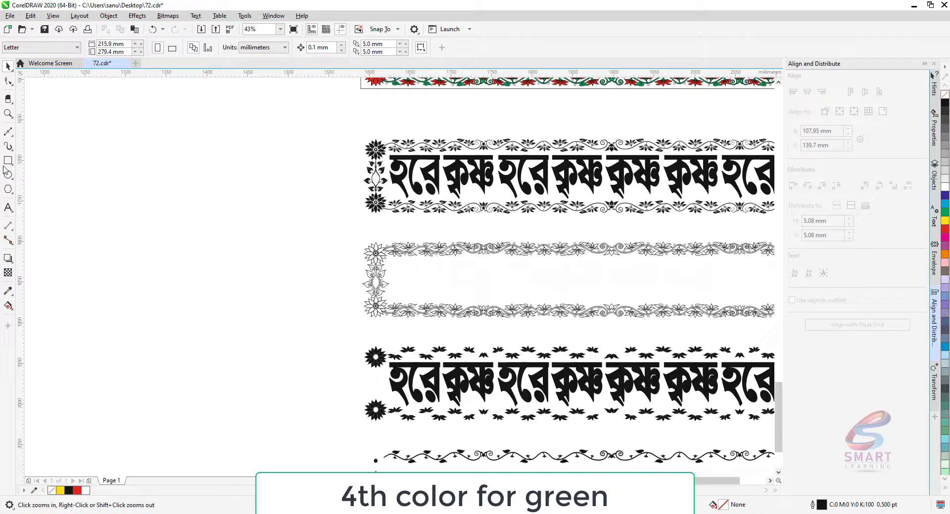
click(8, 208)
text(Vitrosa)
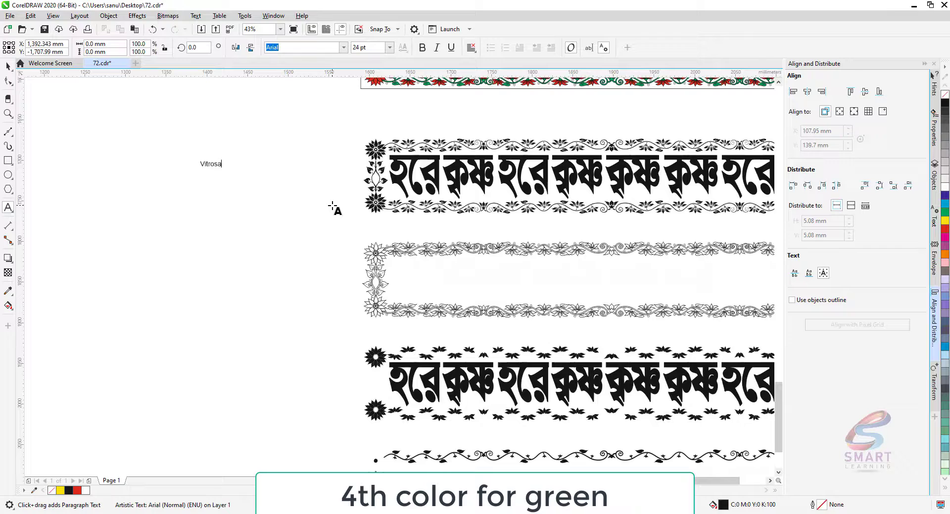
key(ctrl+space)
- Duplicate the Vitrosa label beside the second separation and change the copy's text to "Black"
drag(225, 169, 322, 277)
right_click(323, 277)
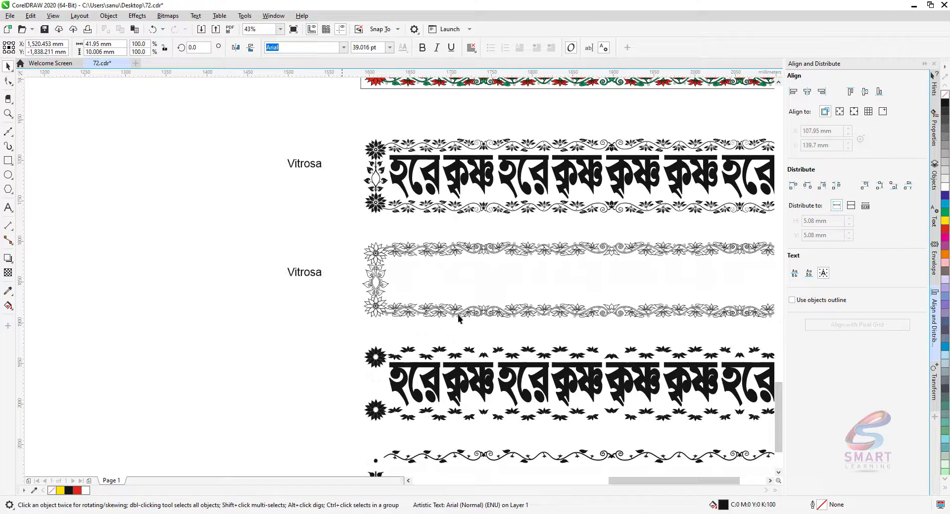
key(F8)
key(BackSpace)
key(BackSpace)
key(BackSpace)
key(BackSpace)
key(BackSpace)
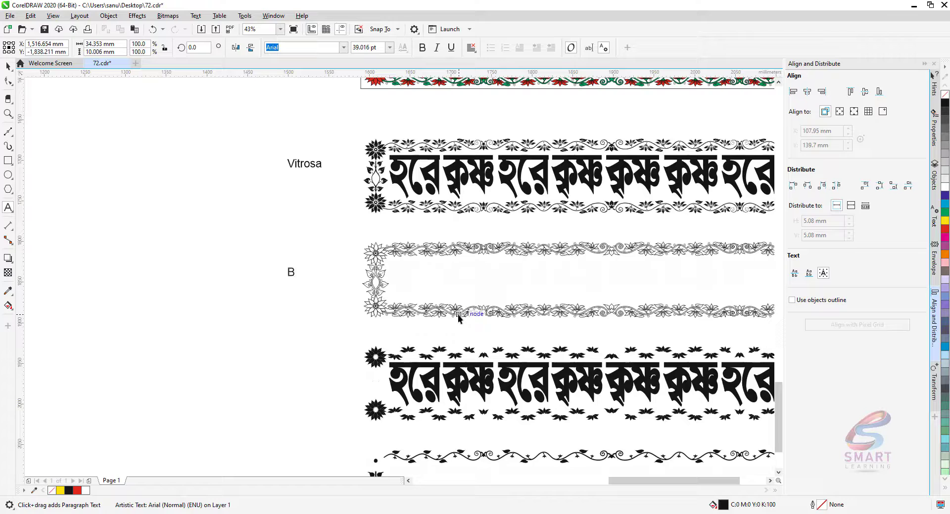
key(ctrl+space)
- Duplicate the Black label beside the third separation and change the copy's text to "Red"
drag(276, 332, 256, 185)
drag(279, 131, 279, 337)
right_click(279, 240)
key(F8)
key(BackSpace)
key(BackSpace)
key(BackSpace)
key(BackSpace)
key(BackSpace)
text(Red)
key(ctrl+space)
- Duplicate the Red label beside the fourth separation and change the copy's text to "Green"
right_click(278, 336)
key(F8)
key(BackSpace)
key(BackSpace)
key(BackSpace)
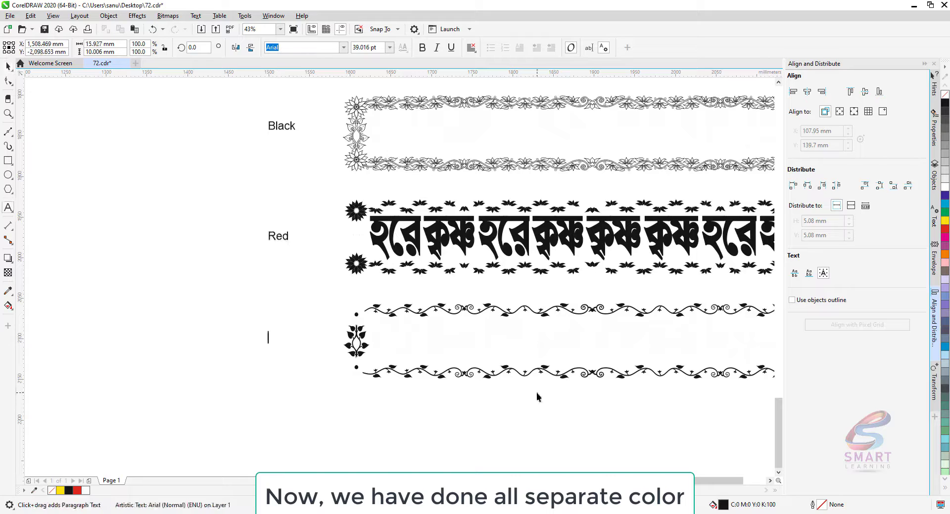
text(Green)
key(ctrl+space)
click(289, 370)
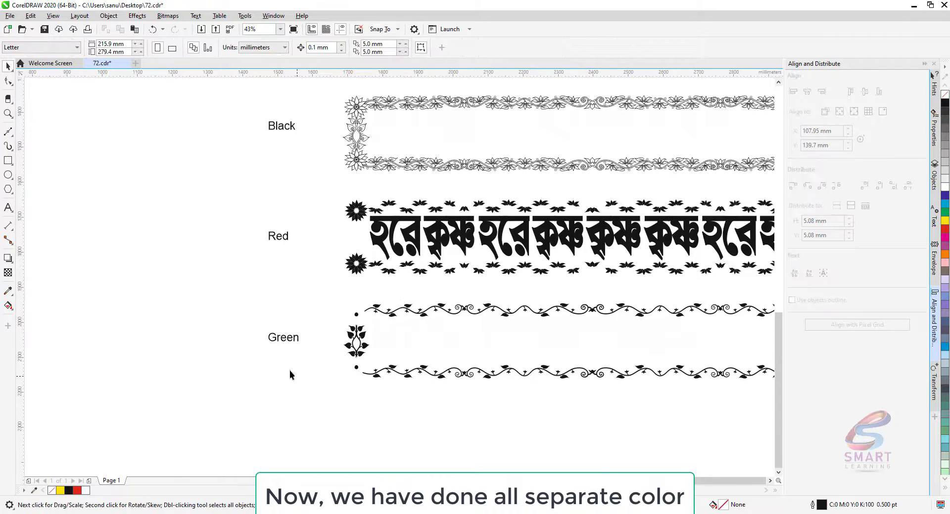
- Try moving the Vitrosa and Black separations aside, and undo both moves
scroll(287, 371, down, 2)
drag(262, 205, 299, 385)
click(205, 387)
key(F2)
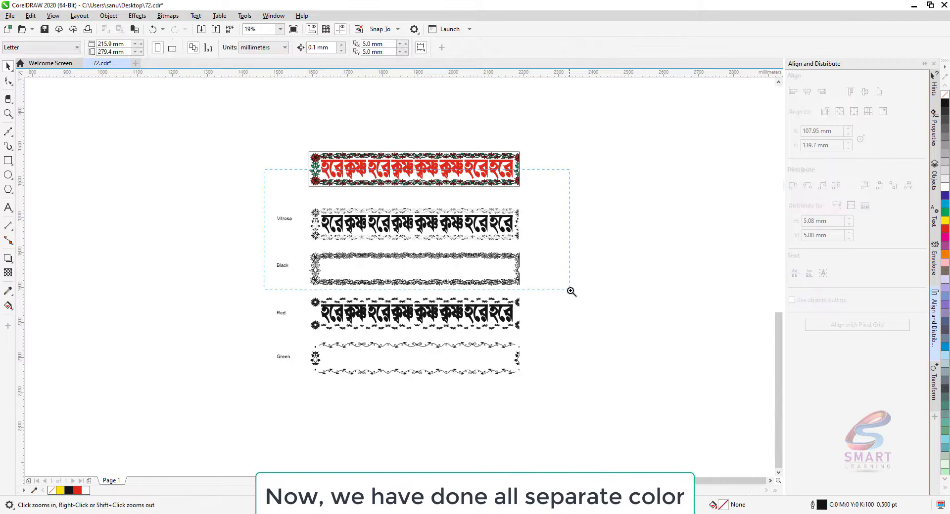
drag(570, 290, 569, 290)
drag(647, 236, 708, 189)
key(ctrl+z)
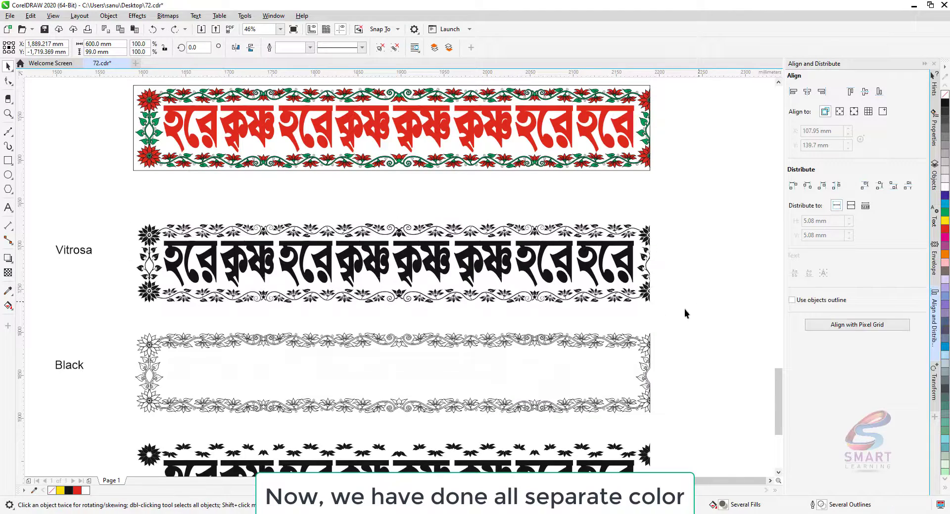
click(684, 311)
drag(647, 342, 721, 310)
key(ctrl+z)
click(723, 292)
scroll(385, 190, down, 3)
key(F2)
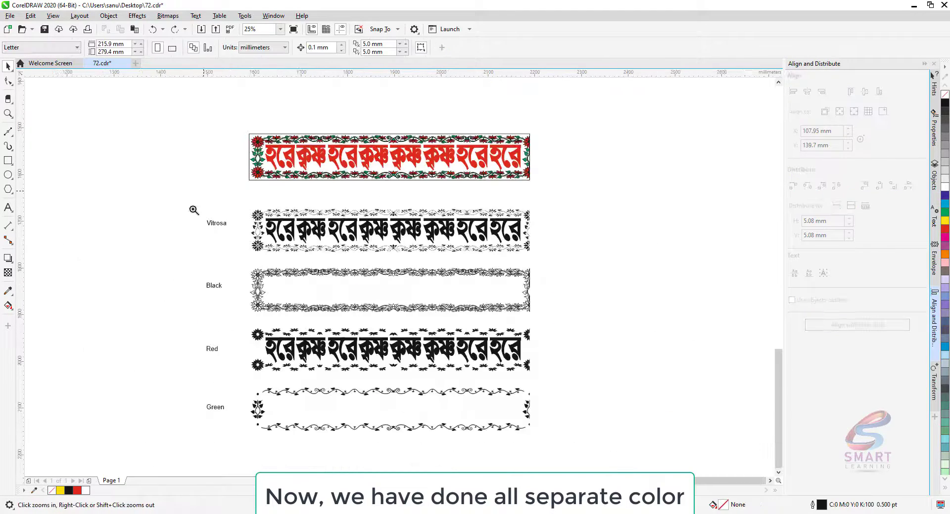
drag(573, 439, 574, 444)
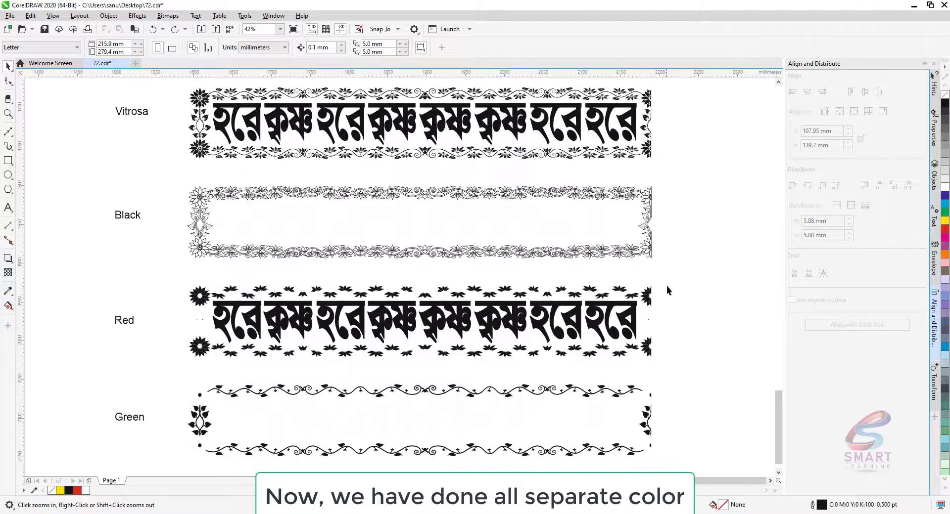
- Extend the Vitrosa label's text to "Vitrosa Emboss" and shift it left, clear of the first separation
drag(712, 197, 691, 202)
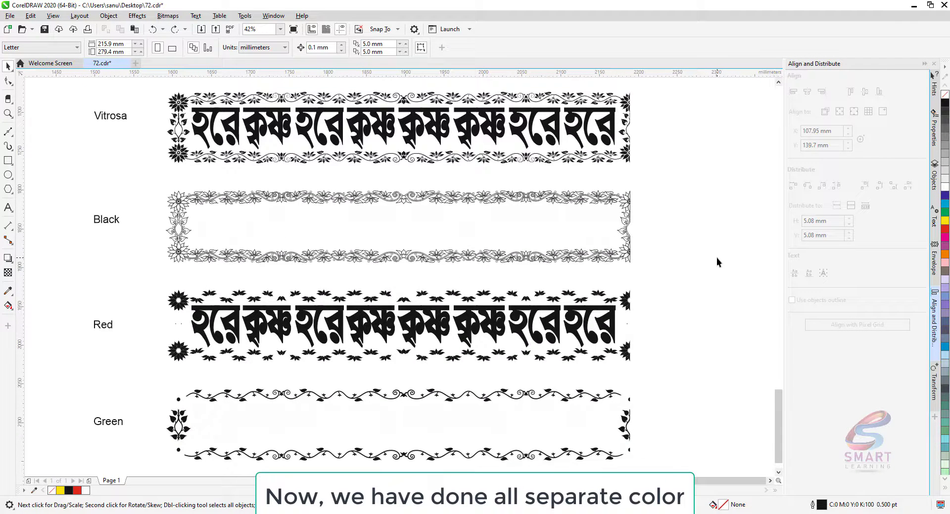
scroll(717, 257, down, 1)
drag(708, 327, 683, 341)
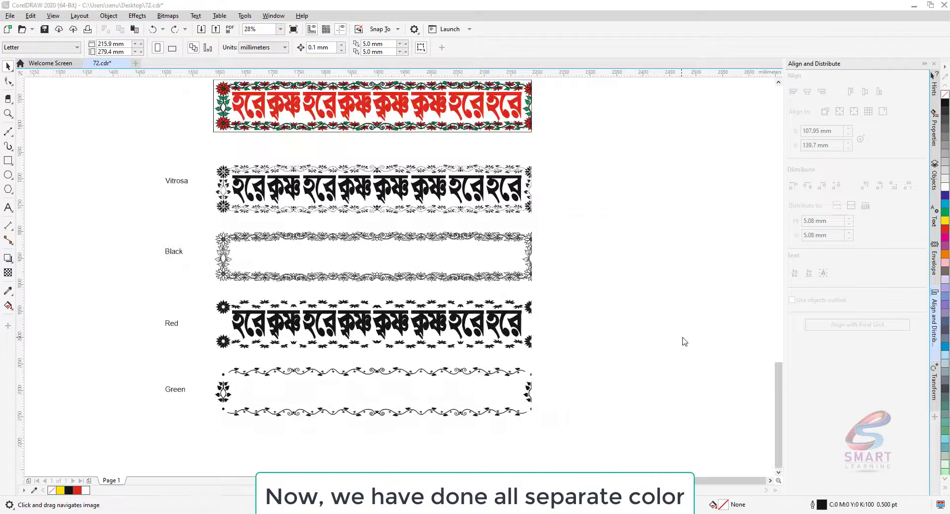
double_click(180, 183)
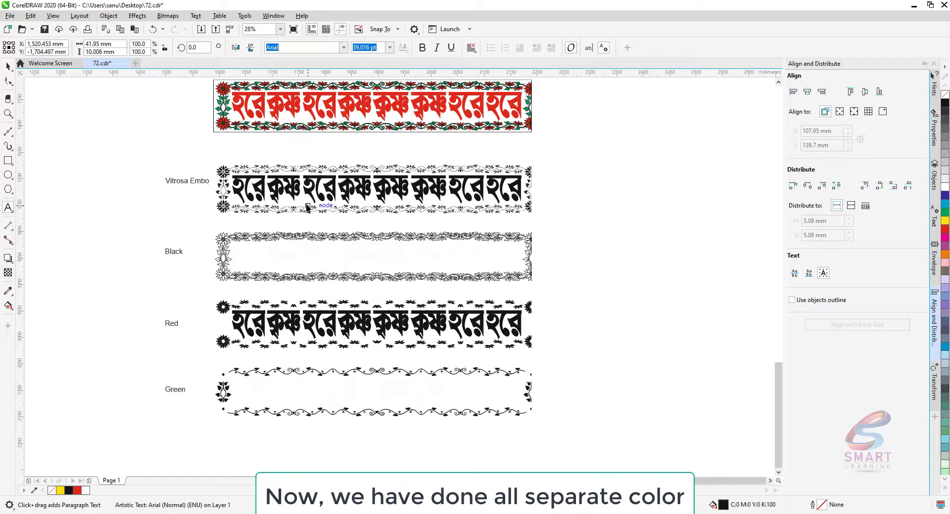
key(ctrl+space)
drag(180, 183, 152, 184)
click(622, 245)
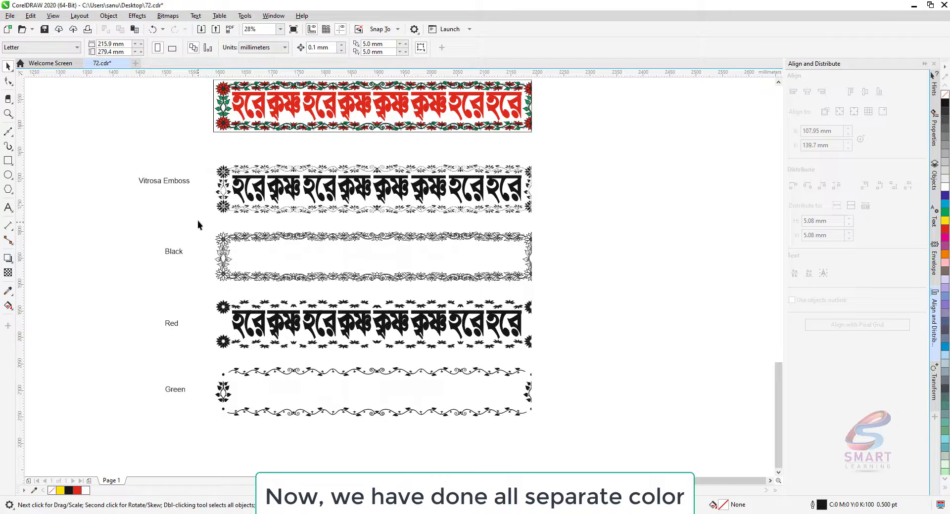
- Duplicate the Black, Red and Green separations together about 734 mm to the right of the originals
drag(197, 223, 627, 445)
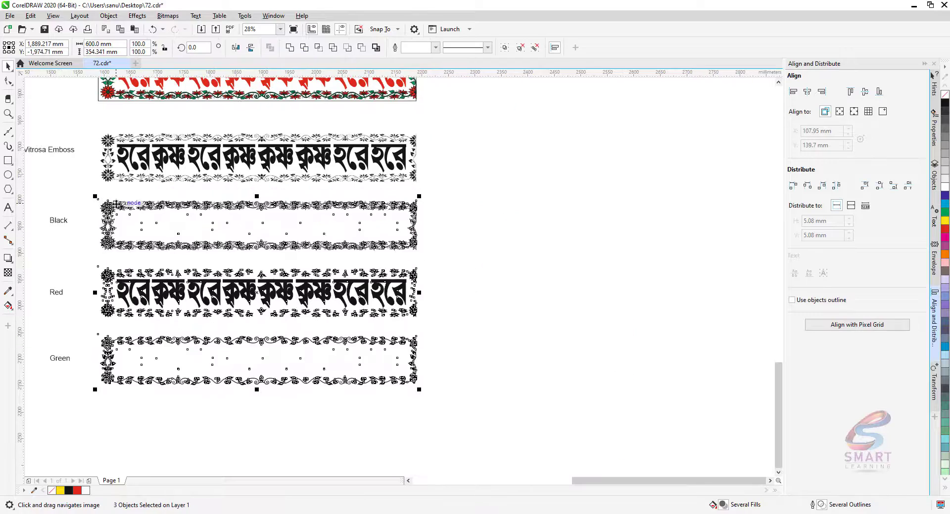
drag(115, 203, 503, 233)
click(542, 146)
scroll(432, 220, down, 2)
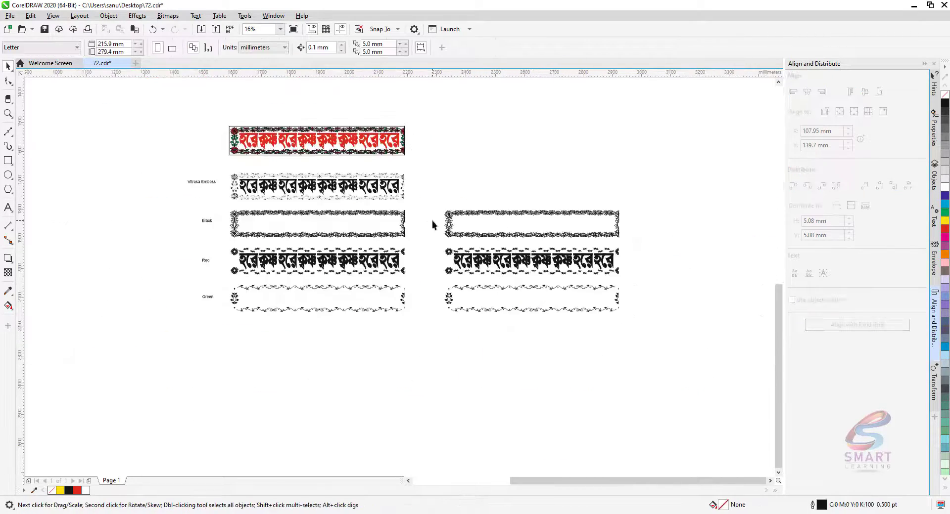
- Convert the copied Black separation to a 300 dpi CMYK bitmap with anti-aliasing and a transparent background
key(z)
drag(405, 174, 666, 349)
key(space)
click(393, 170)
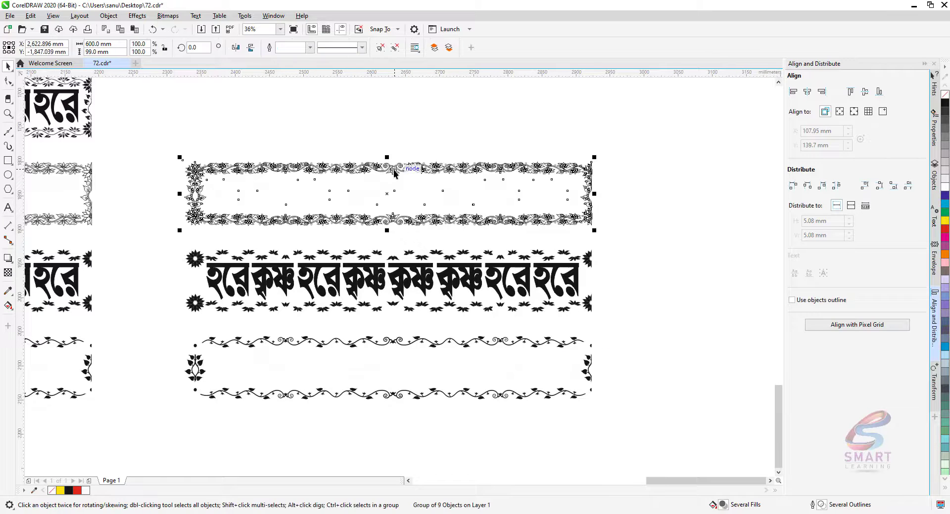
key(alt+b)
key(c)
click(468, 231)
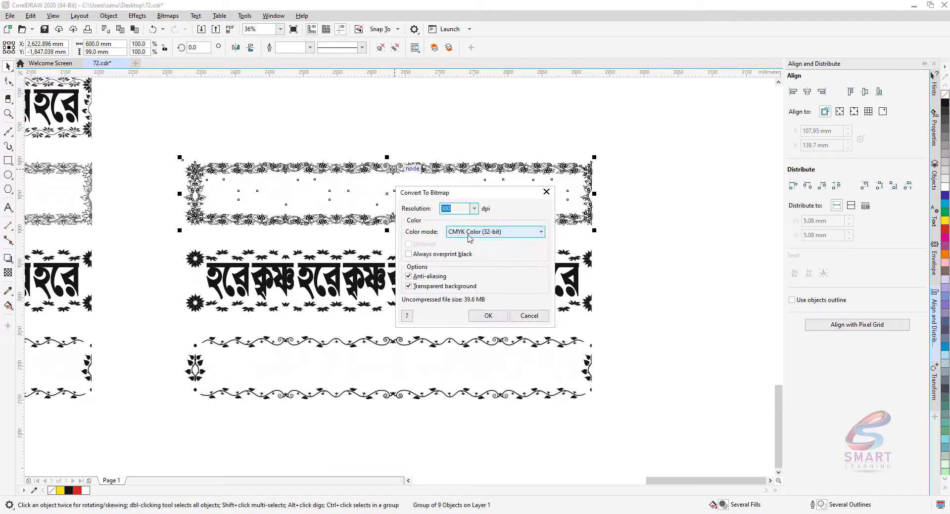
click(462, 280)
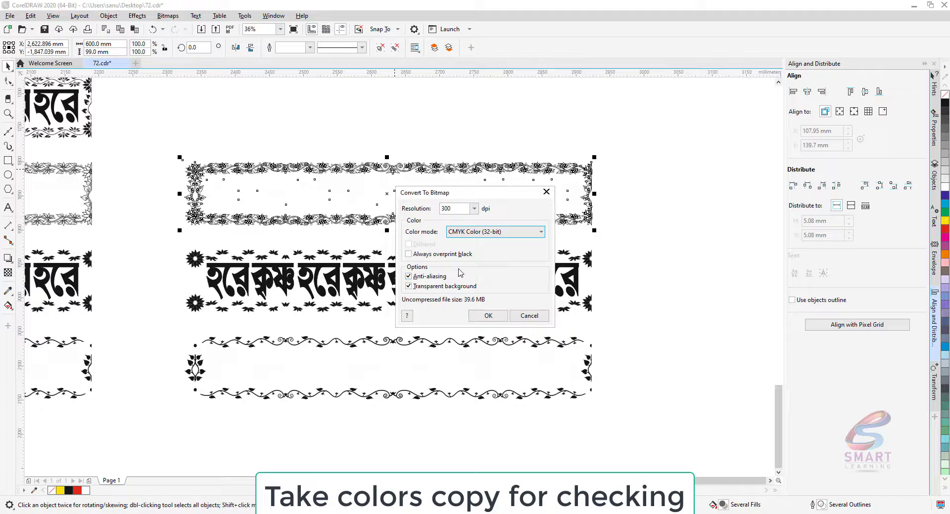
click(488, 315)
- Convert the copied Red separation to a 300 dpi CMYK bitmap with a transparent background
click(329, 279)
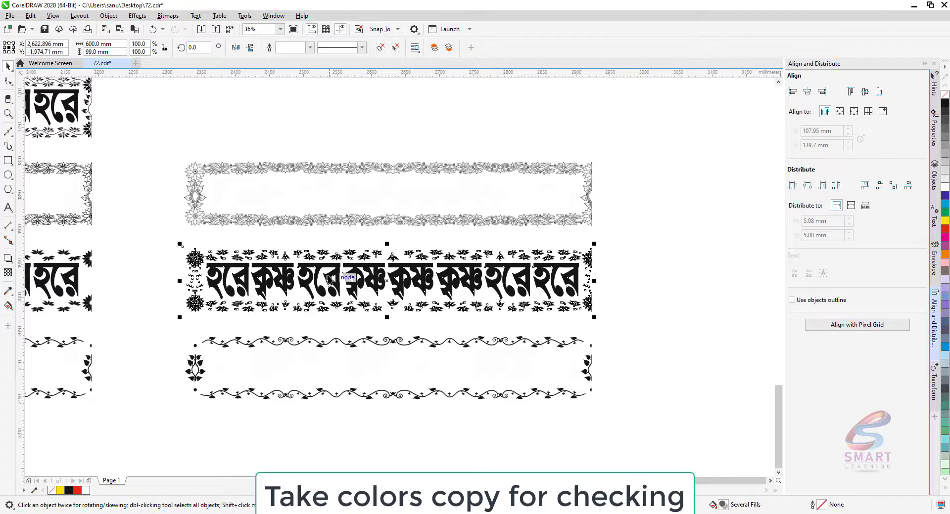
key(alt+b)
key(c)
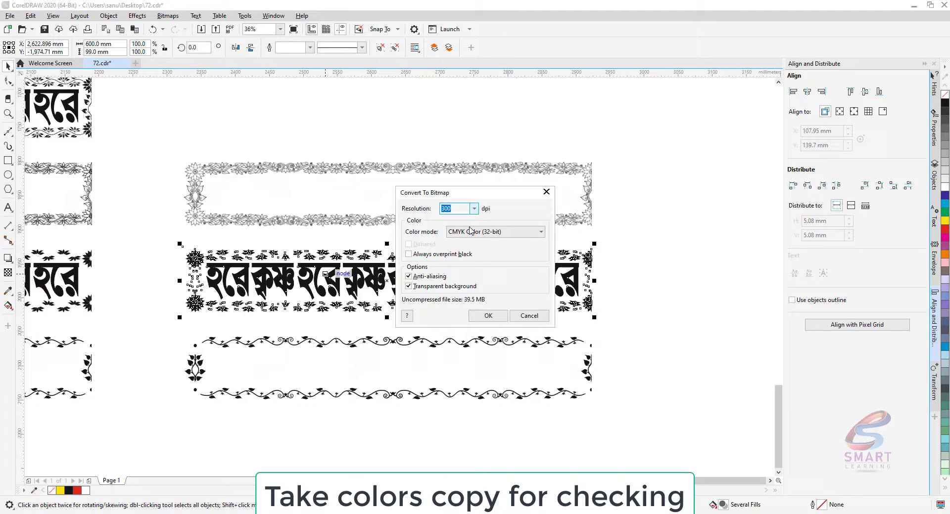
click(487, 316)
- Convert the copied Green separation to a CMYK bitmap at 300 dpi
drag(368, 394, 664, 429)
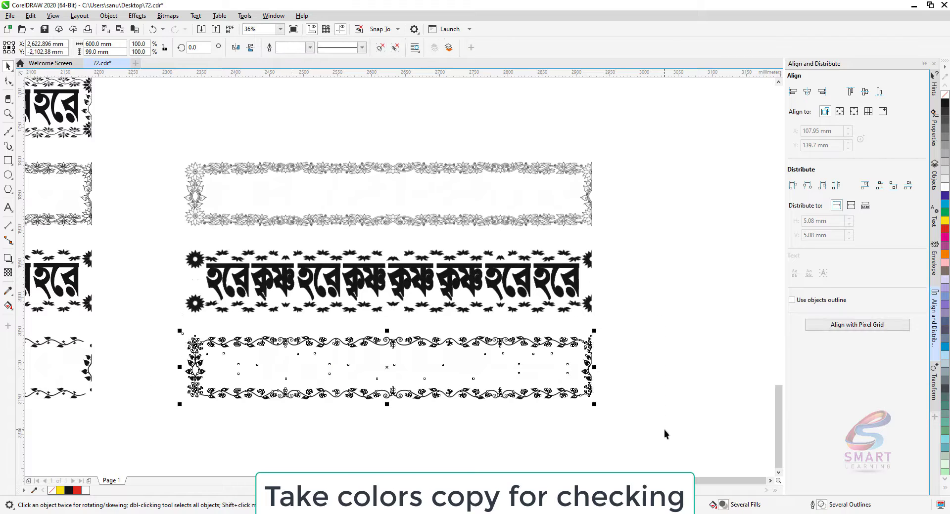
key(alt+b)
key(c)
click(493, 319)
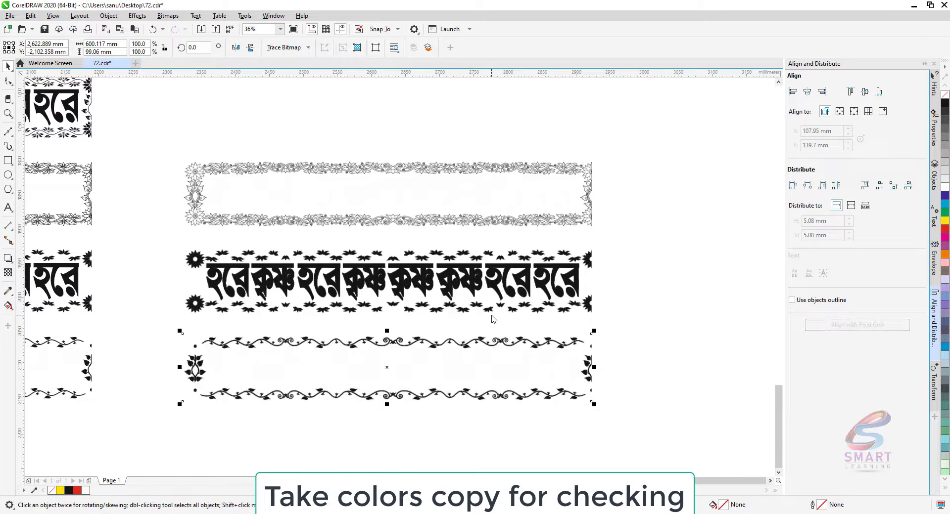
scroll(527, 360, up, 5)
scroll(539, 322, down, 5)
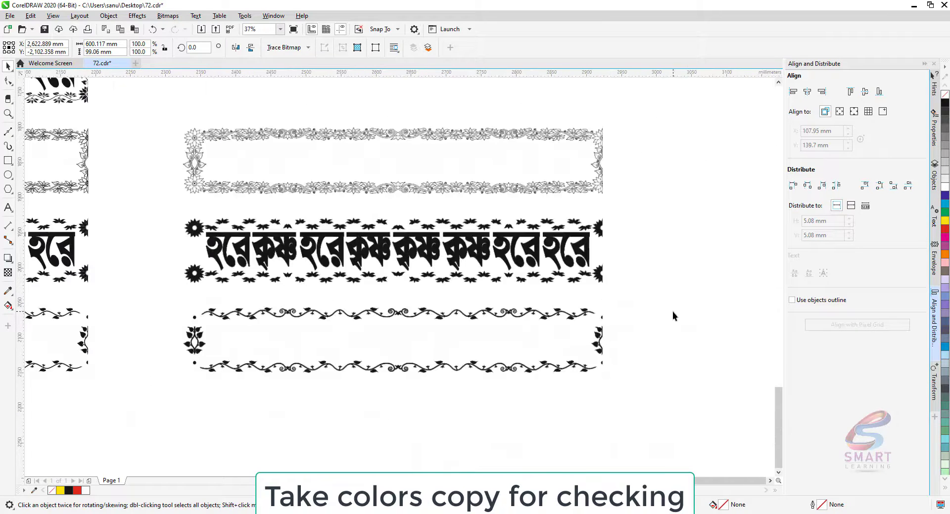
click(673, 311)
- Duplicate the Black, Red and Green labels to the right of the three bitmap copies, level with their banners
drag(675, 308, 584, 310)
click(359, 143)
drag(391, 175, 589, 202)
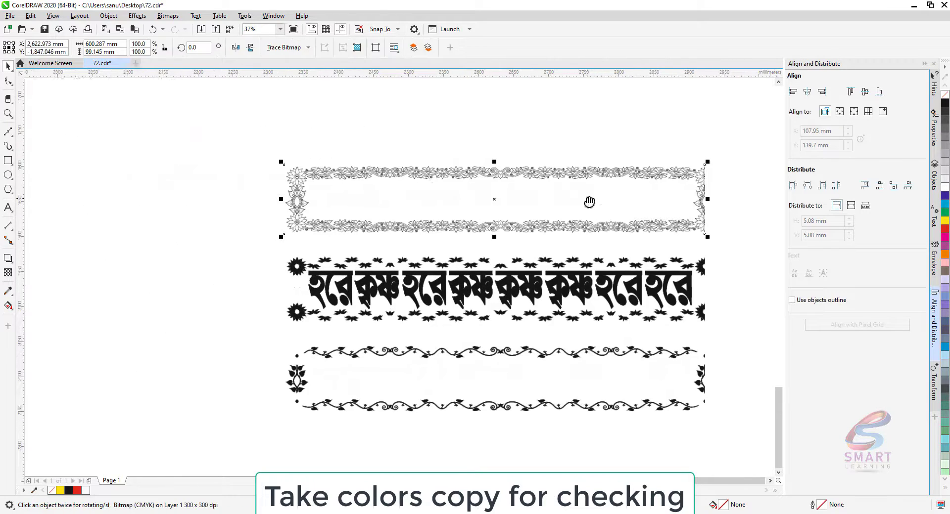
scroll(423, 180, down, 1)
drag(45, 176, 102, 318)
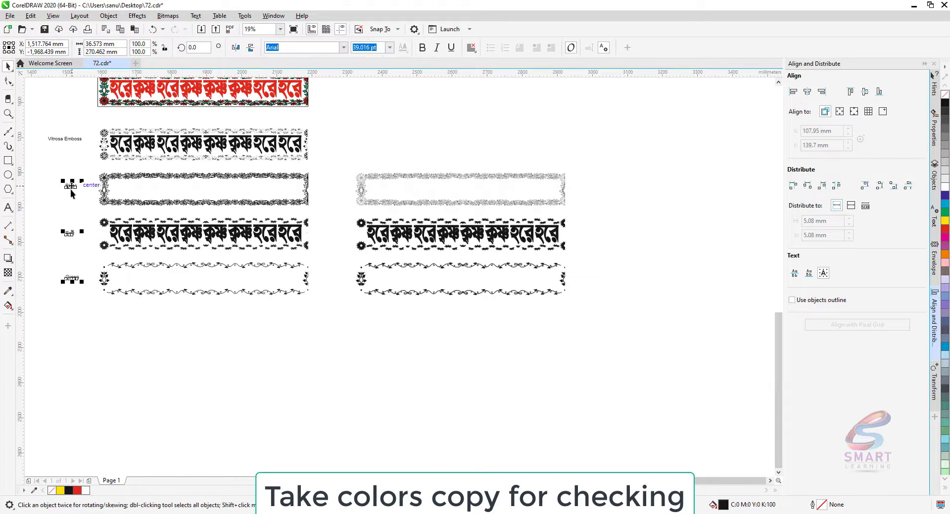
drag(70, 189, 584, 190)
click(588, 210)
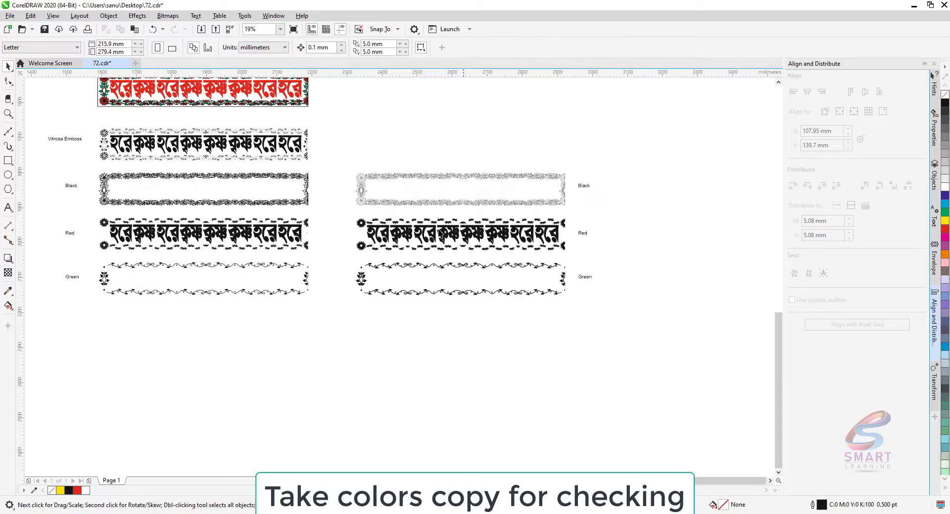
- Convert the Red bitmap copy to Duotone mode as a monotone in PANTONE Warm Red C
key(z)
drag(346, 173, 627, 307)
key(space)
click(577, 243)
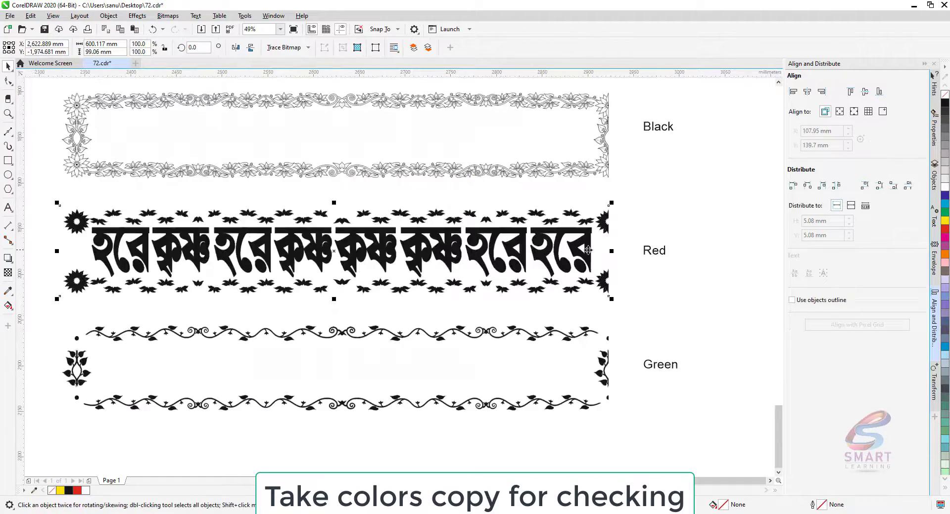
click(169, 16)
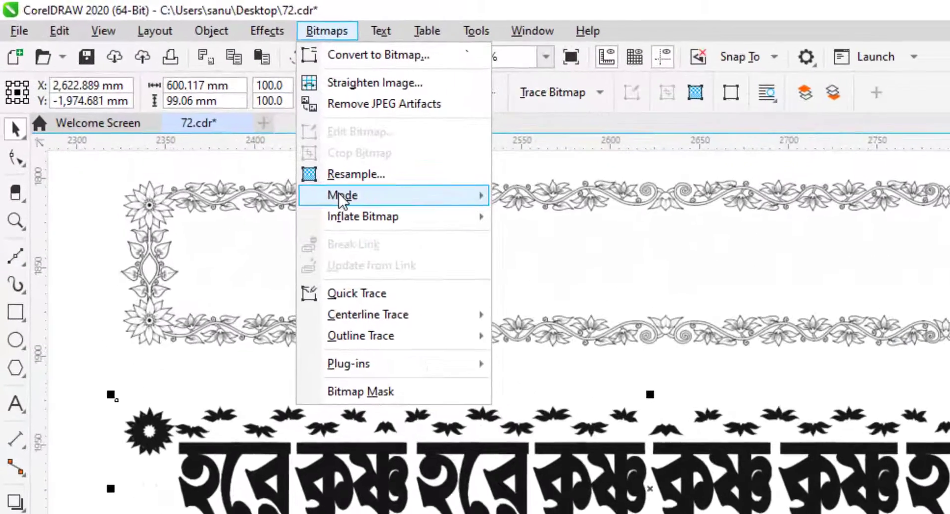
mouse_move(305, 130)
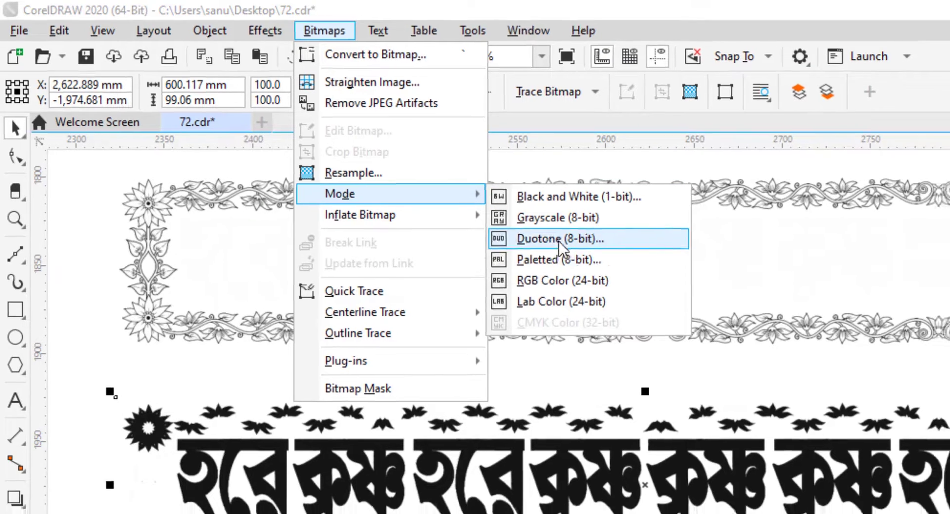
click(572, 243)
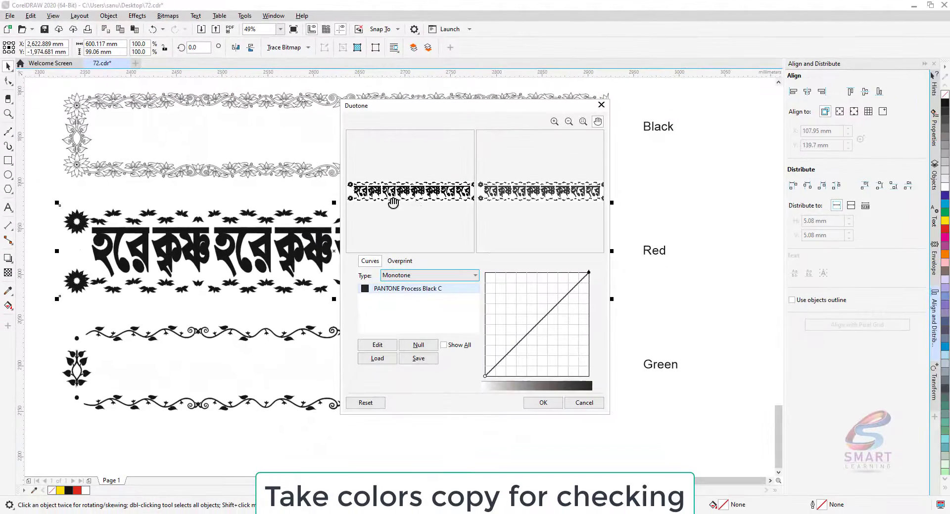
click(378, 345)
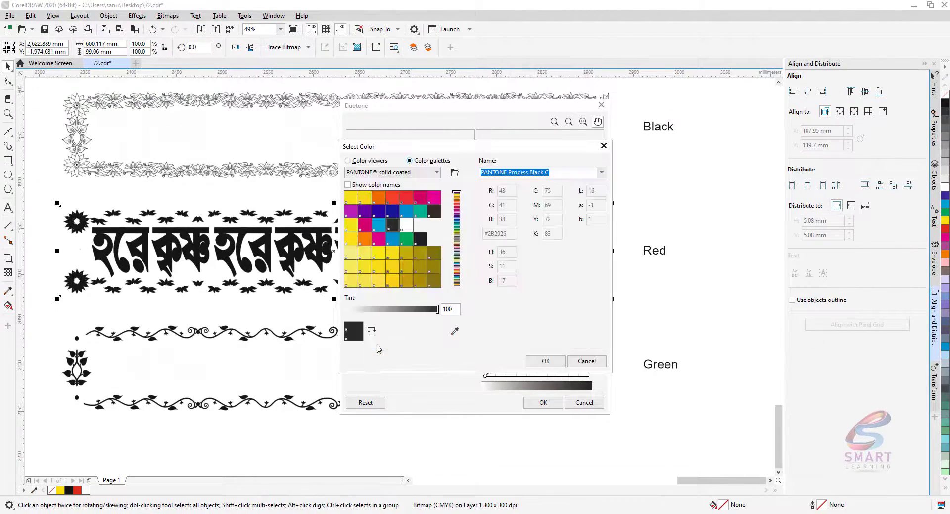
click(394, 200)
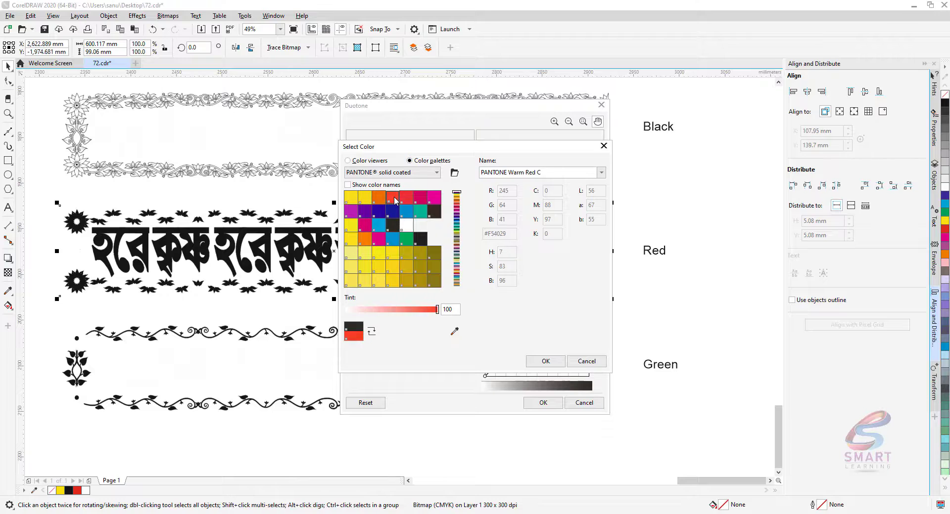
click(531, 364)
click(541, 403)
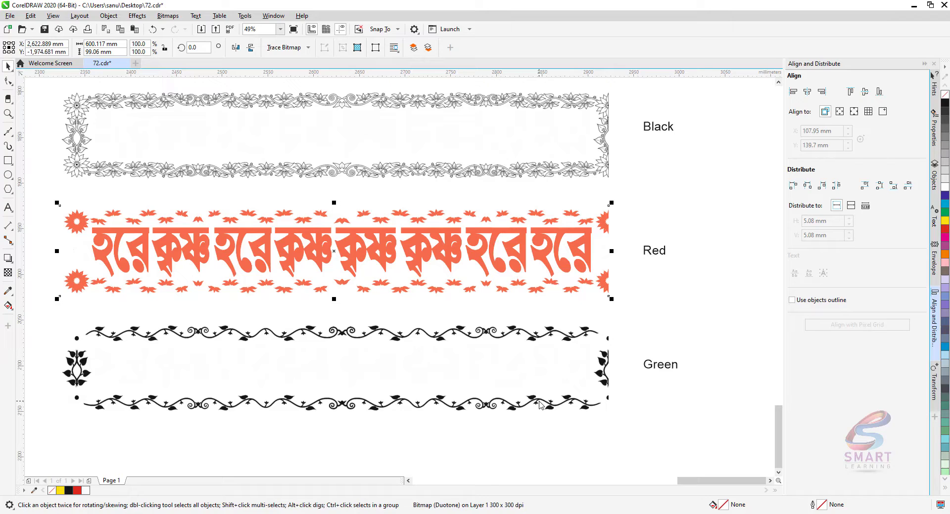
- Convert the Green bitmap copy to Duotone mode as a monotone in PANTONE Green C
click(417, 336)
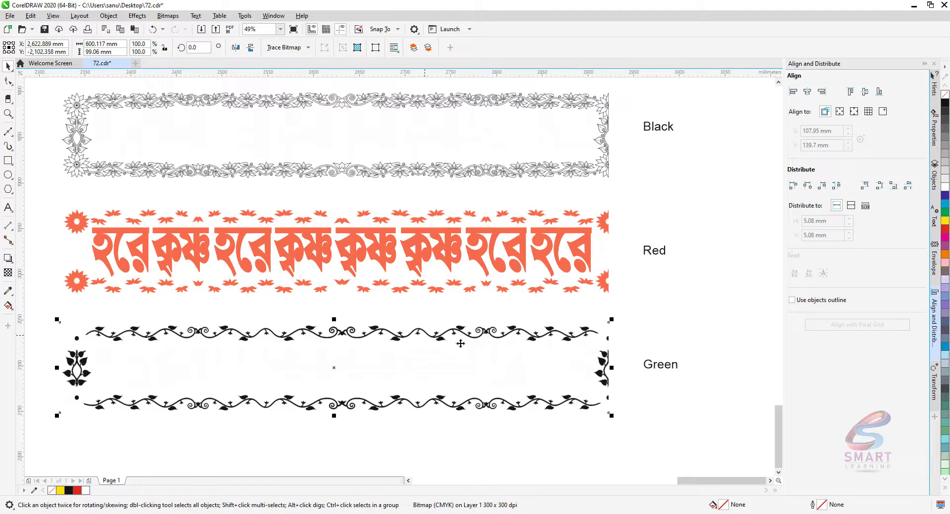
click(168, 16)
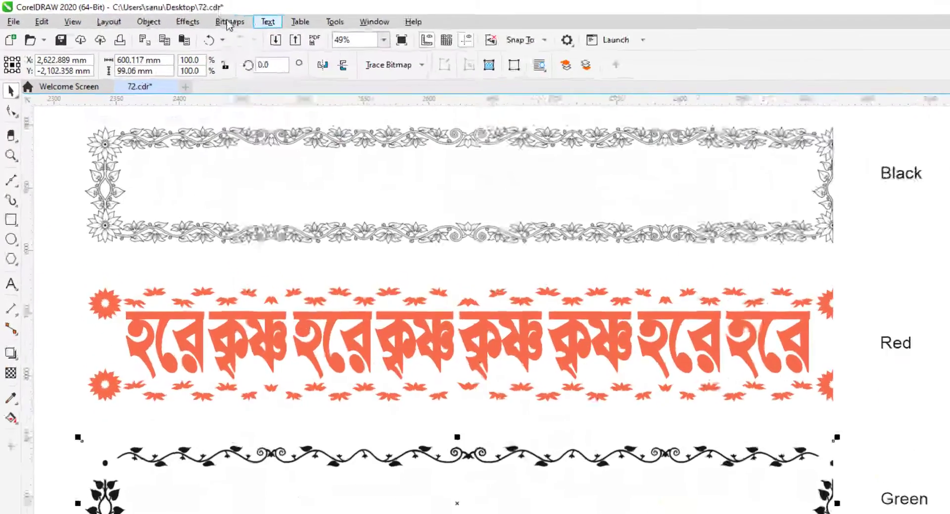
click(167, 16)
mouse_move(439, 242)
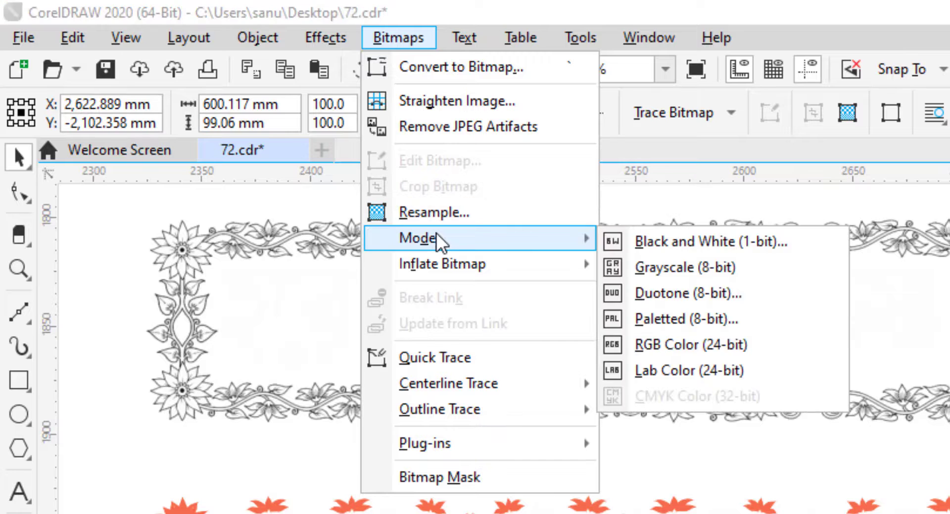
click(679, 293)
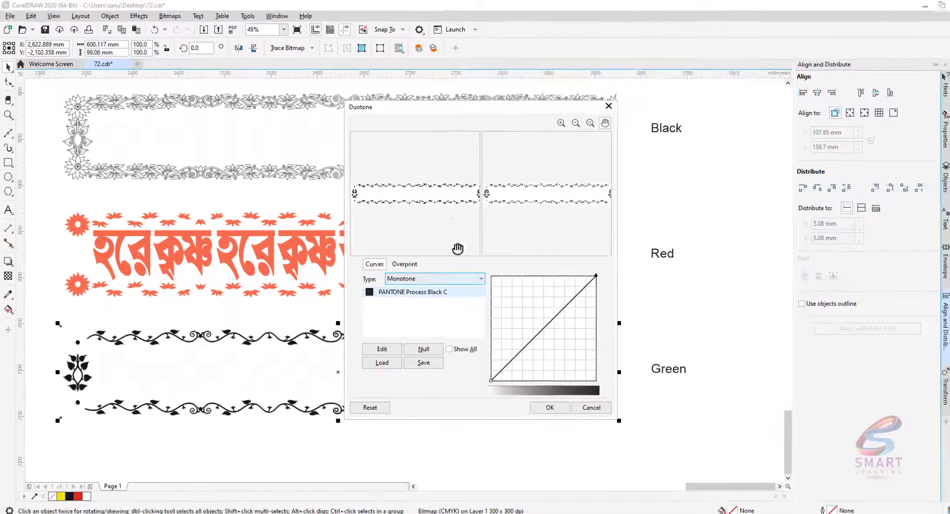
click(373, 350)
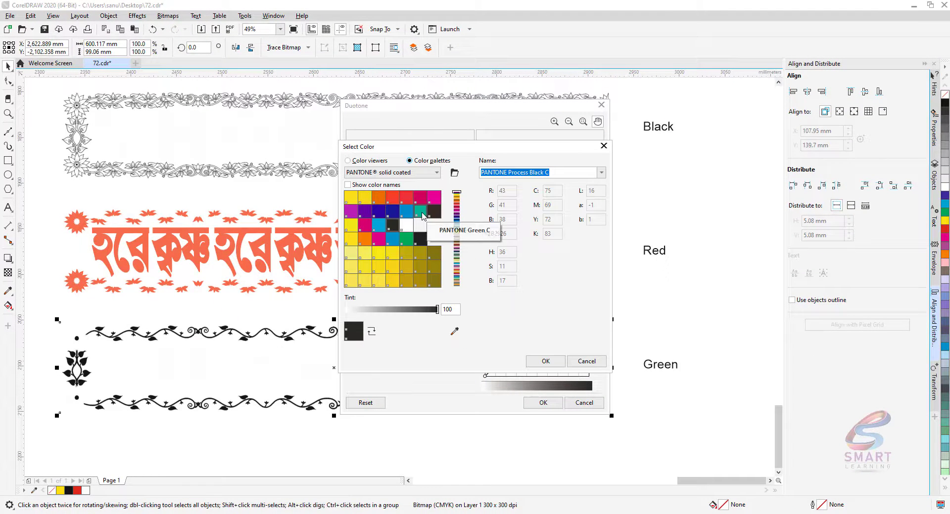
click(421, 213)
click(546, 362)
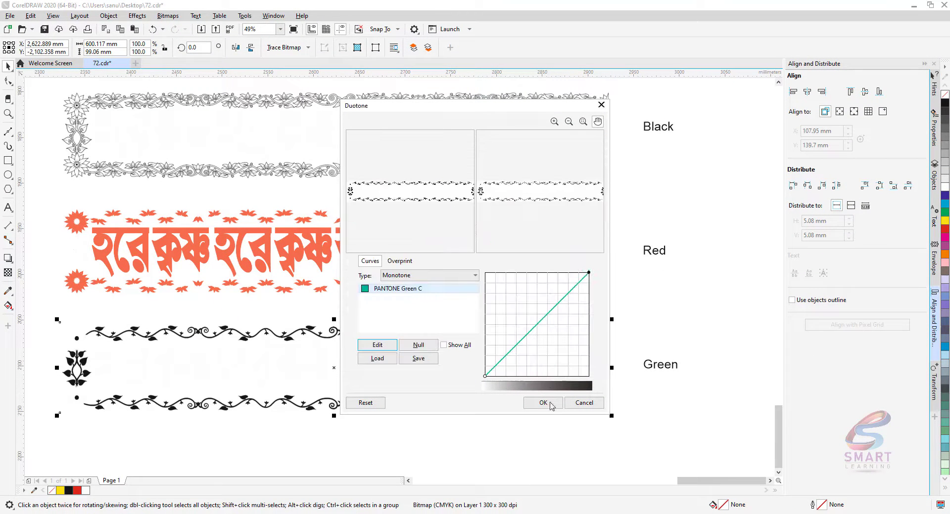
click(543, 404)
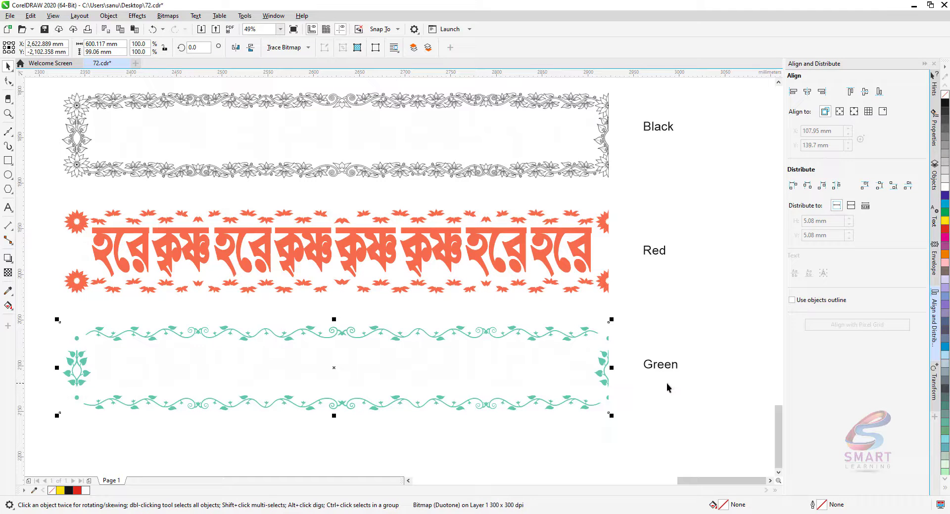
- Deepen the red duotone copy's color by setting its gamma value to 0.36
click(223, 304)
click(131, 335)
click(155, 261)
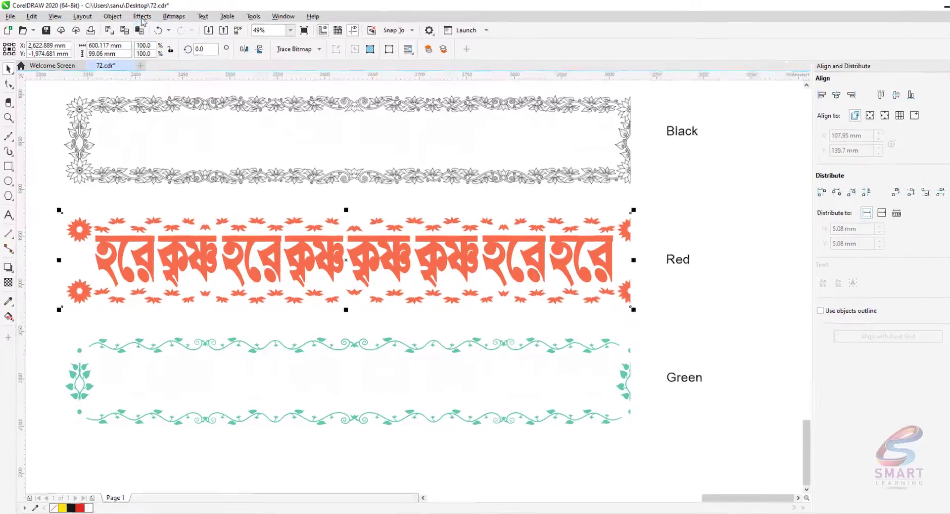
click(137, 15)
mouse_move(242, 94)
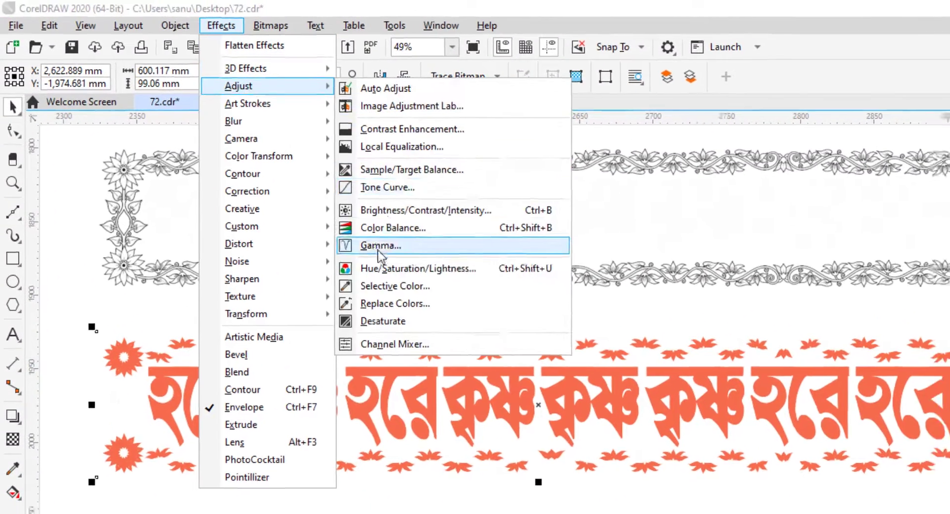
click(431, 253)
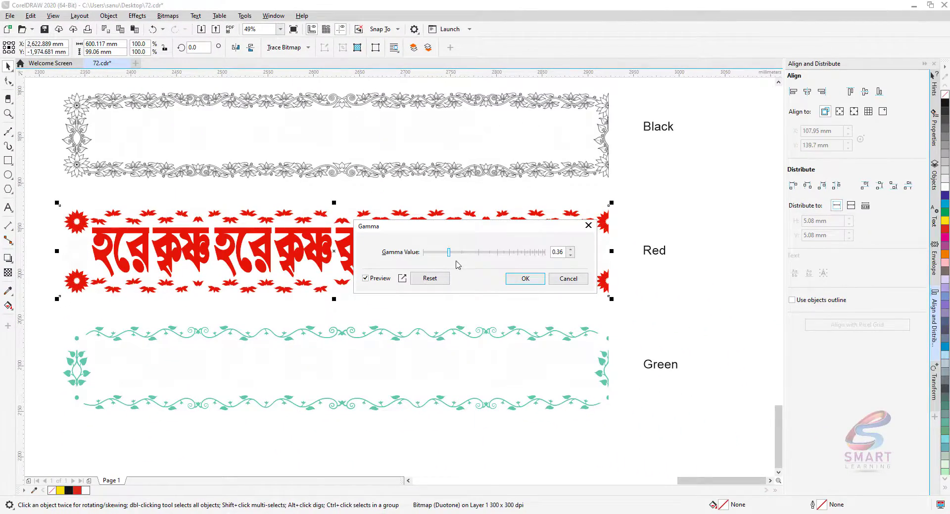
click(525, 279)
- Deepen the green duotone copy's color by setting its gamma value to 0.36
click(299, 333)
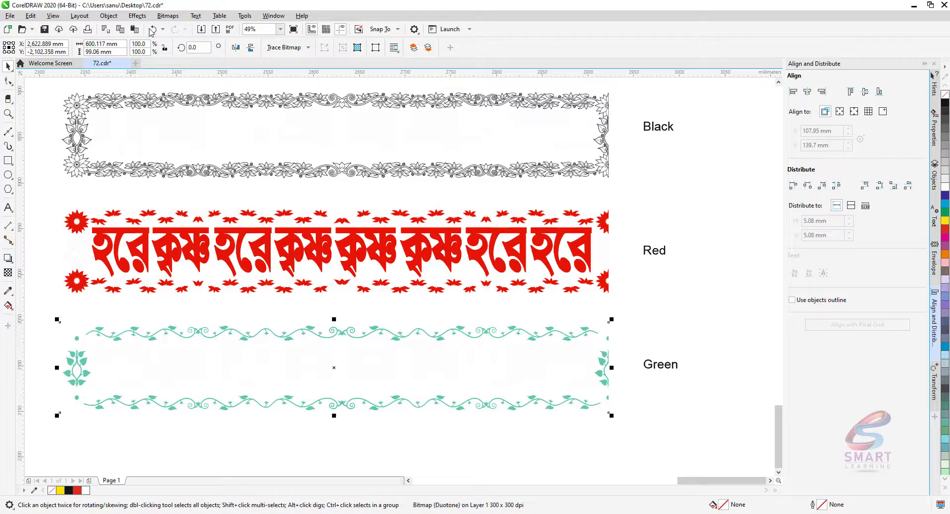
click(168, 15)
mouse_move(186, 100)
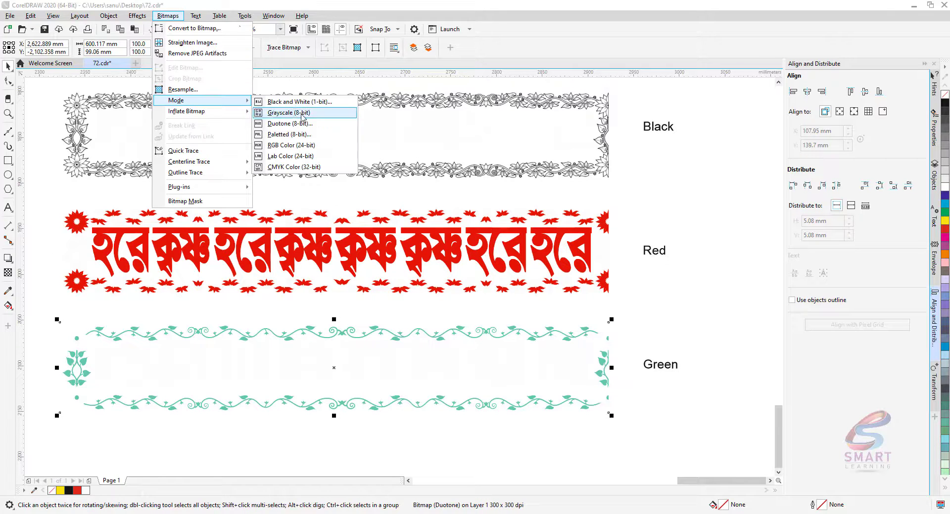
mouse_move(137, 17)
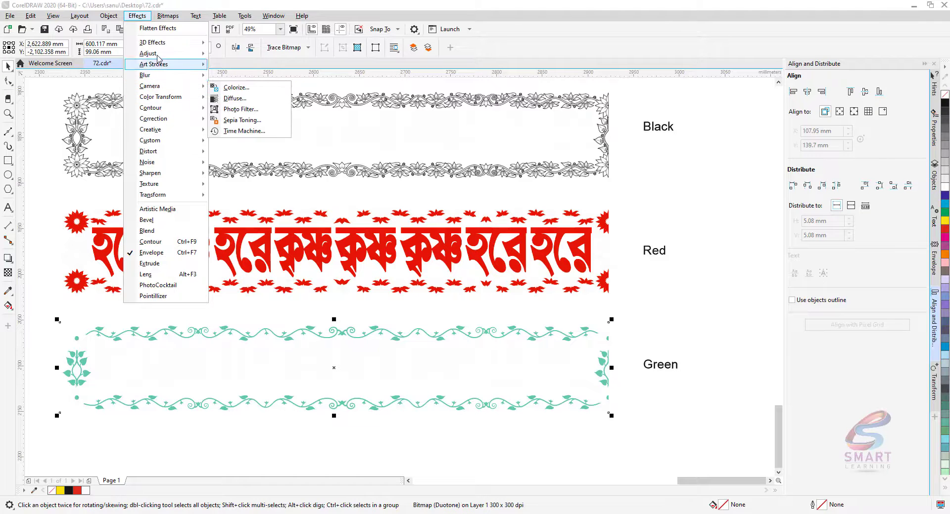
mouse_move(163, 54)
click(237, 152)
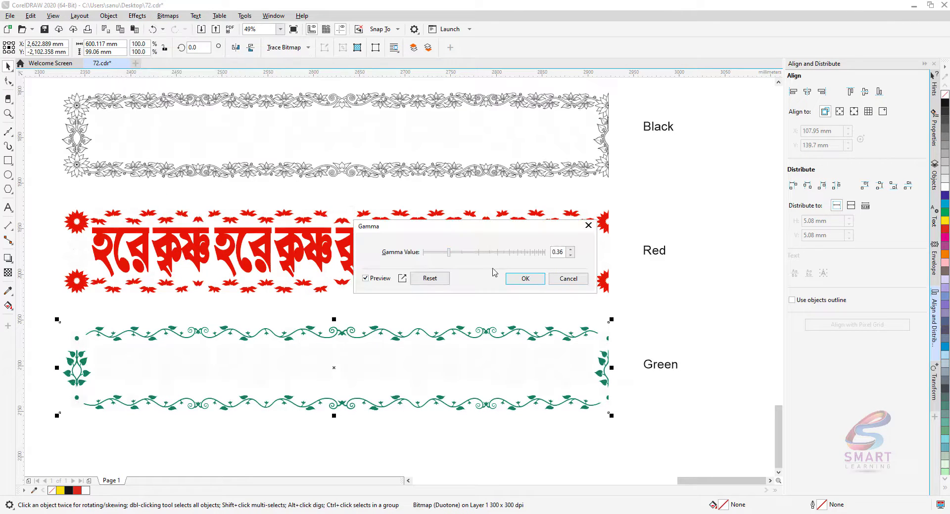
click(526, 280)
click(525, 304)
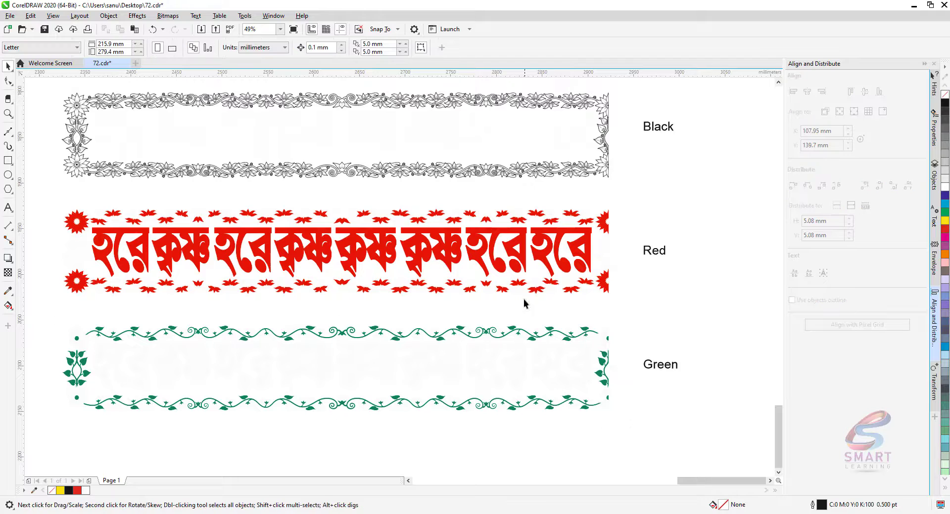
- Align the black and red bitmap copies onto the green copy so all three are stacked exactly, and select the whole stack
scroll(590, 386, down, 1)
key(F2)
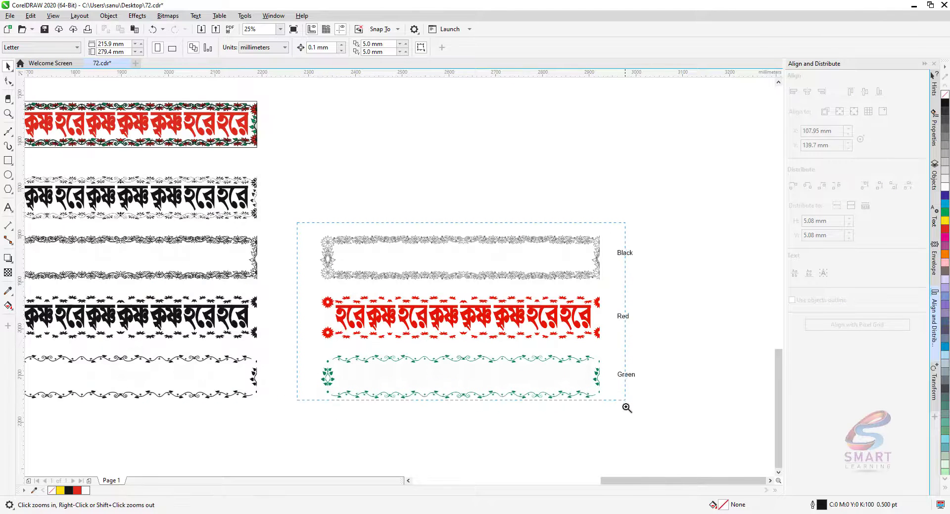
drag(297, 224, 639, 416)
click(332, 186)
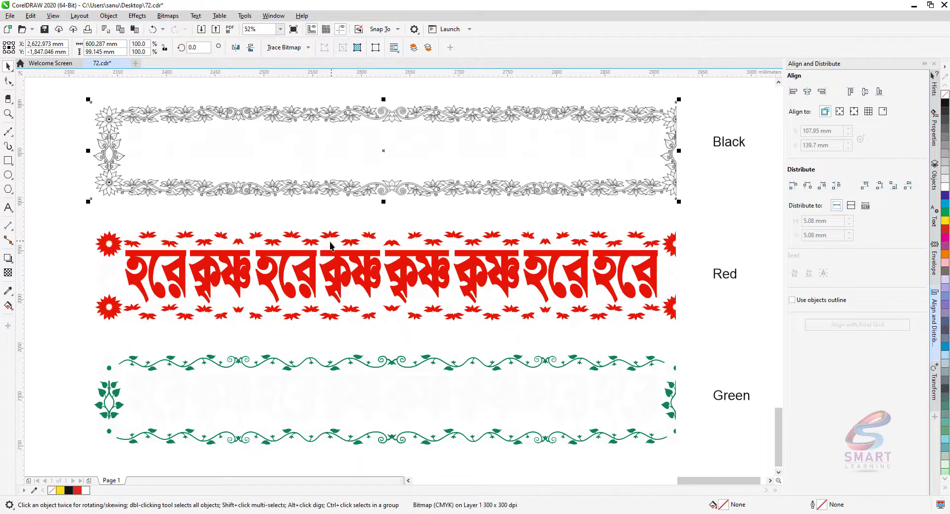
shift+click(332, 268)
key(e)
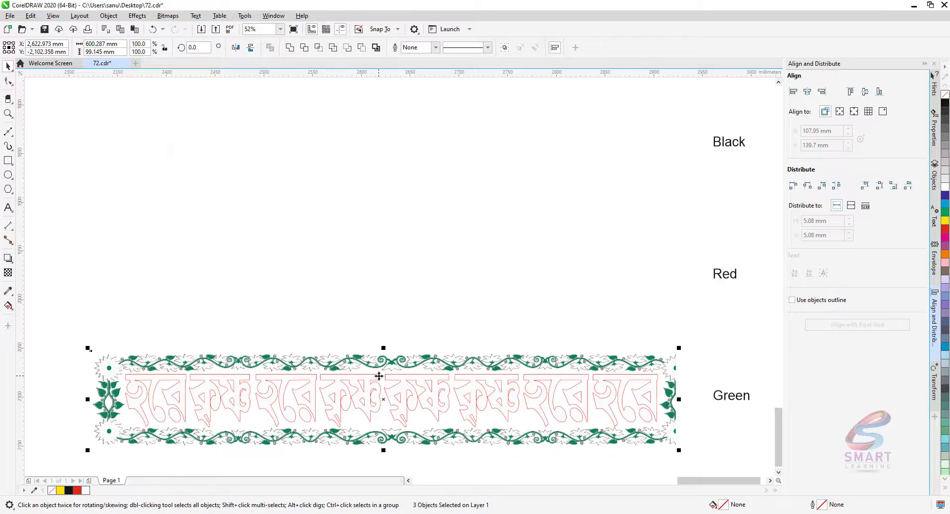
drag(63, 310, 693, 469)
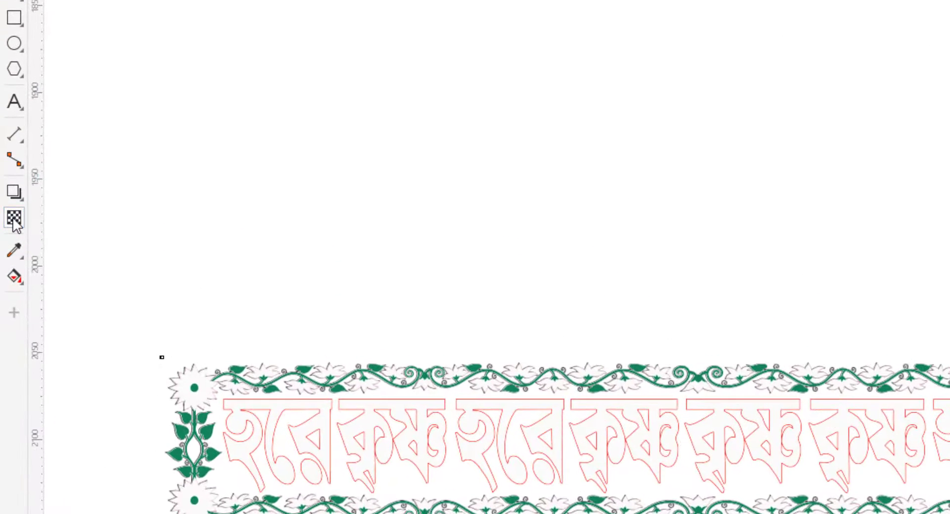
- Set the transparency merge mode of the three stacked bitmap copies to Multiply
click(14, 218)
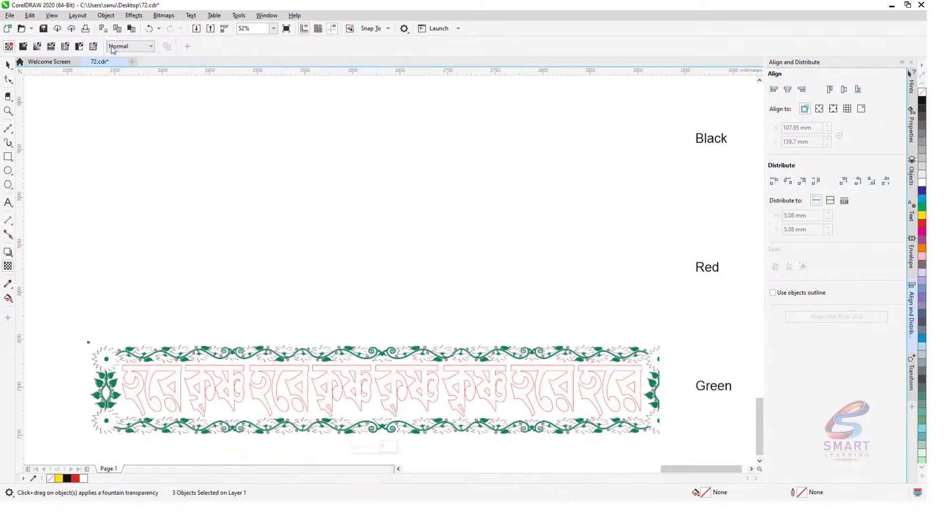
click(126, 46)
click(119, 96)
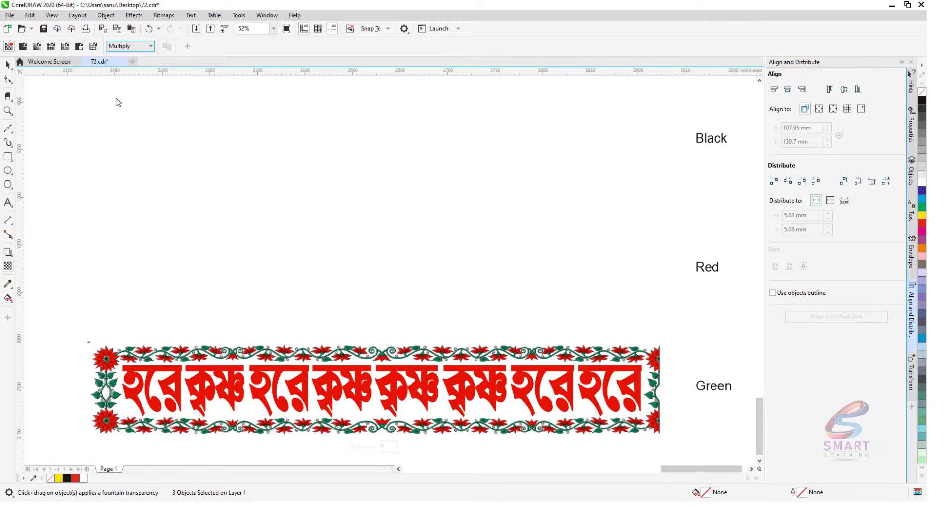
key(space)
click(214, 326)
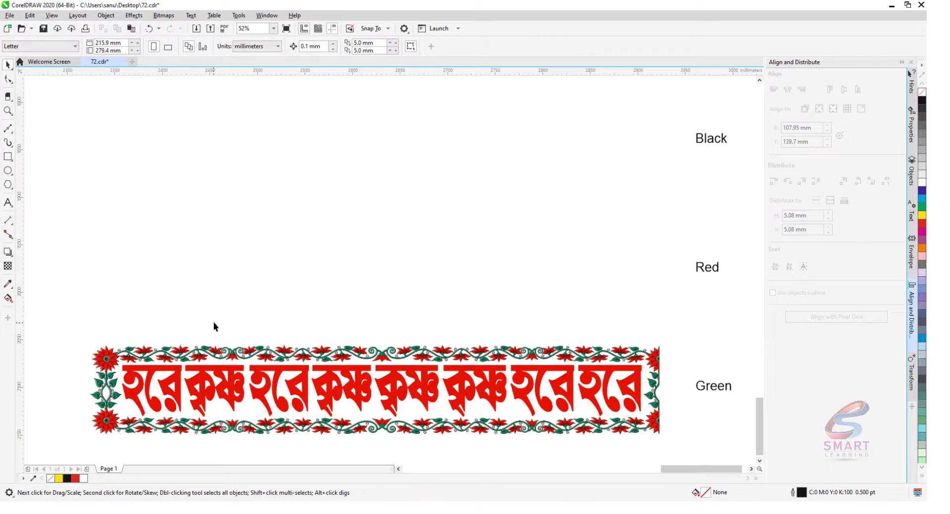
- Examine the combined banner up close from one end to the other, checking that the black, red and green plates register correctly
drag(84, 340, 174, 397)
drag(222, 437, 223, 438)
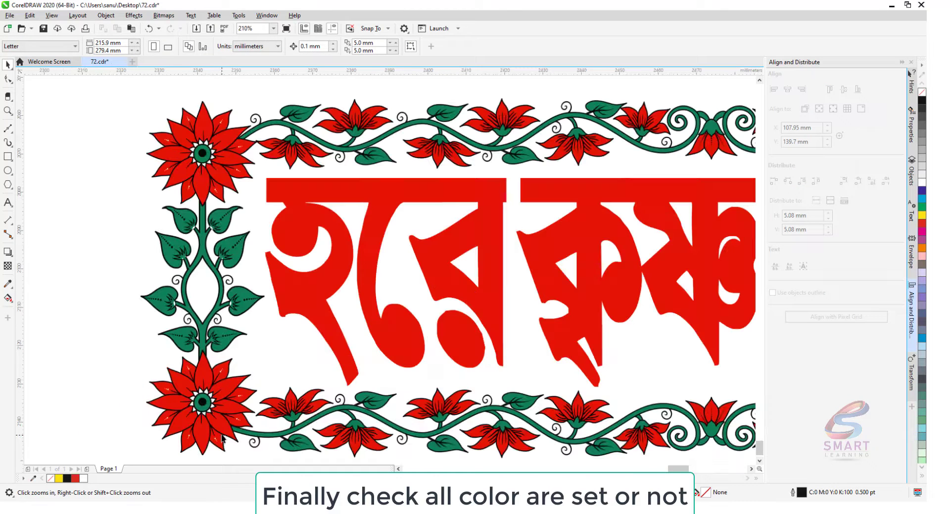
drag(497, 304, 414, 299)
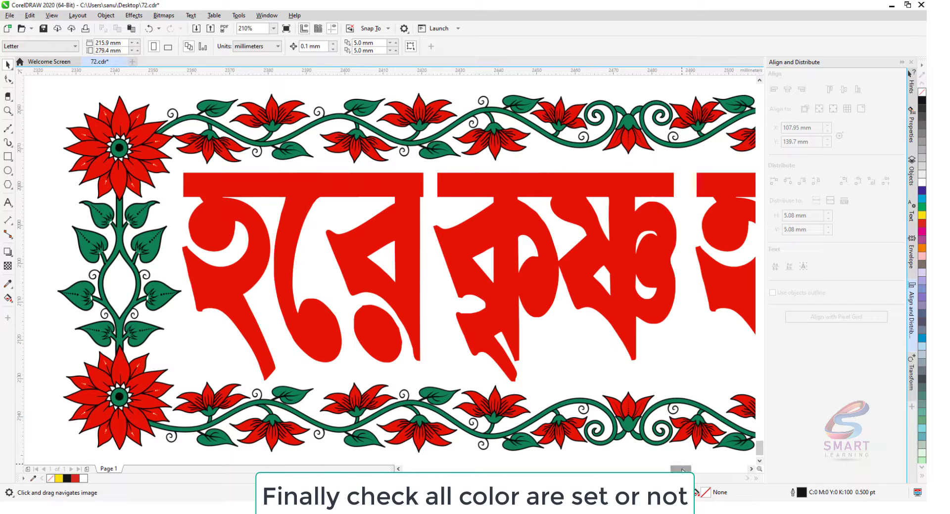
drag(682, 470, 687, 470)
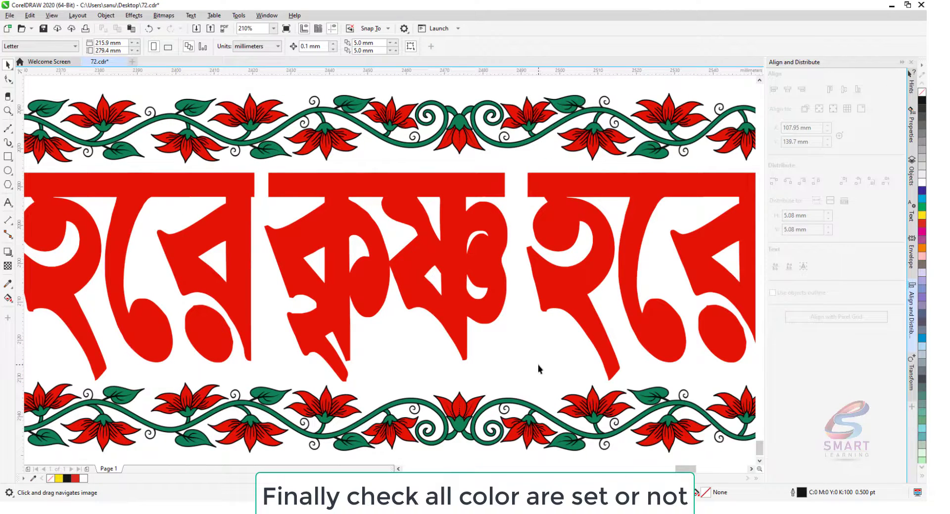
drag(539, 364, 325, 366)
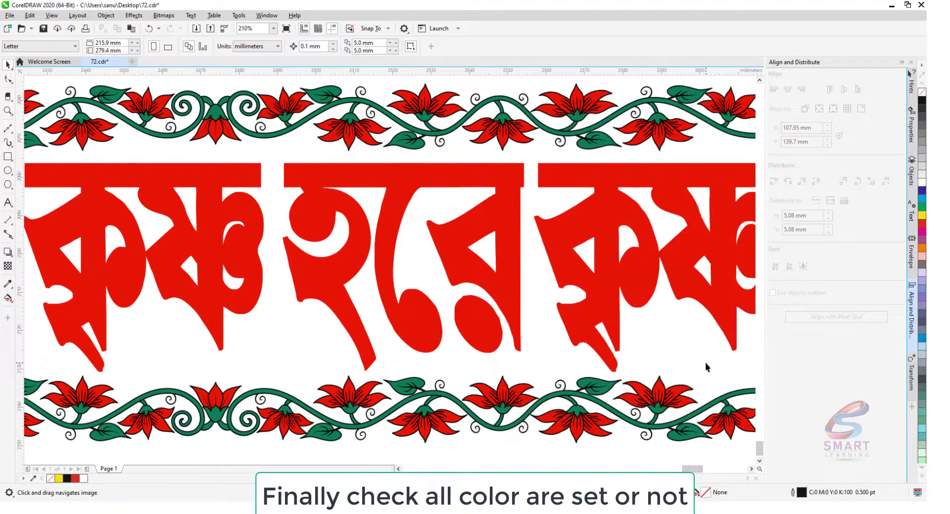
drag(705, 363, 396, 369)
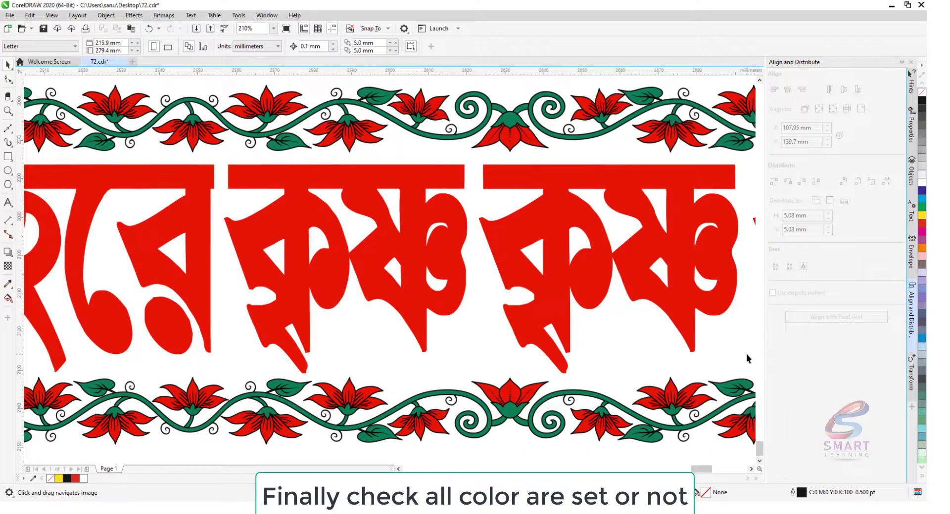
drag(748, 359, 330, 365)
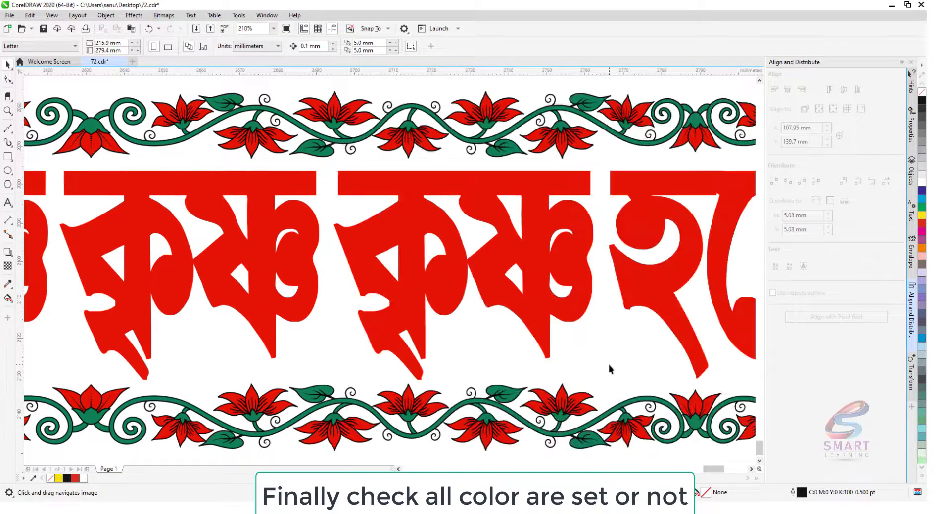
drag(609, 369, 305, 365)
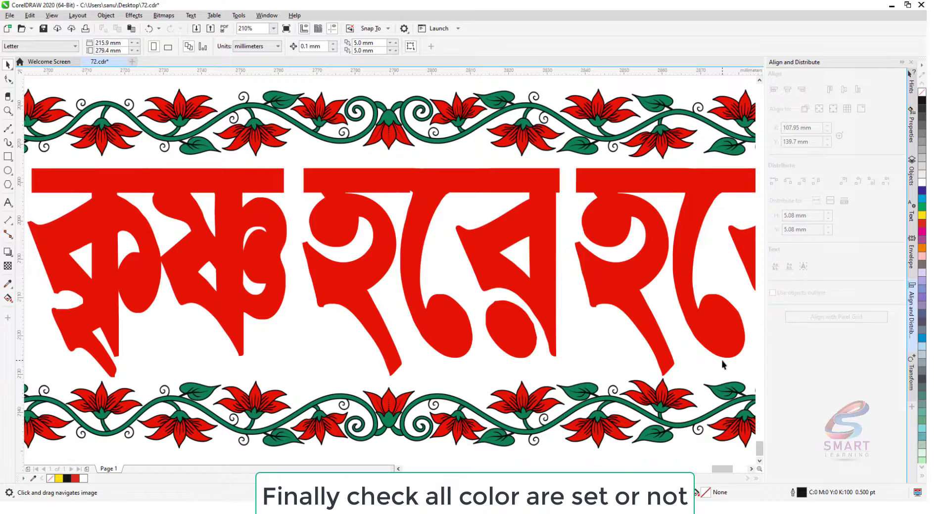
drag(723, 365, 475, 371)
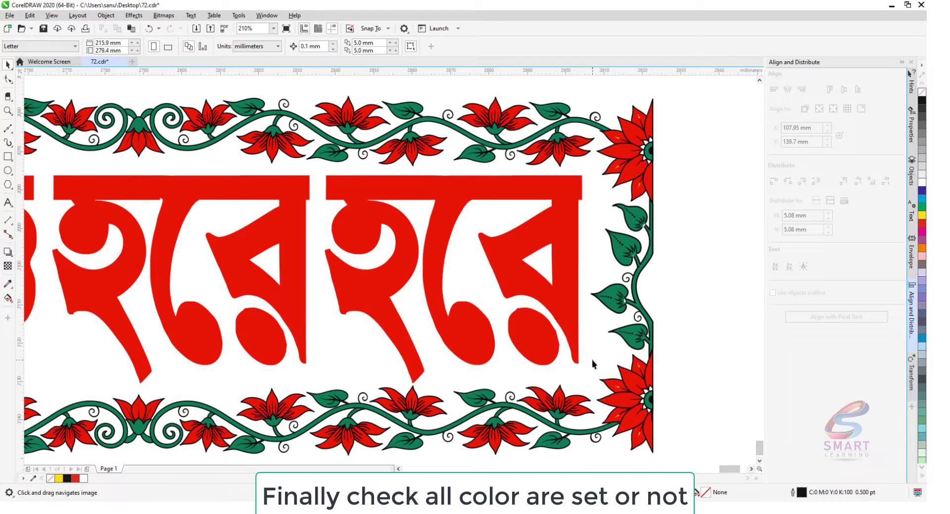
scroll(623, 360, down, 4)
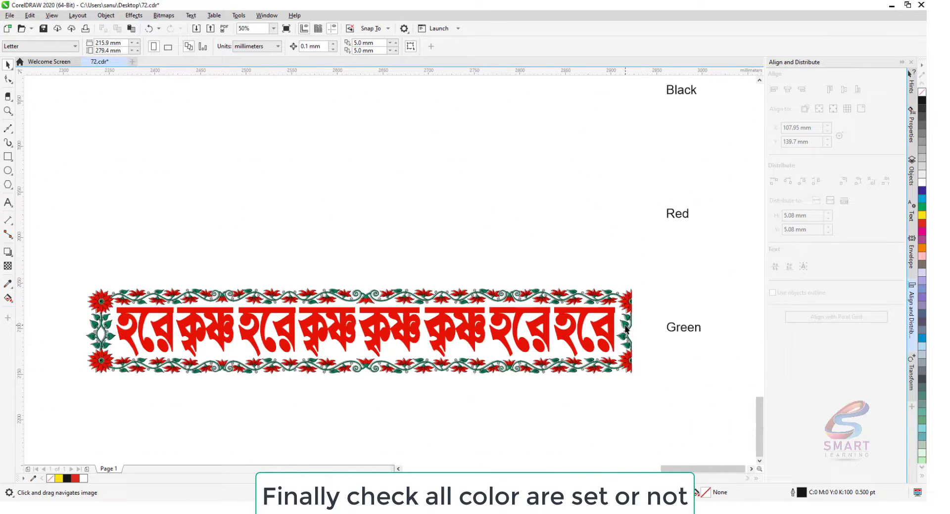
scroll(626, 329, down, 3)
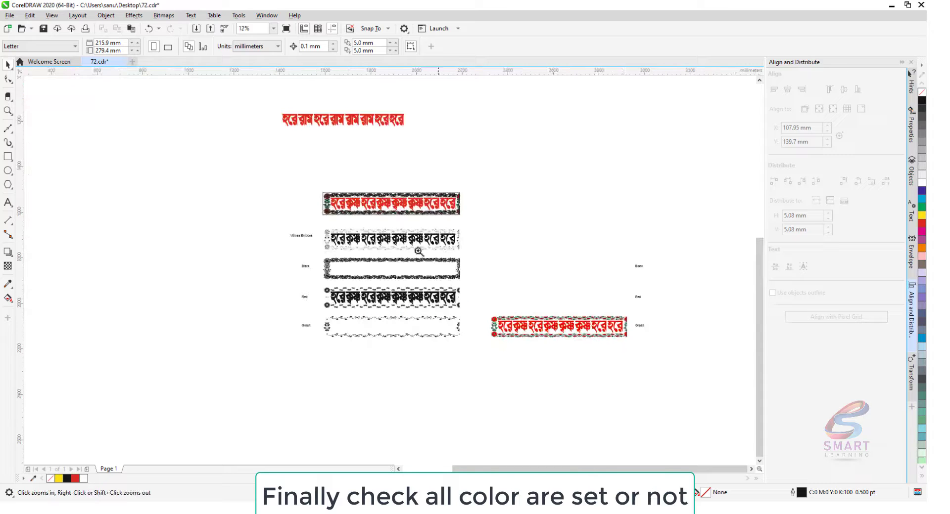
scroll(684, 366, up, 2)
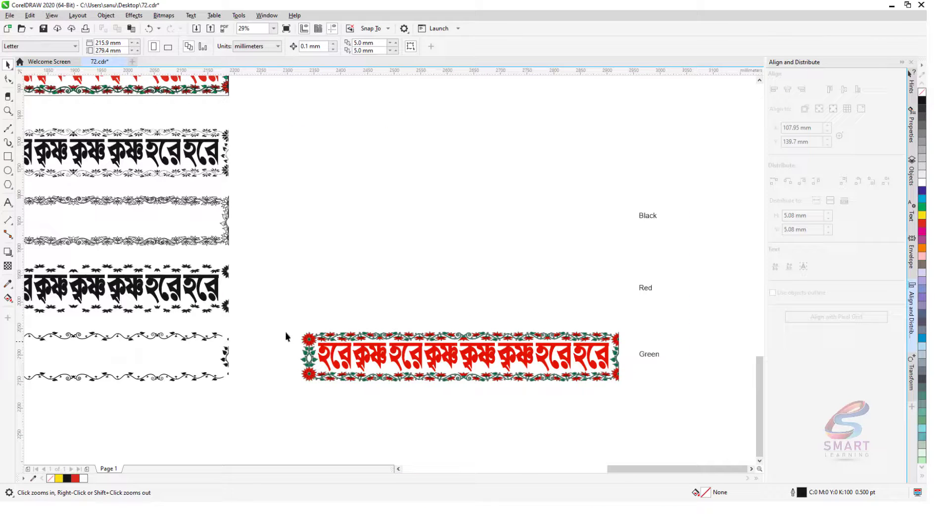
- Group the three stacked bitmap copies and delete the duplicated Black, Red and Green labels beside them
drag(595, 394, 627, 408)
key(ctrl+g)
drag(626, 188, 706, 385)
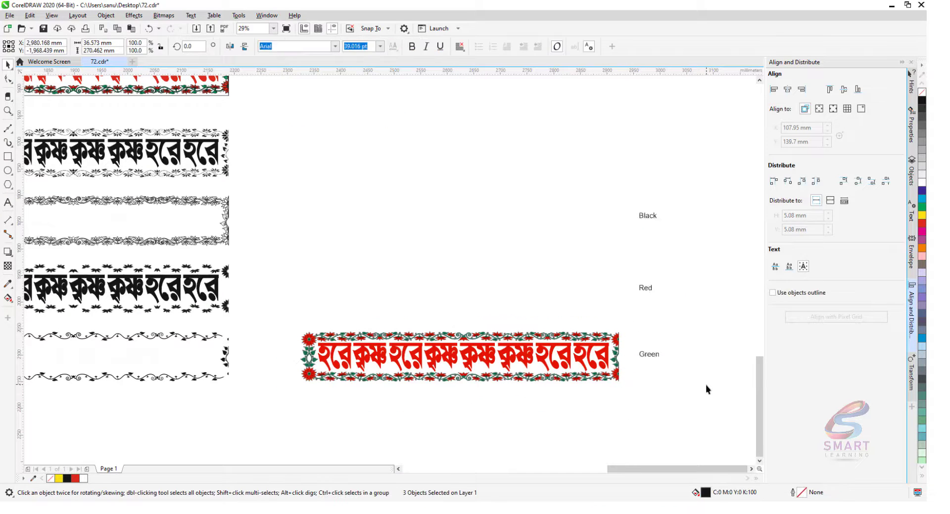
key(Delete)
- Move the combined color-check banner directly above the original framed banner, in line with the column of plates
scroll(601, 372, down, 2)
drag(586, 366, 375, 171)
key(z)
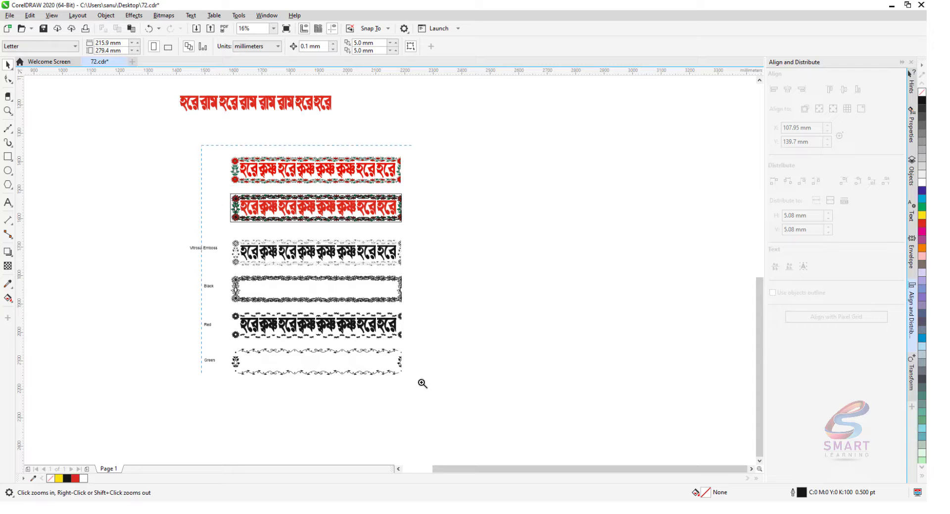
drag(422, 383, 433, 388)
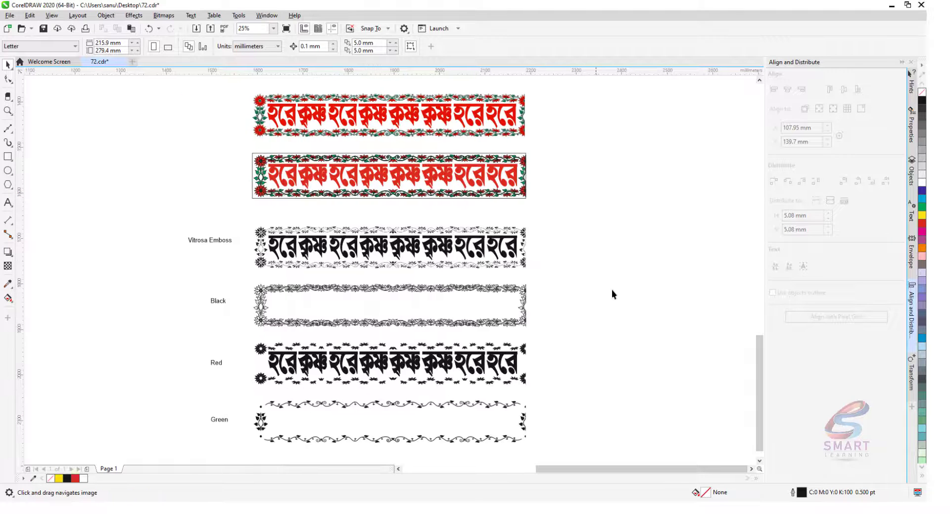